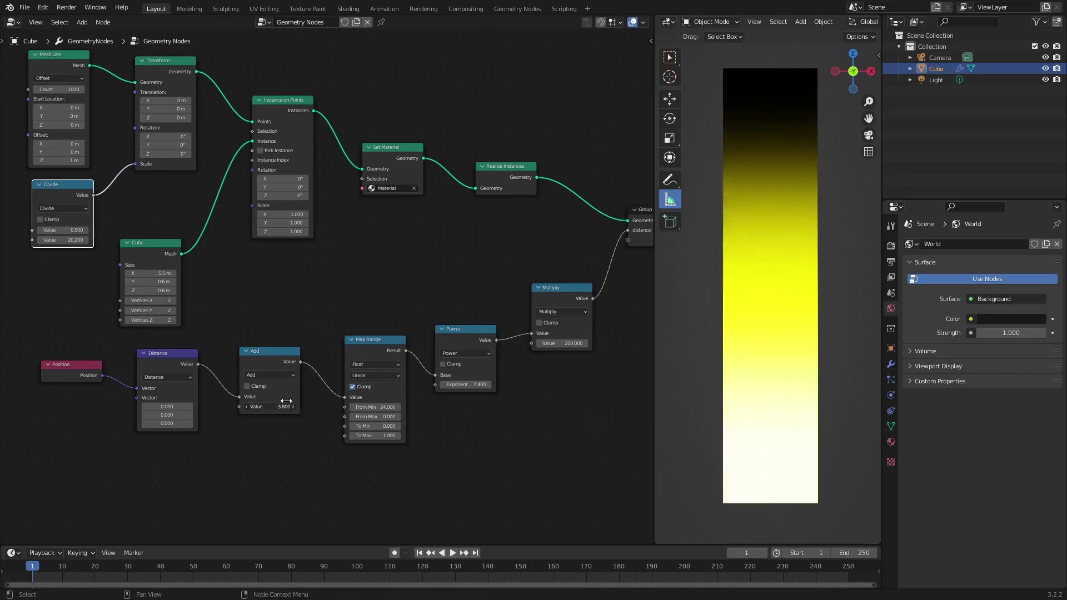
{"action": "left_click_drag", "start_coordinate": [133, 242], "coordinate": [132, 239]}
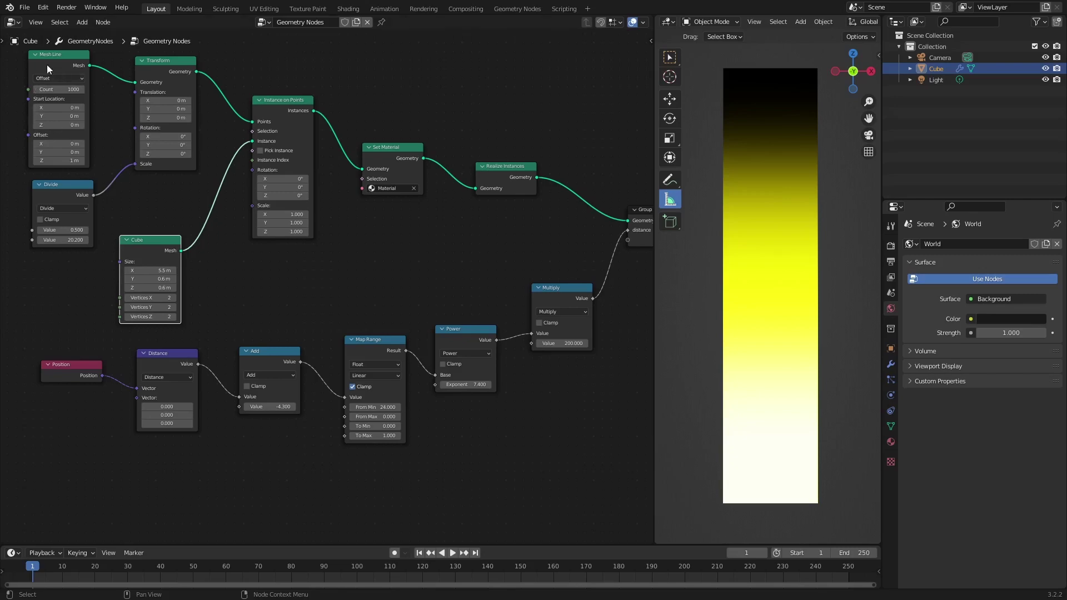
{"action": "left_click_drag", "start_coordinate": [48, 55], "coordinate": [51, 58]}
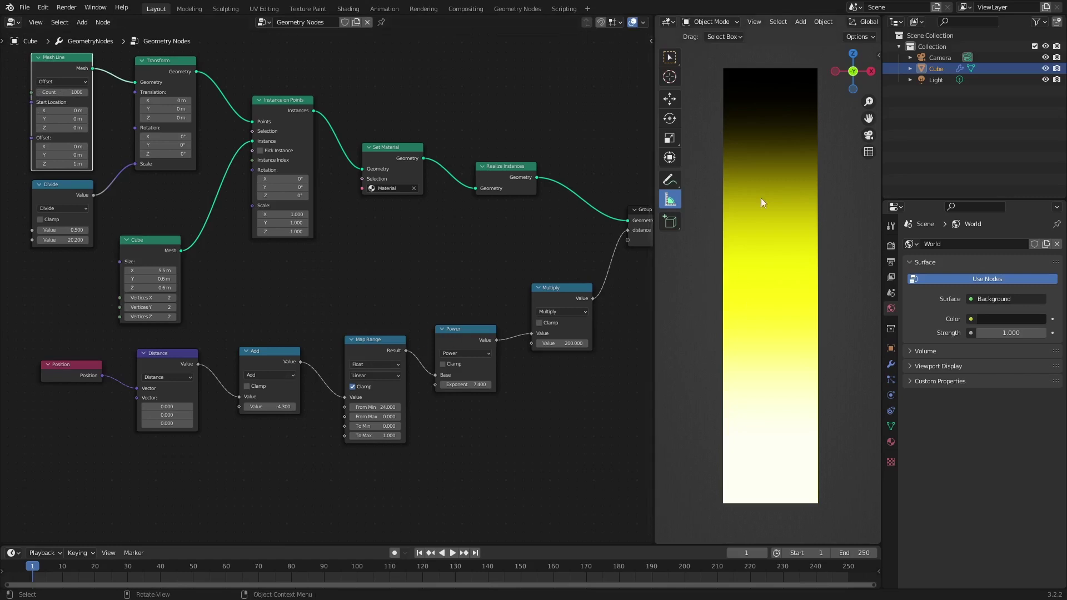
{"action": "left_click_drag", "start_coordinate": [189, 354], "coordinate": [186, 355]}
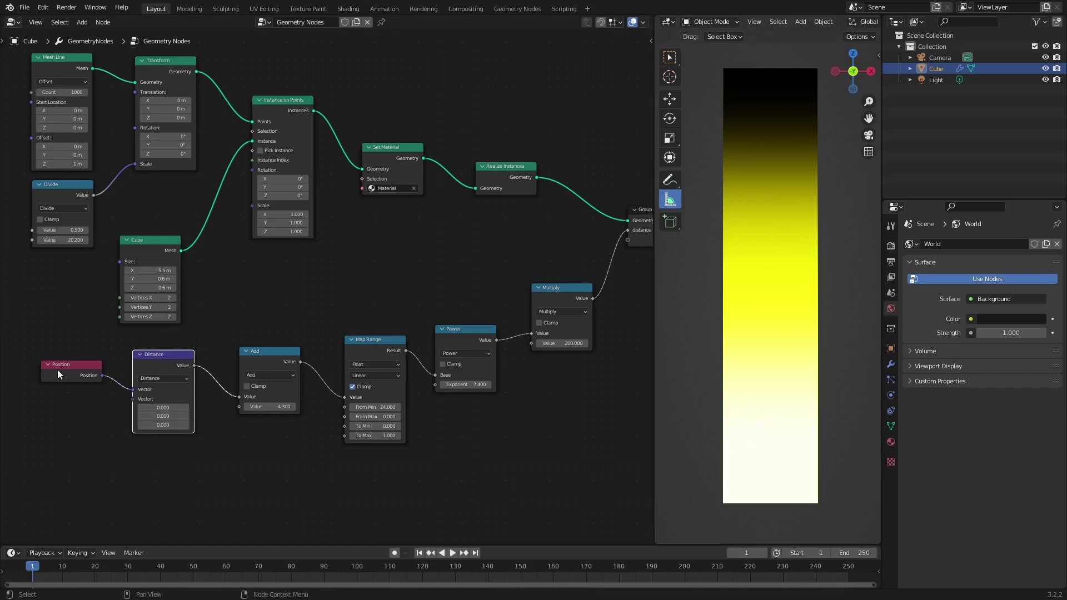
{"action": "left_click_drag", "start_coordinate": [68, 366], "coordinate": [74, 370]}
{"action": "left_click_drag", "start_coordinate": [150, 360], "coordinate": [153, 366]}
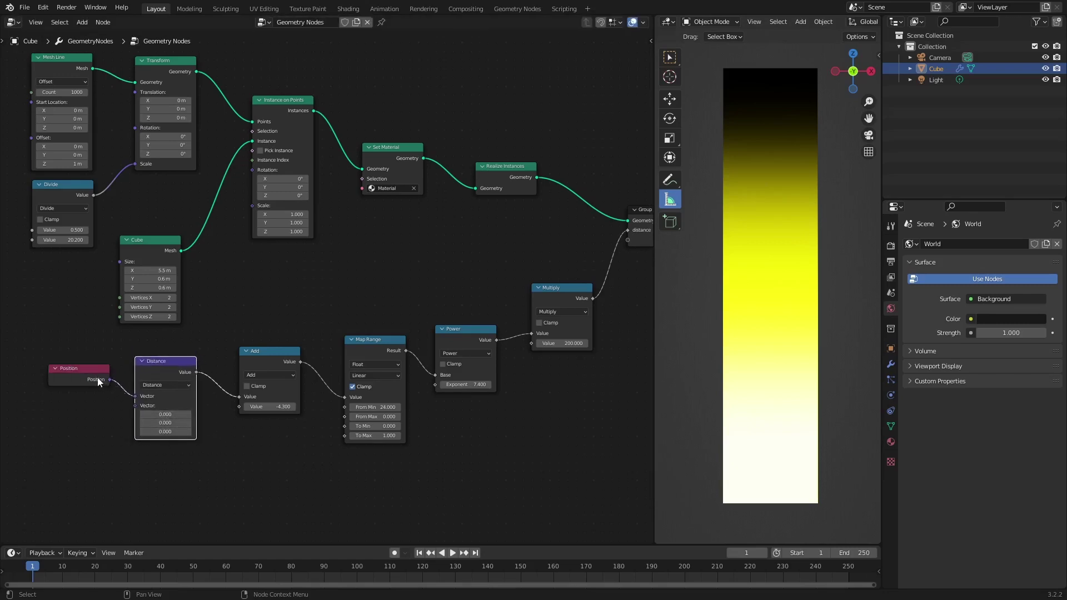
{"action": "left_click_drag", "start_coordinate": [88, 367], "coordinate": [85, 366]}
{"action": "left_click_drag", "start_coordinate": [153, 366], "coordinate": [154, 363]}
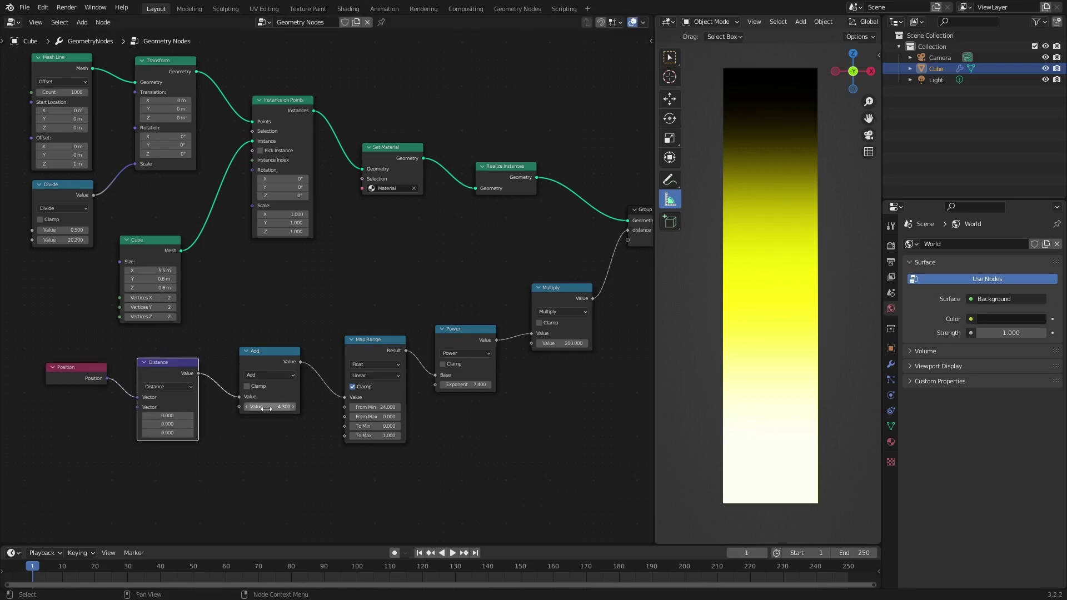
Shift the gradient along the column by setting the Add node's value to -2.300
{"action": "left_click_drag", "start_coordinate": [266, 409], "coordinate": [379, 384]}
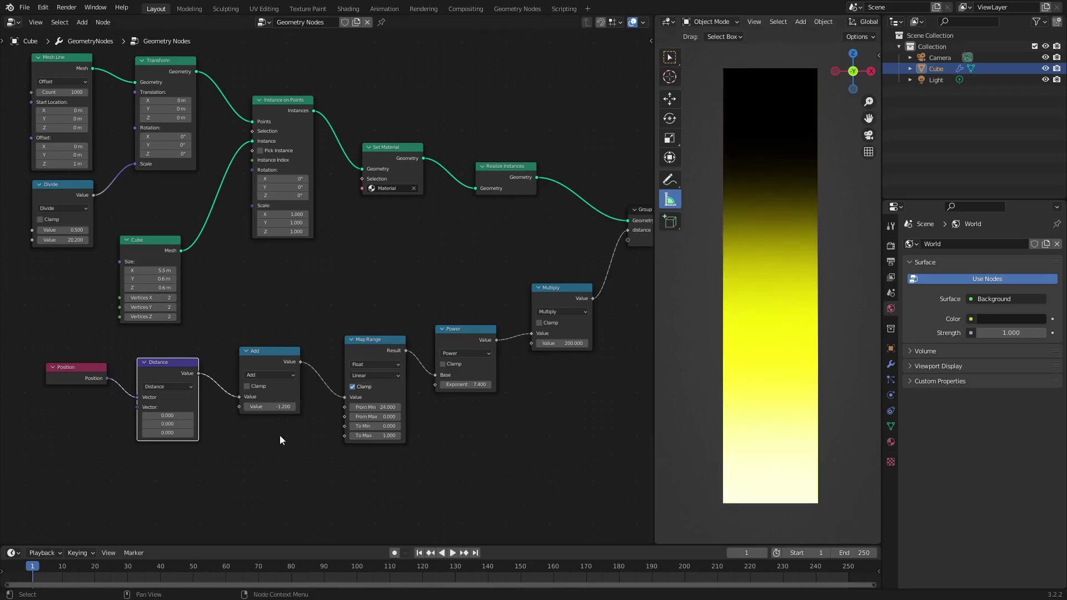
{"action": "mouse_move", "coordinate": [259, 408]}
{"action": "left_mouse_down"}
{"action": "mouse_move", "coordinate": [239, 409]}
{"action": "mouse_move", "coordinate": [264, 409]}
{"action": "left_mouse_up"}
Set the Mesh Line's count to 10 and the Divide node's second value to 0.190
{"action": "left_click", "coordinate": [71, 93]}
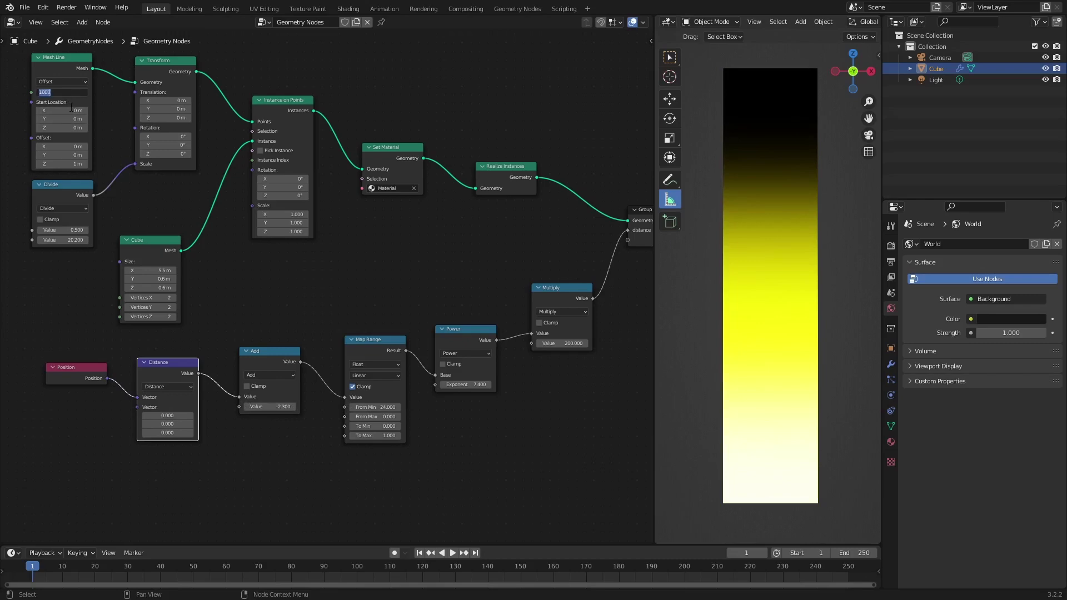
{"action": "type", "text": "1"}
{"action": "key", "text": "Return"}
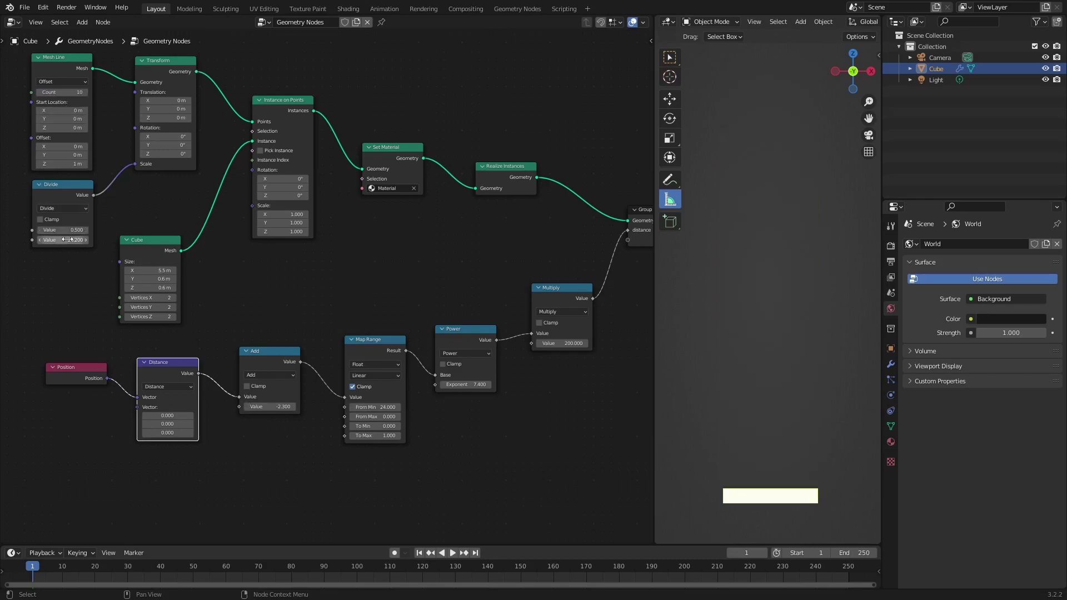
{"action": "left_click_drag", "start_coordinate": [68, 240], "coordinate": [63, 239]}
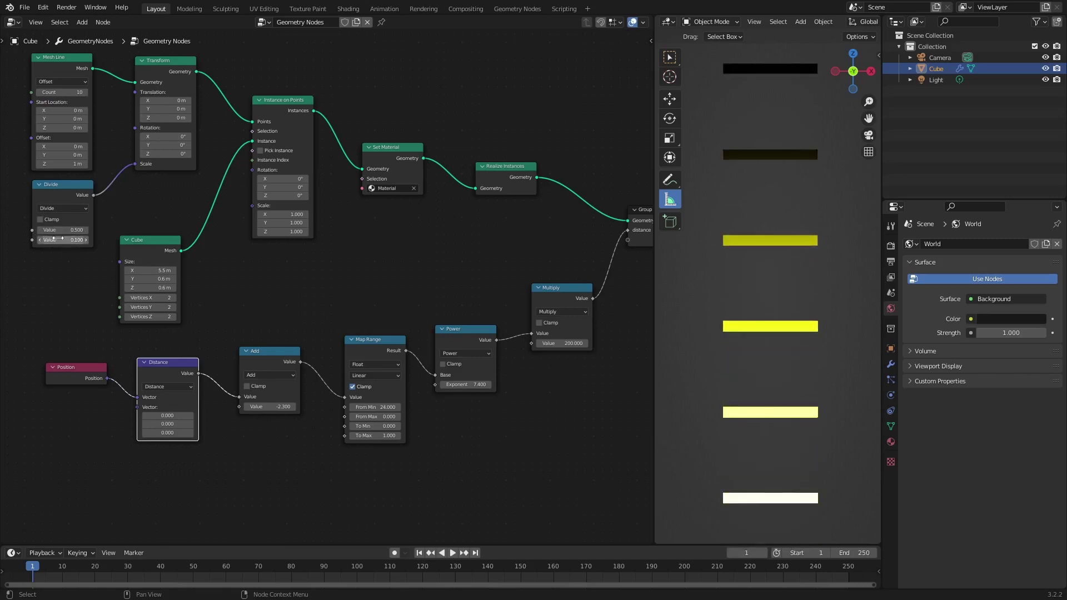
{"action": "left_click_drag", "start_coordinate": [68, 240], "coordinate": [134, 234]}
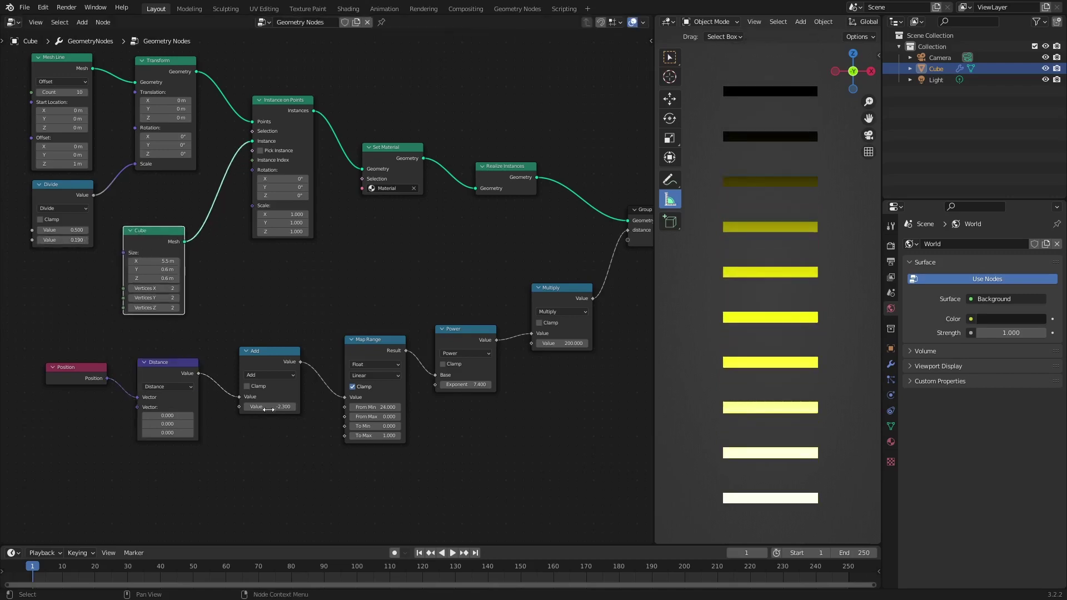
Set the Add node's value to -7.600 and the Cube node's Z size to 2.73 m
{"action": "left_click_drag", "start_coordinate": [269, 410], "coordinate": [218, 396]}
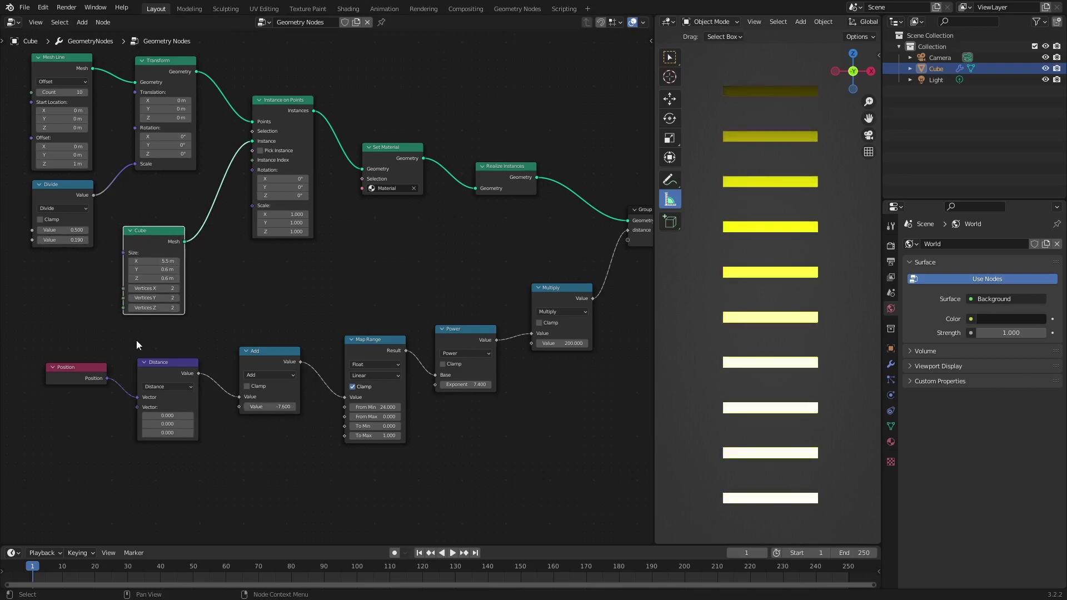
{"action": "left_click_drag", "start_coordinate": [140, 231], "coordinate": [138, 232]}
{"action": "left_click_drag", "start_coordinate": [159, 278], "coordinate": [165, 281]}
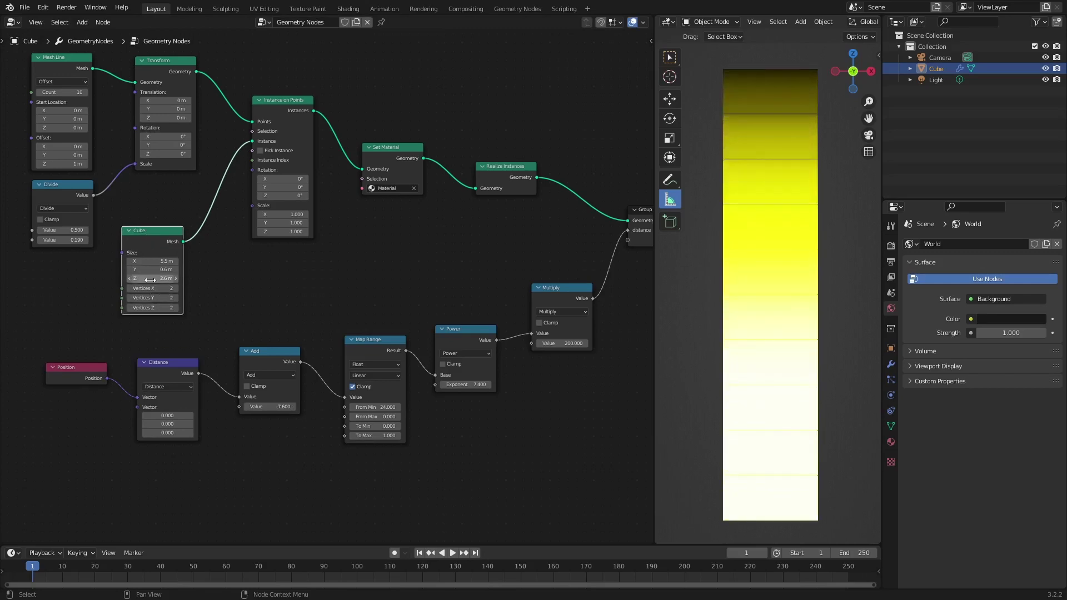
{"action": "left_click_drag", "start_coordinate": [158, 278], "coordinate": [161, 278]}
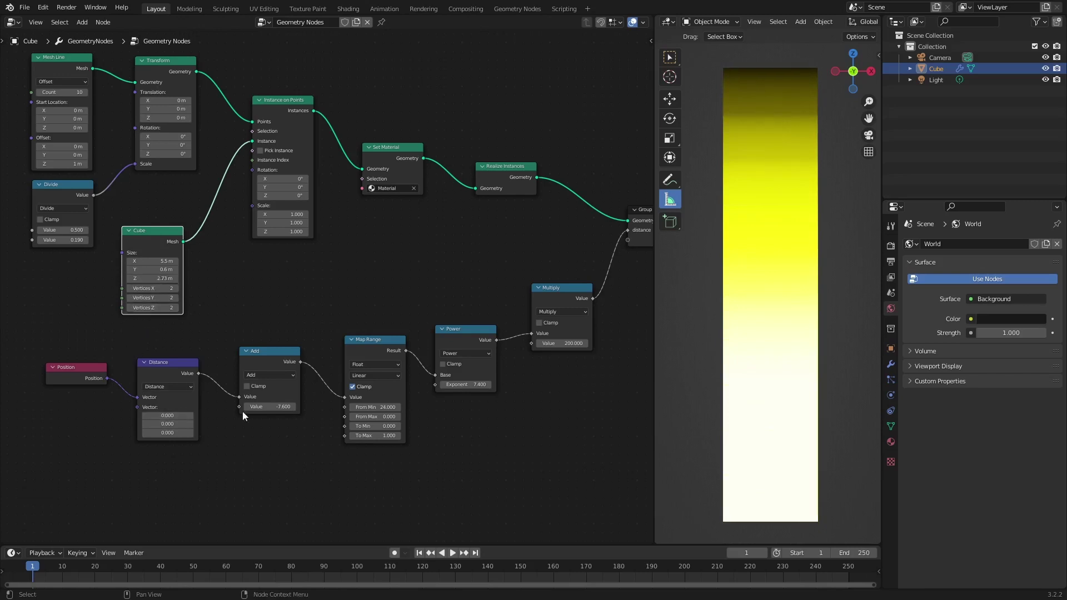
Set the Add node's value to -0.200 and reduce the Cube node's Z size to 1.83 m
{"action": "left_click_drag", "start_coordinate": [282, 407], "coordinate": [253, 407]}
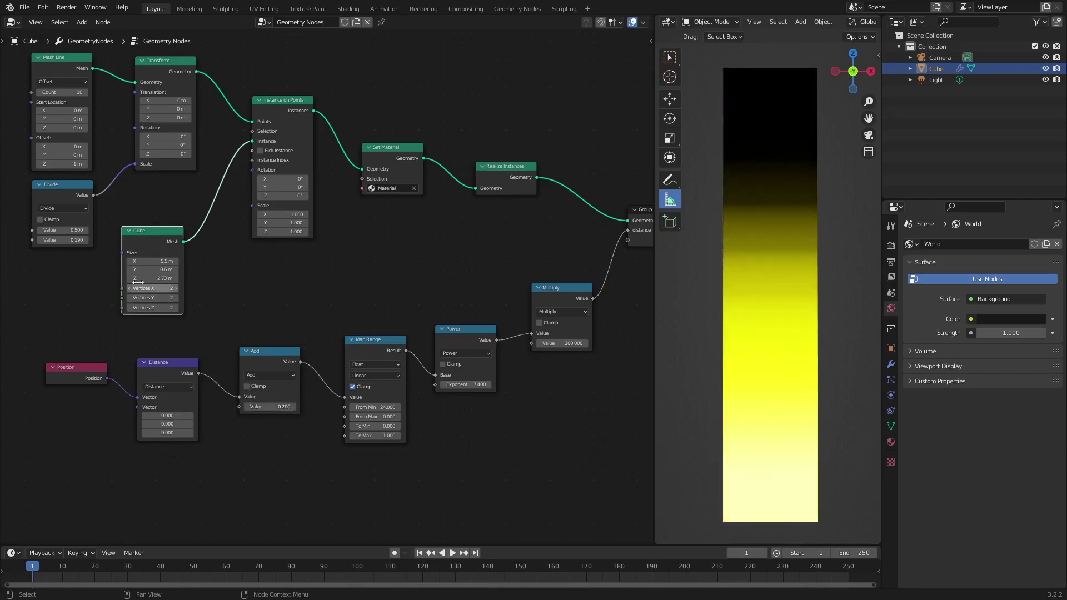
{"action": "left_click_drag", "start_coordinate": [149, 280], "coordinate": [134, 279]}
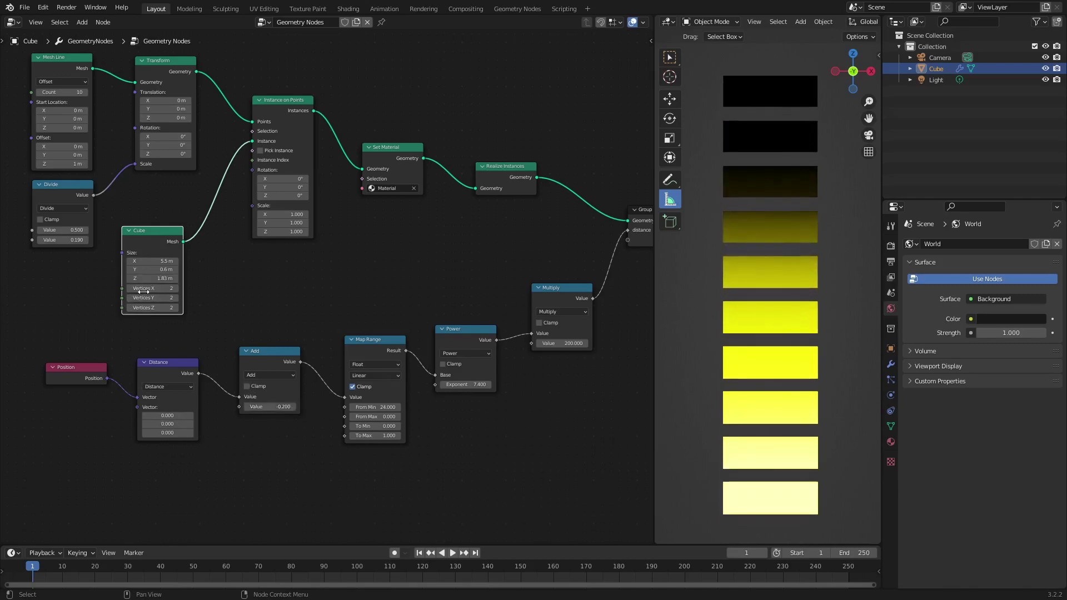
{"action": "left_click_drag", "start_coordinate": [271, 408], "coordinate": [288, 392]}
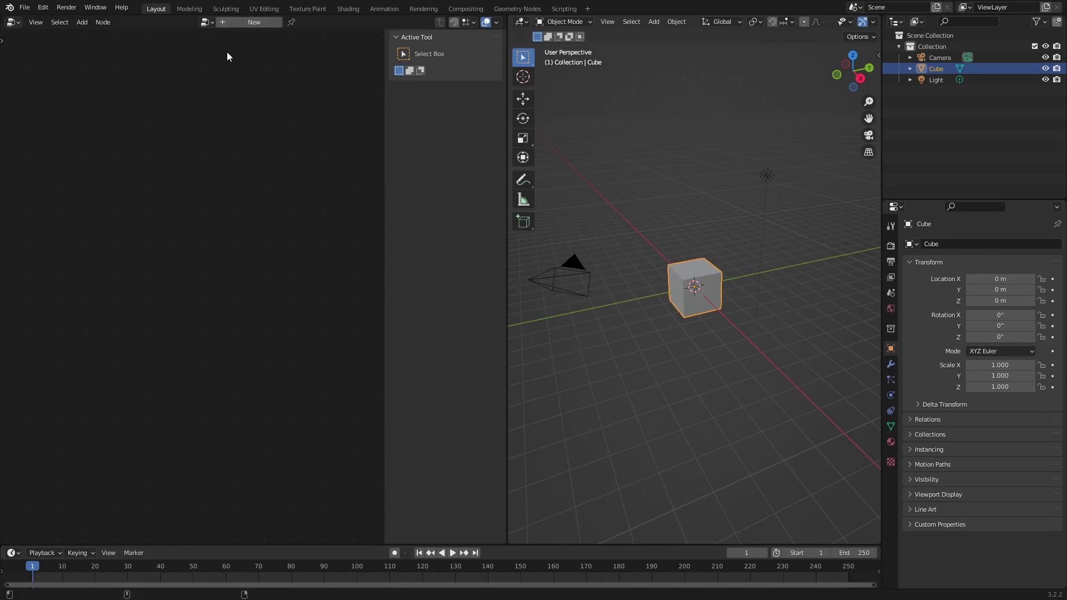
Create a new geometry node tree on the default cube and delete its Group Input node
{"action": "left_click", "coordinate": [240, 22]}
{"action": "left_click_drag", "start_coordinate": [73, 329], "coordinate": [176, 400]}
{"action": "scroll", "coordinate": [170, 345], "scroll_direction": "up", "scroll_amount": 2}
{"action": "middle_click_drag", "start_coordinate": [171, 343], "coordinate": [259, 201]}
{"action": "left_click_drag", "start_coordinate": [46, 214], "coordinate": [101, 277]}
{"action": "key", "text": "x"}
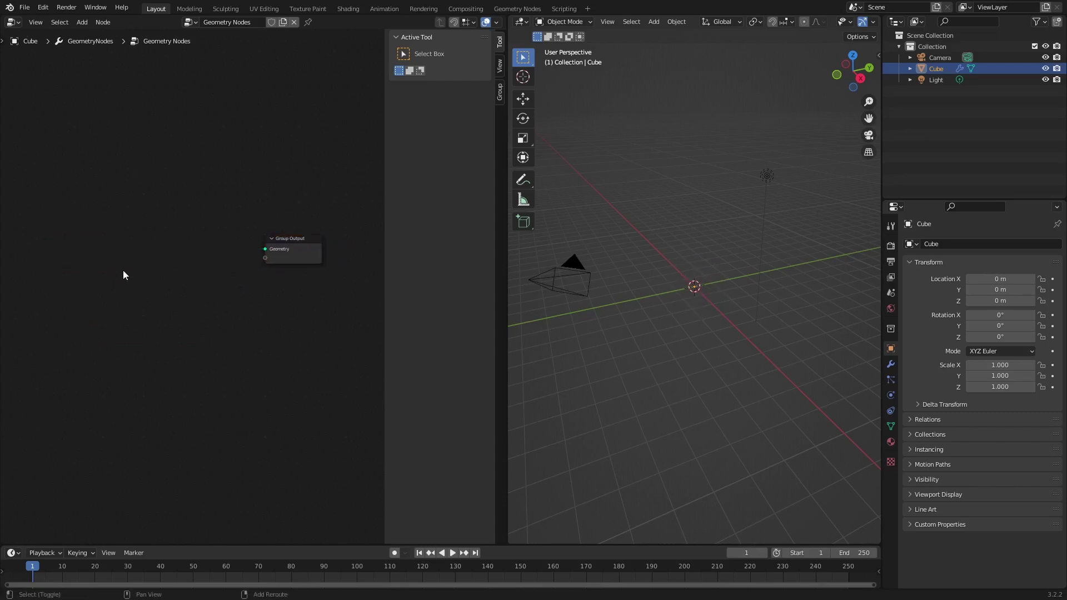
Add a Mesh Line node and connect its Mesh output to the Group Output's Geometry input
{"action": "key", "text": "shift+a"}
{"action": "left_click", "coordinate": [122, 270]}
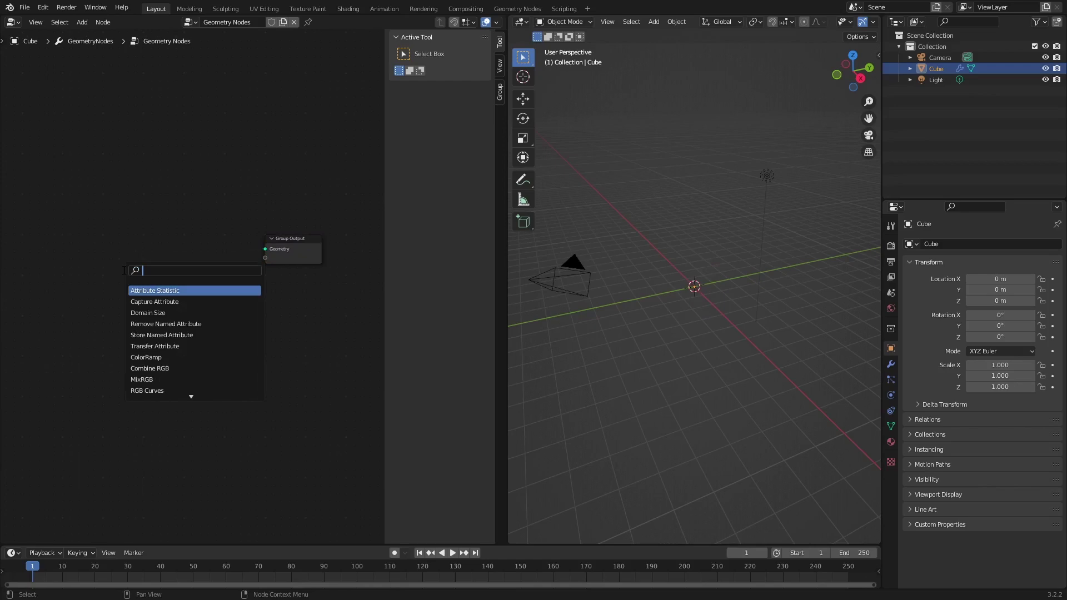
{"action": "type", "text": "m l"}
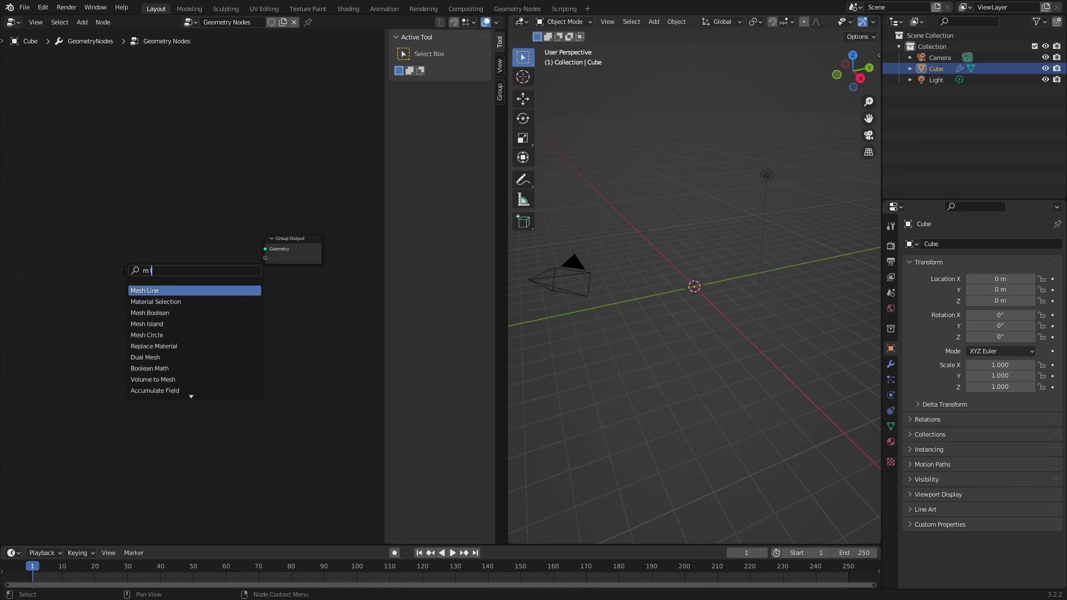
{"action": "key", "text": "Return"}
{"action": "left_click", "coordinate": [56, 166]}
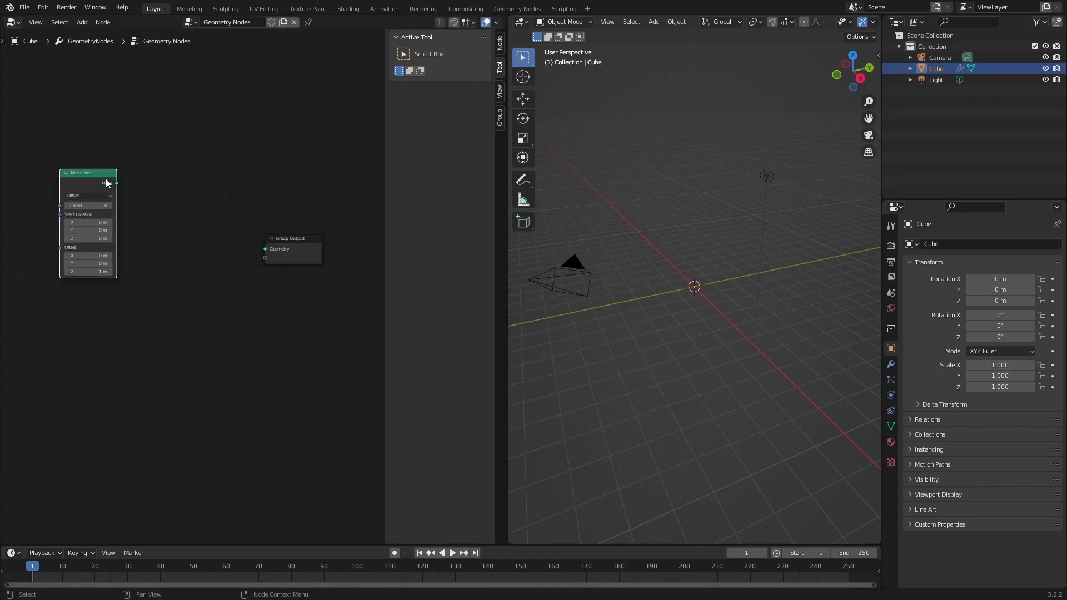
{"action": "left_click_drag", "start_coordinate": [117, 184], "coordinate": [265, 249]}
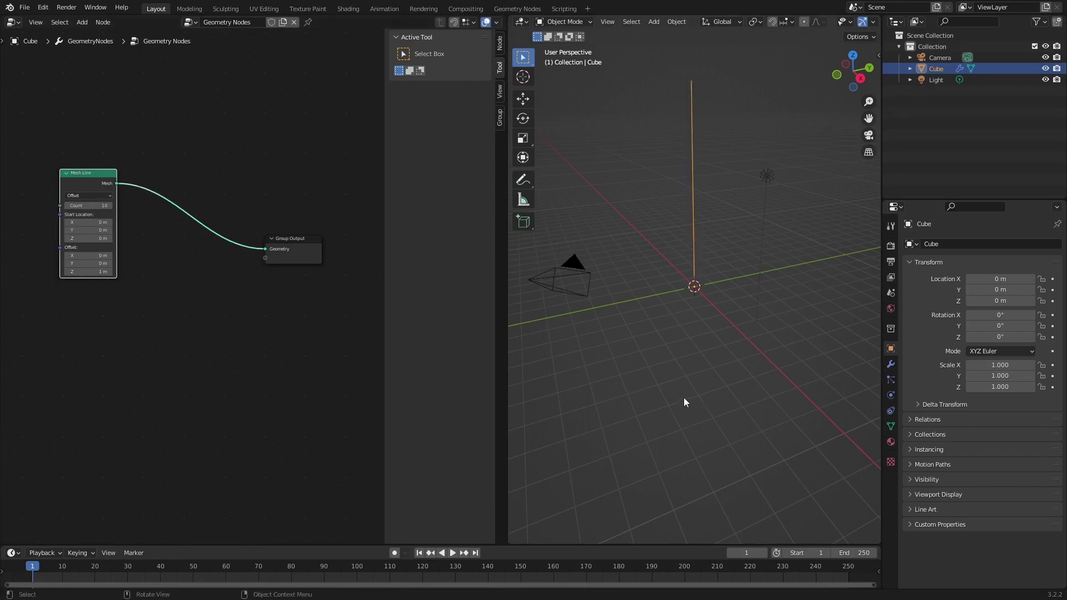
Switch the 3D viewport to the front view
{"action": "left_click", "coordinate": [605, 25]}
{"action": "mouse_move", "coordinate": [621, 151]}
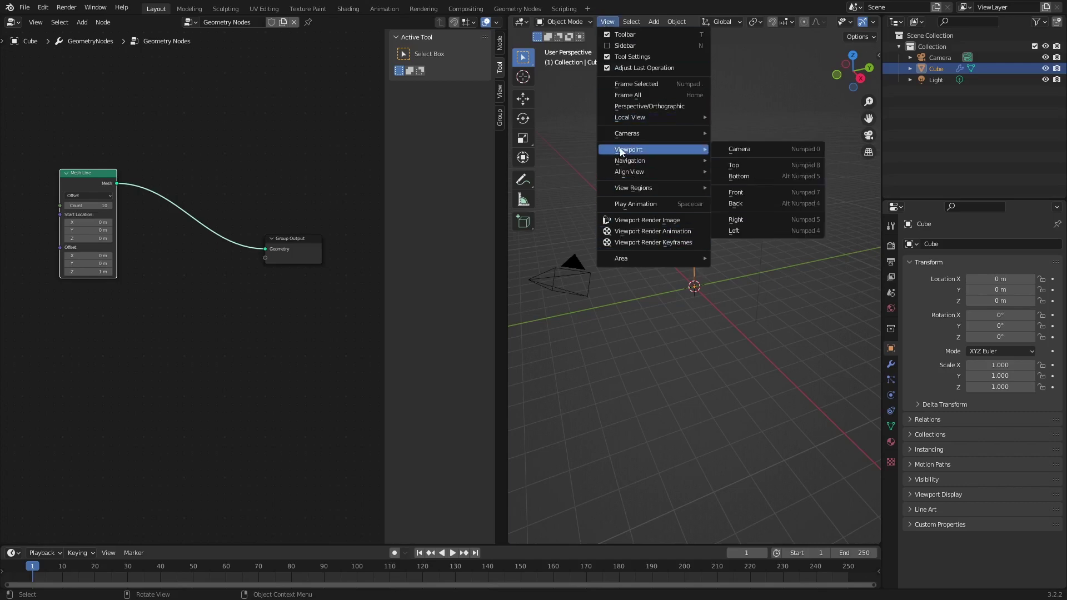
{"action": "left_click", "coordinate": [728, 193]}
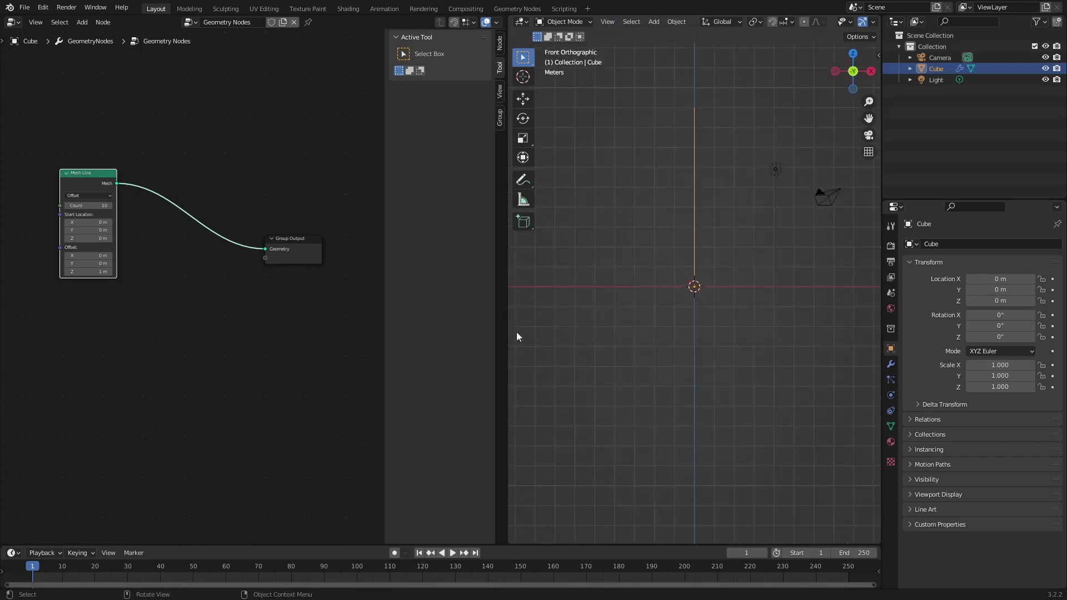
Move the Mesh Line node aside and add a Cube mesh node below it
{"action": "left_click_drag", "start_coordinate": [96, 171], "coordinate": [84, 153]}
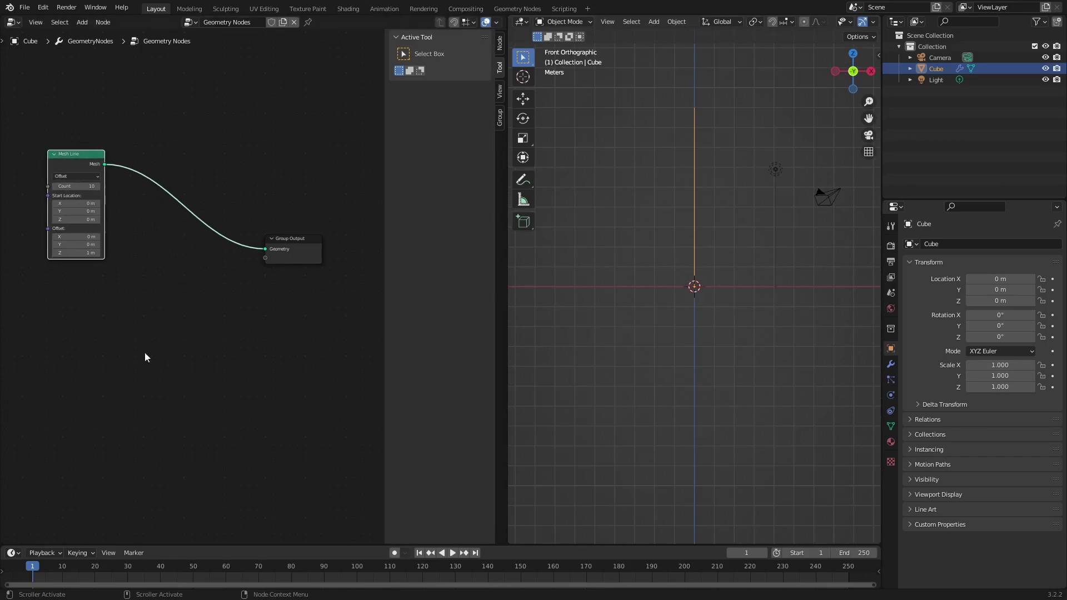
{"action": "left_click", "coordinate": [144, 357]}
{"action": "key", "text": "shift+a"}
{"action": "key", "text": "s"}
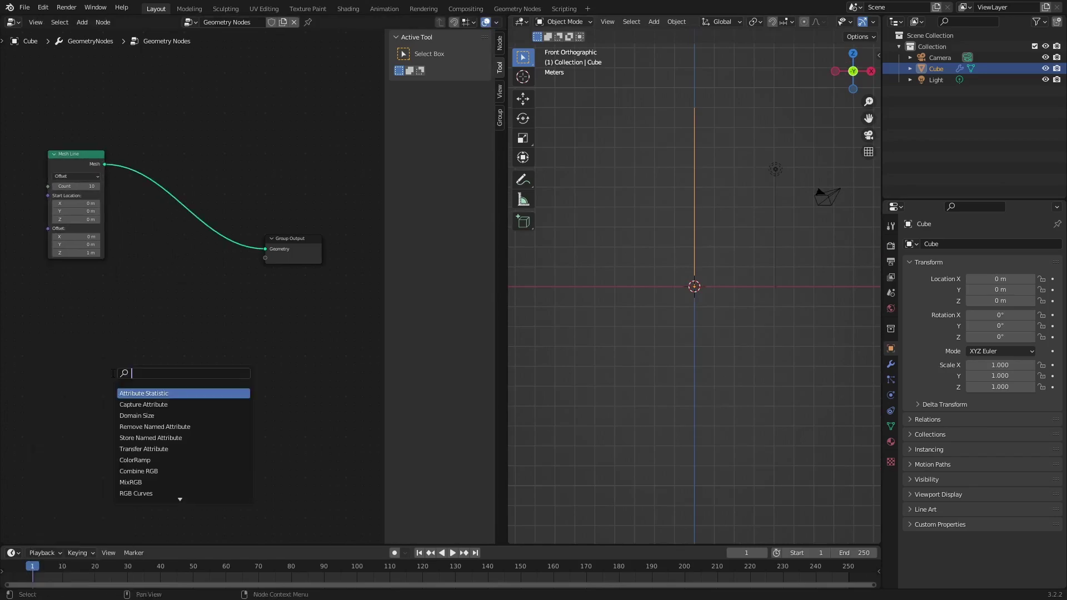
{"action": "type", "text": "cube"}
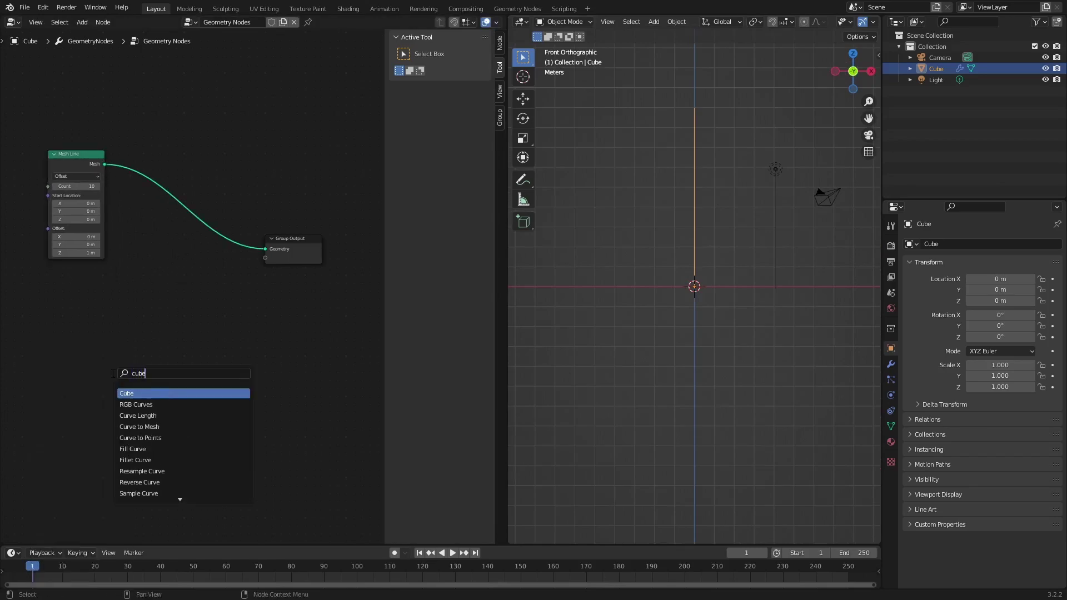
{"action": "key", "text": "Return"}
{"action": "left_click", "coordinate": [88, 325]}
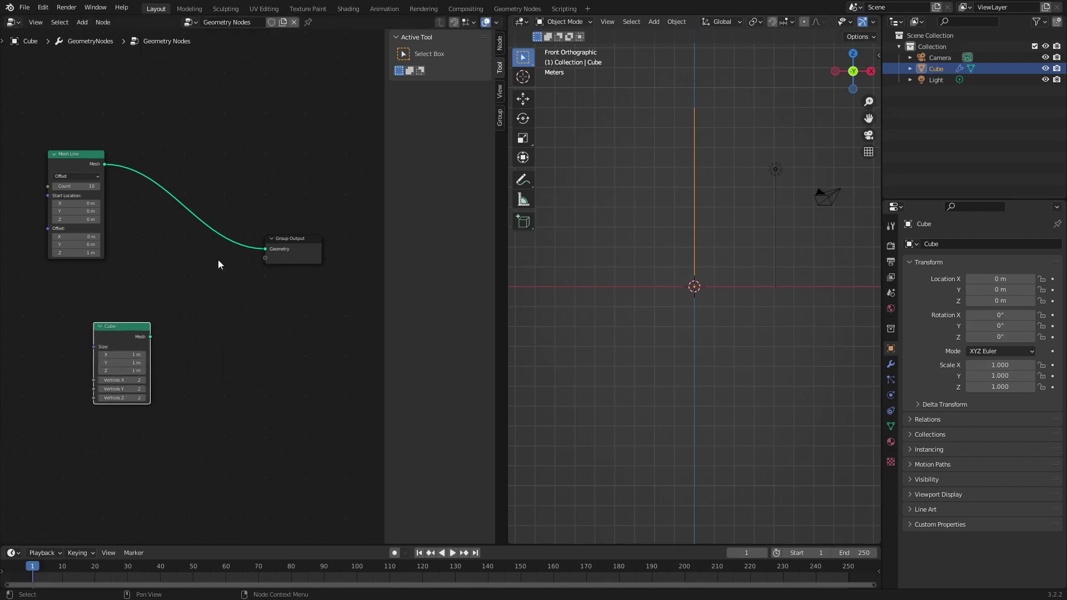
Hide the node editor's sidebar and insert an Instance on Points node between the Mesh Line and the Group Output
{"action": "key", "text": "n"}
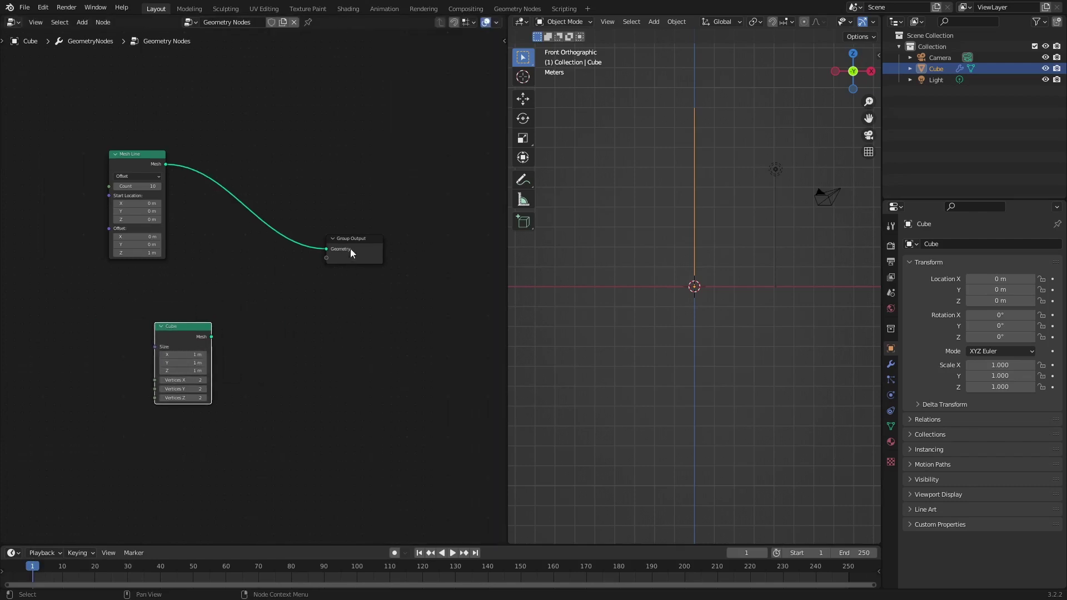
{"action": "left_click_drag", "start_coordinate": [350, 253], "coordinate": [412, 258]}
{"action": "key", "text": "shift+a"}
{"action": "left_click", "coordinate": [369, 327]}
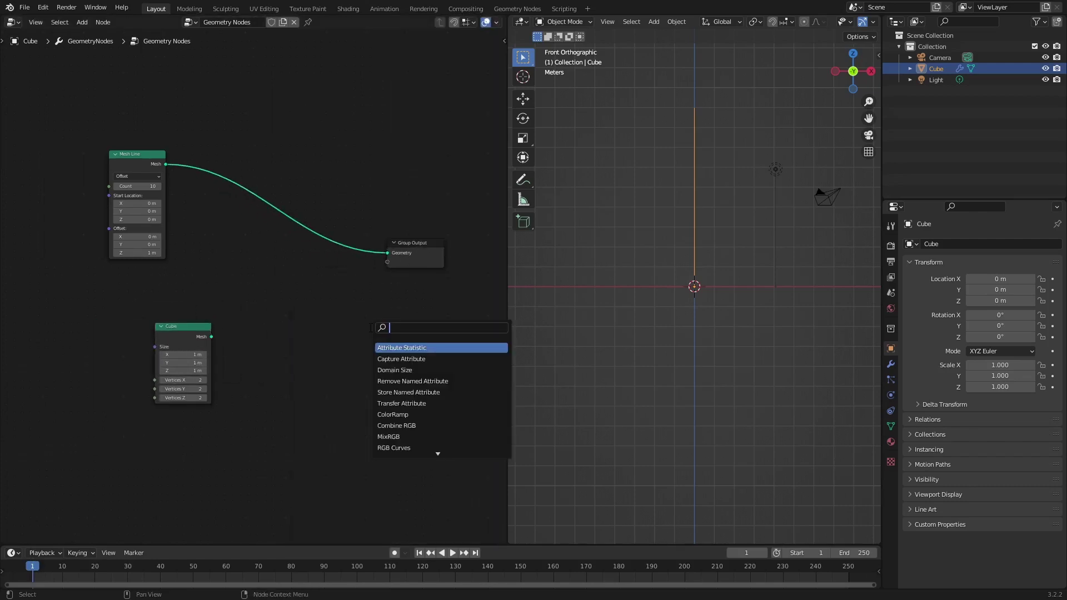
{"action": "type", "text": "iop"}
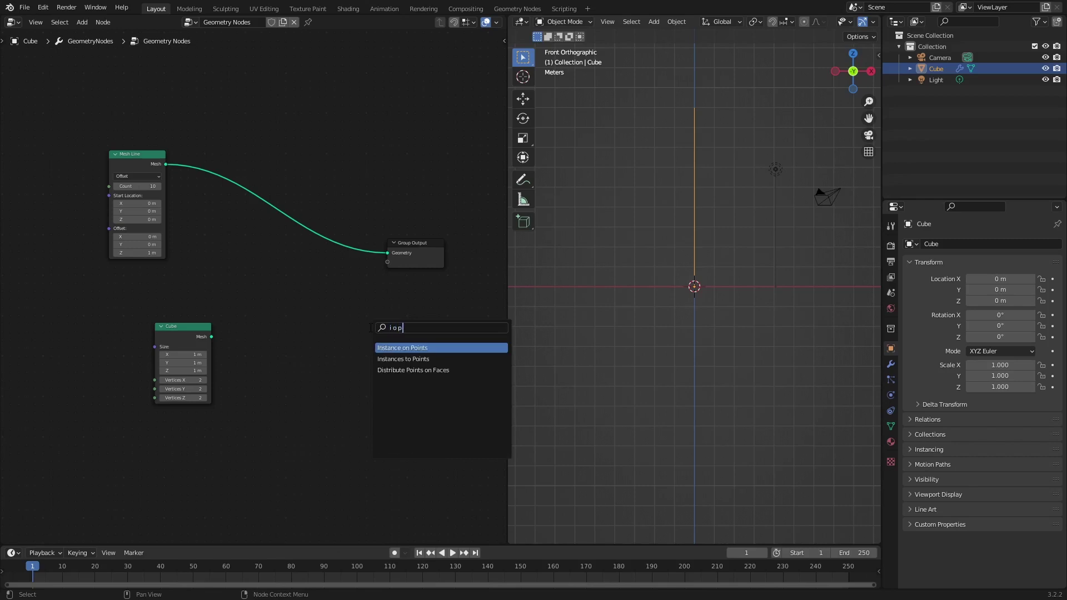
{"action": "key", "text": "Return"}
{"action": "left_click", "coordinate": [299, 203]}
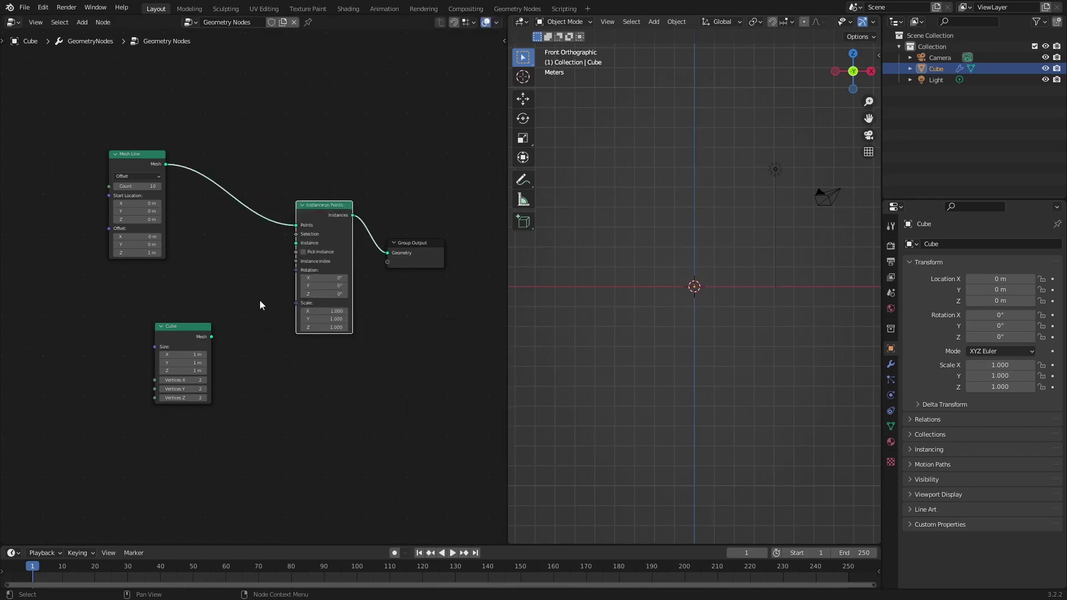
Connect the Cube's mesh to the Instance input of Instance on Points and set its X, Y and Z size to 0.6 m
{"action": "left_click_drag", "start_coordinate": [174, 332], "coordinate": [280, 265]}
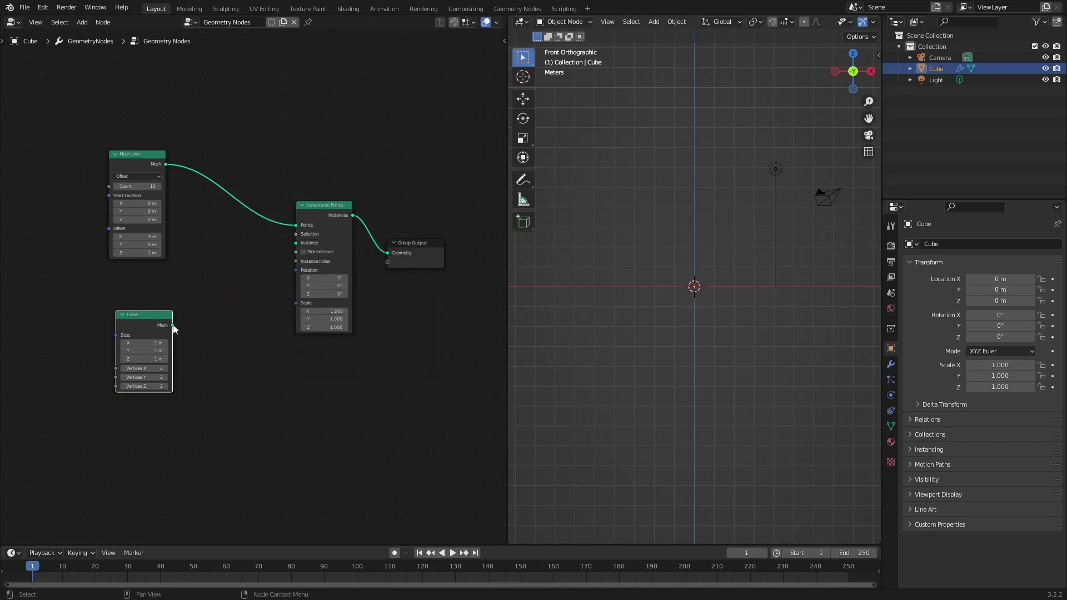
{"action": "left_click_drag", "start_coordinate": [171, 325], "coordinate": [286, 250]}
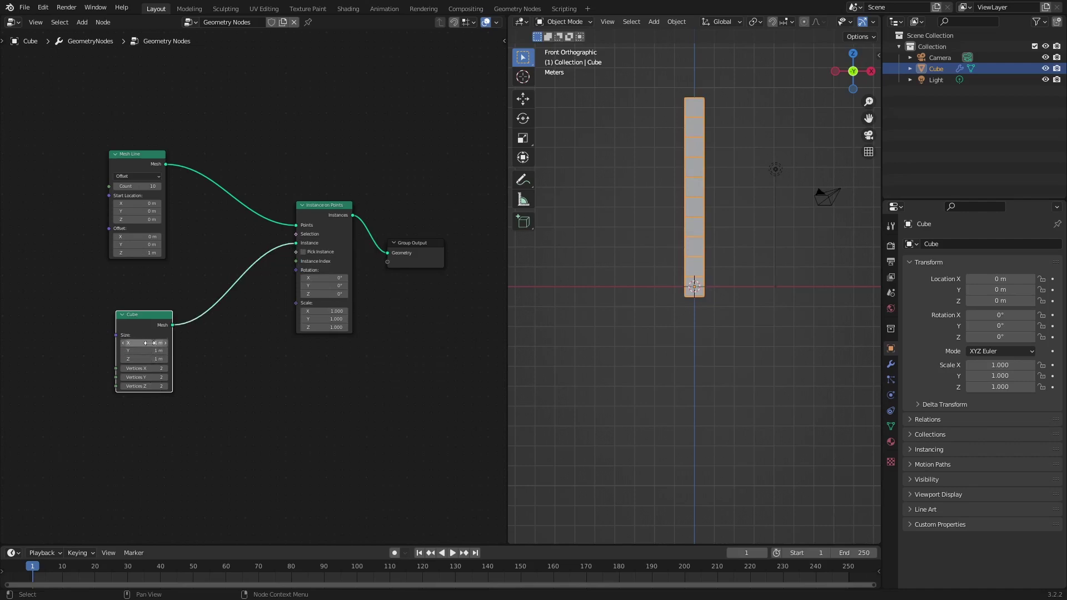
{"action": "left_click_drag", "start_coordinate": [148, 357], "coordinate": [145, 357]}
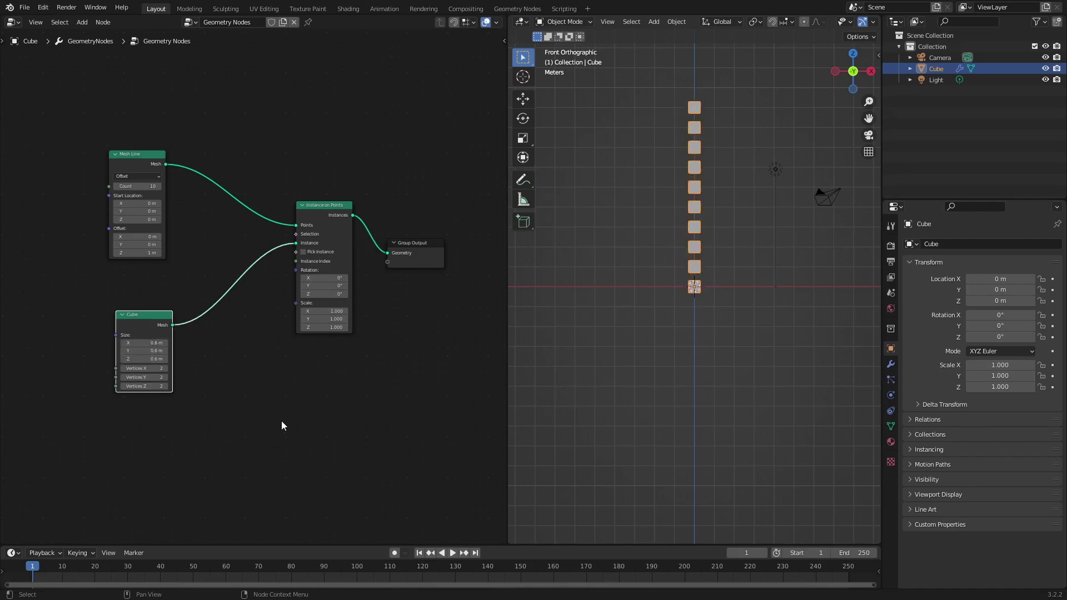
{"action": "left_click_drag", "start_coordinate": [156, 181], "coordinate": [102, 129]}
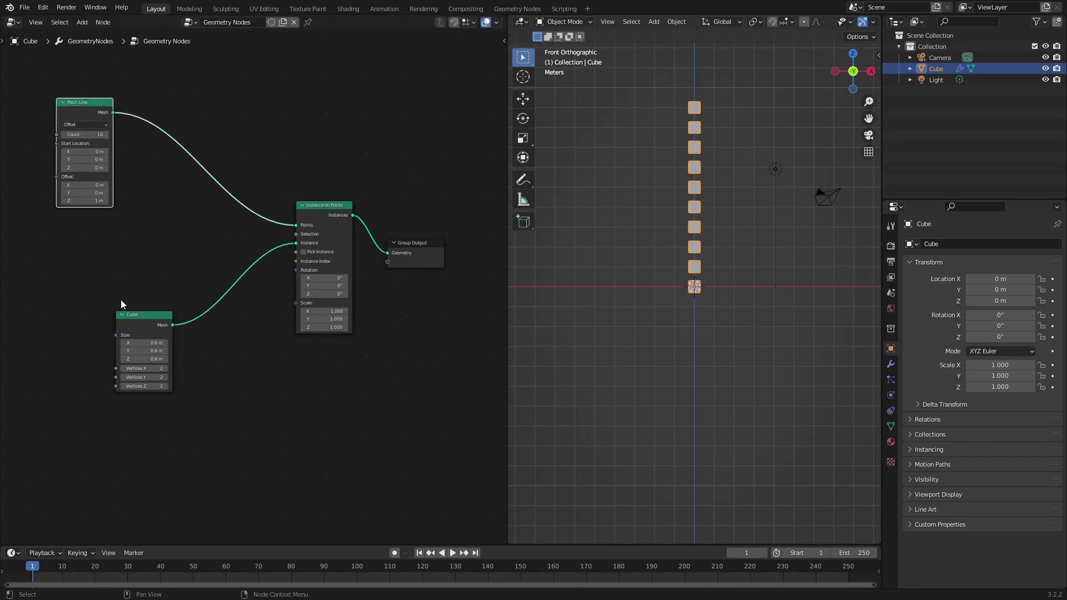
Move the Cube and Instance on Points nodes aside and add a Position node below the Cube node
{"action": "left_click_drag", "start_coordinate": [164, 325], "coordinate": [93, 281]}
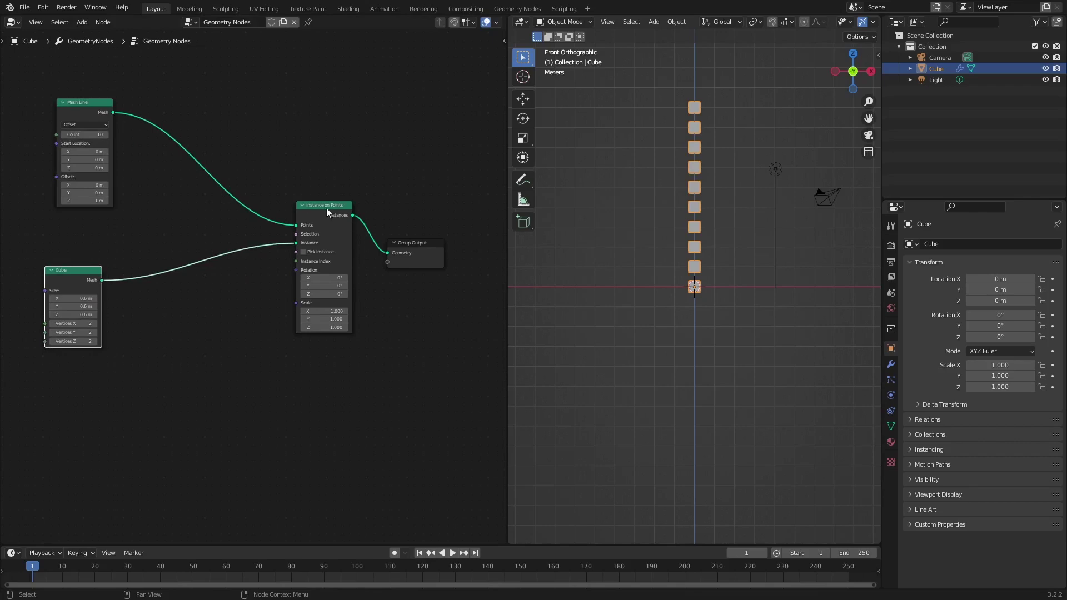
{"action": "left_click_drag", "start_coordinate": [326, 206], "coordinate": [315, 202]}
{"action": "left_click", "coordinate": [73, 373]}
{"action": "key", "text": "shift+a"}
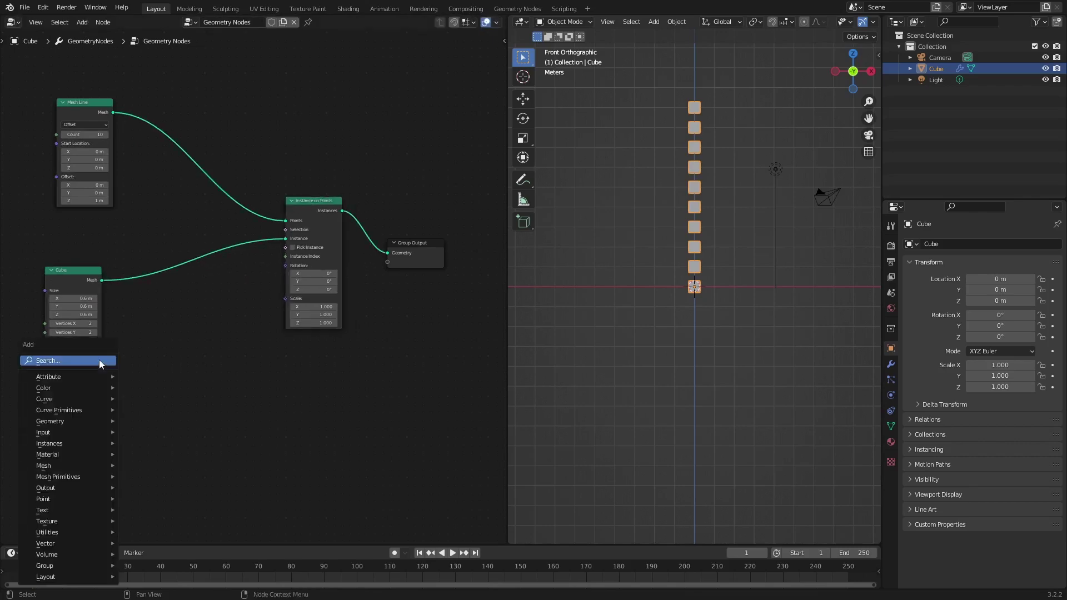
{"action": "left_click", "coordinate": [99, 359]}
{"action": "type", "text": "posi"}
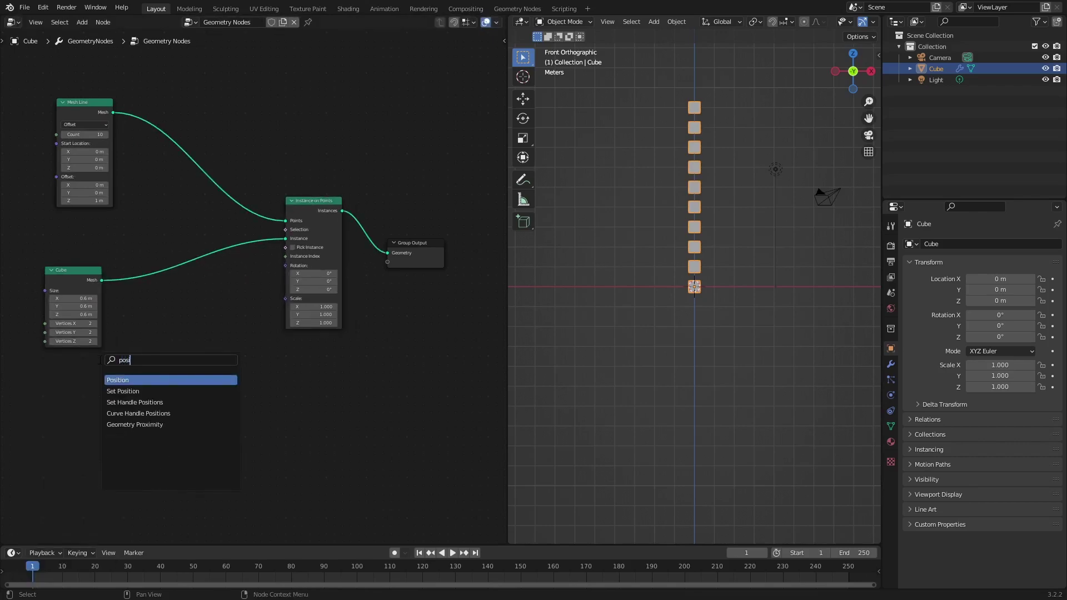
{"action": "left_click", "coordinate": [132, 380]}
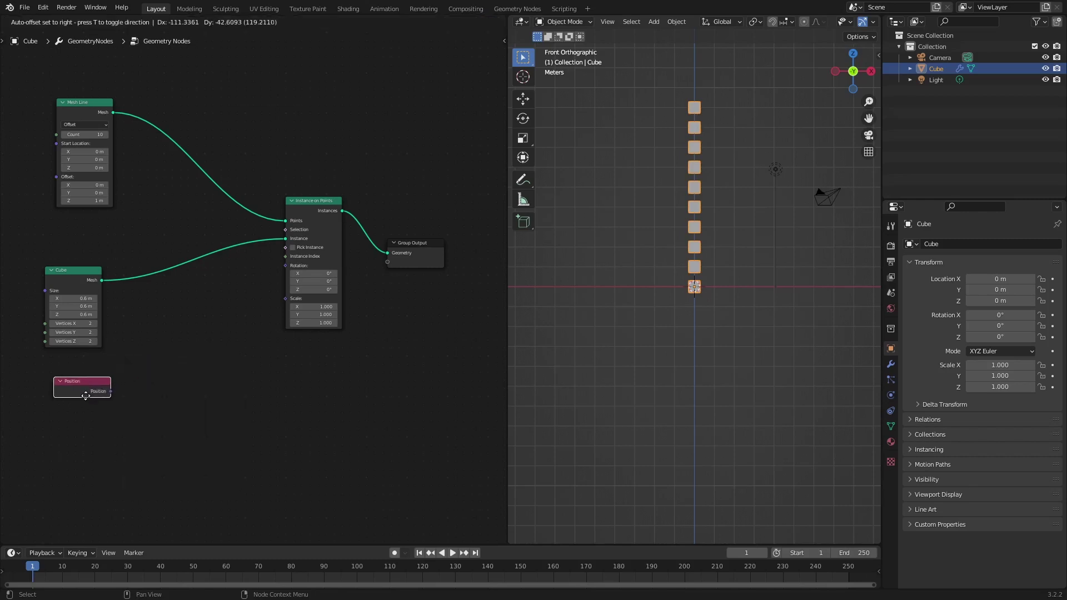
{"action": "left_click", "coordinate": [114, 384]}
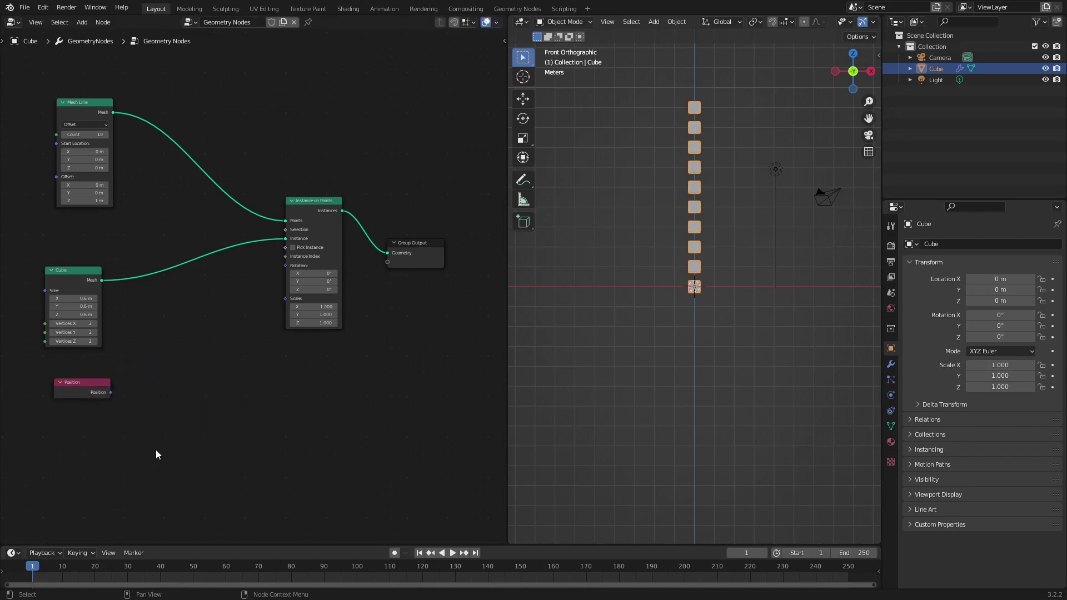
Add a Vector Math node beside the Position node, keeping it expanded
{"action": "key", "text": "shift+a"}
{"action": "left_click", "coordinate": [156, 451]}
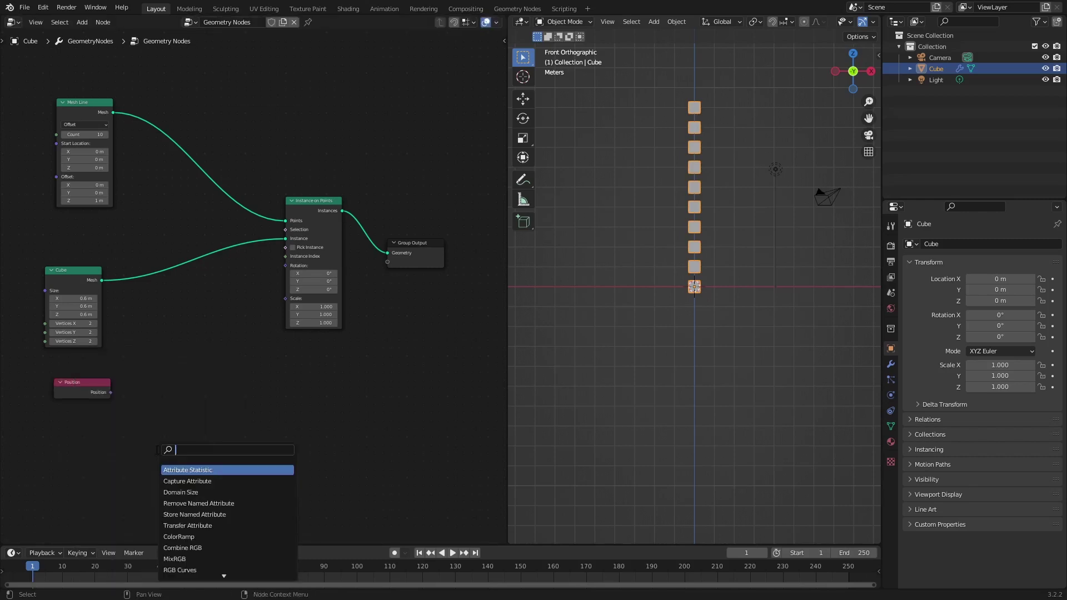
{"action": "type", "text": "vec"}
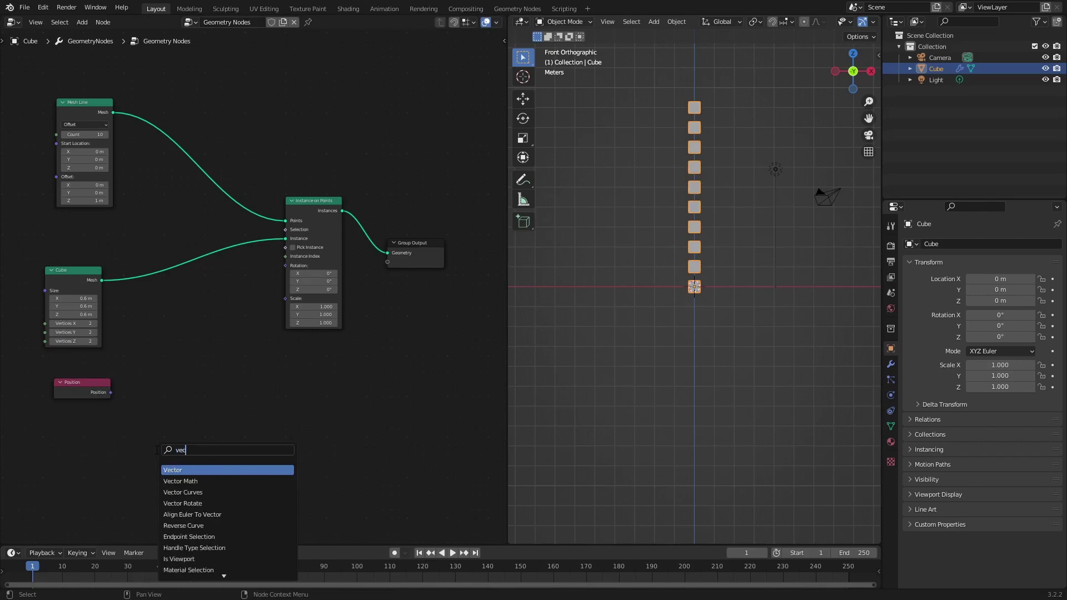
{"action": "key", "text": "Down"}
{"action": "key", "text": "Return"}
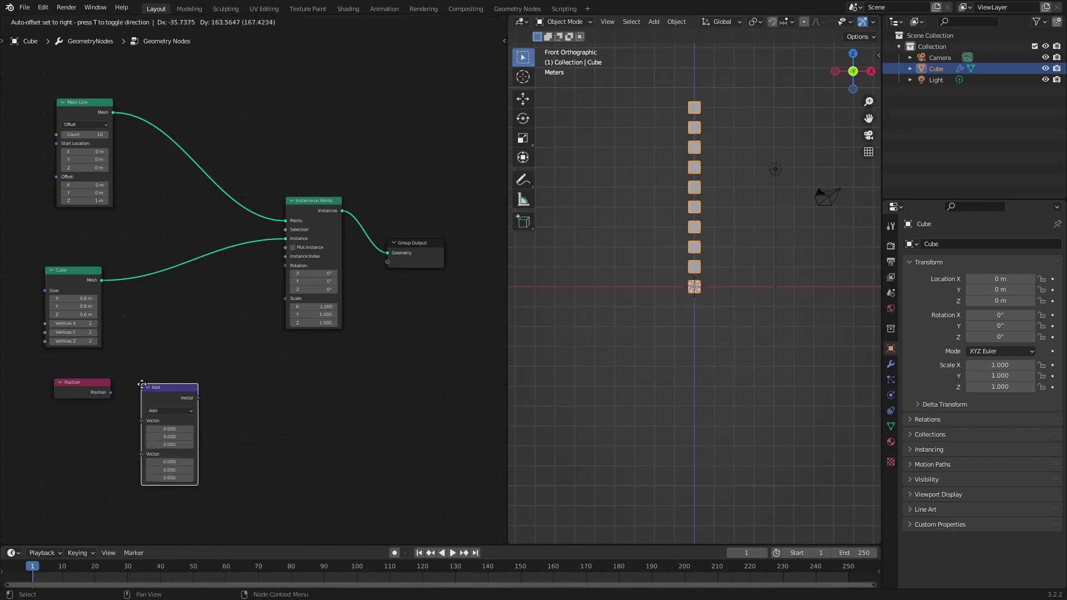
{"action": "left_click", "coordinate": [37, 331]}
{"action": "left_click_drag", "start_coordinate": [87, 377], "coordinate": [81, 374]}
{"action": "left_click", "coordinate": [147, 386]}
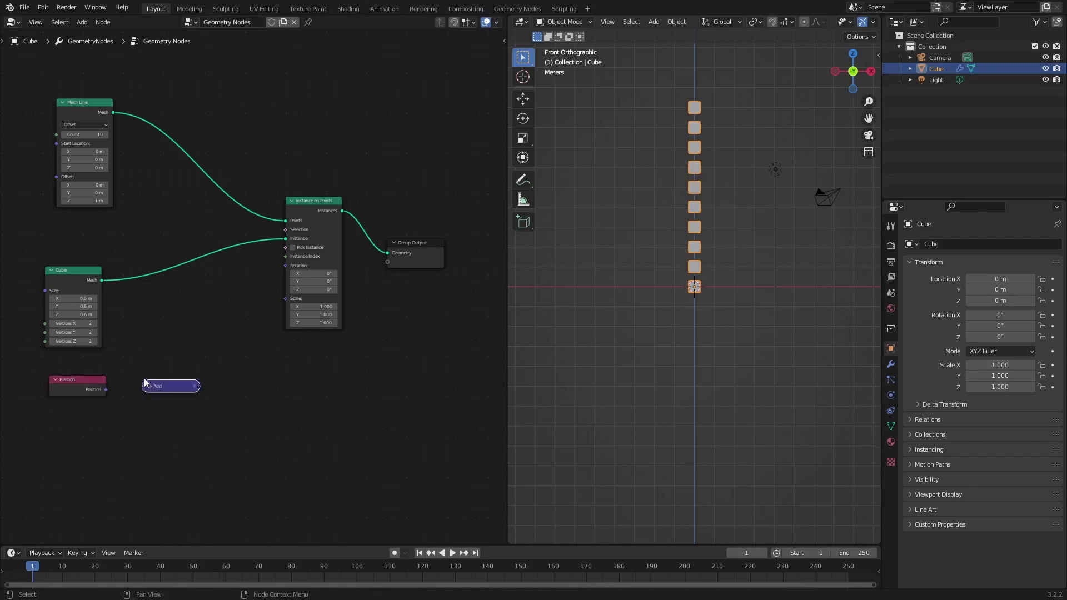
{"action": "left_click", "coordinate": [151, 387]}
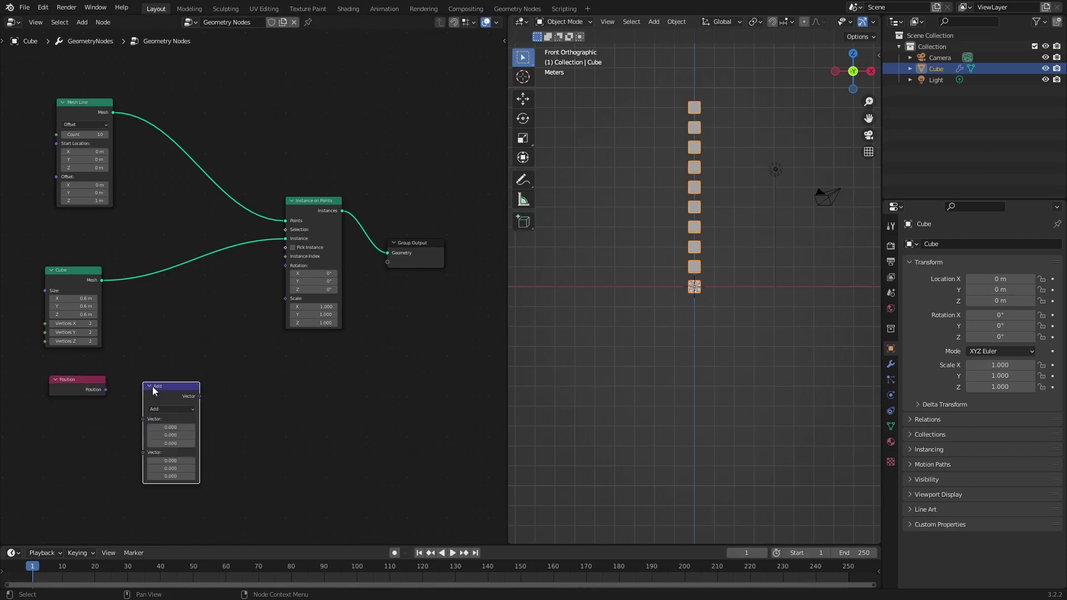
Connect Position to the first Vector input of the Vector Math node and set its operation to Distance
{"action": "mouse_move", "coordinate": [106, 389]}
{"action": "left_mouse_down"}
{"action": "mouse_move", "coordinate": [142, 418]}
{"action": "mouse_move", "coordinate": [153, 394]}
{"action": "mouse_move", "coordinate": [91, 383]}
{"action": "left_mouse_up"}
{"action": "left_click", "coordinate": [156, 412]}
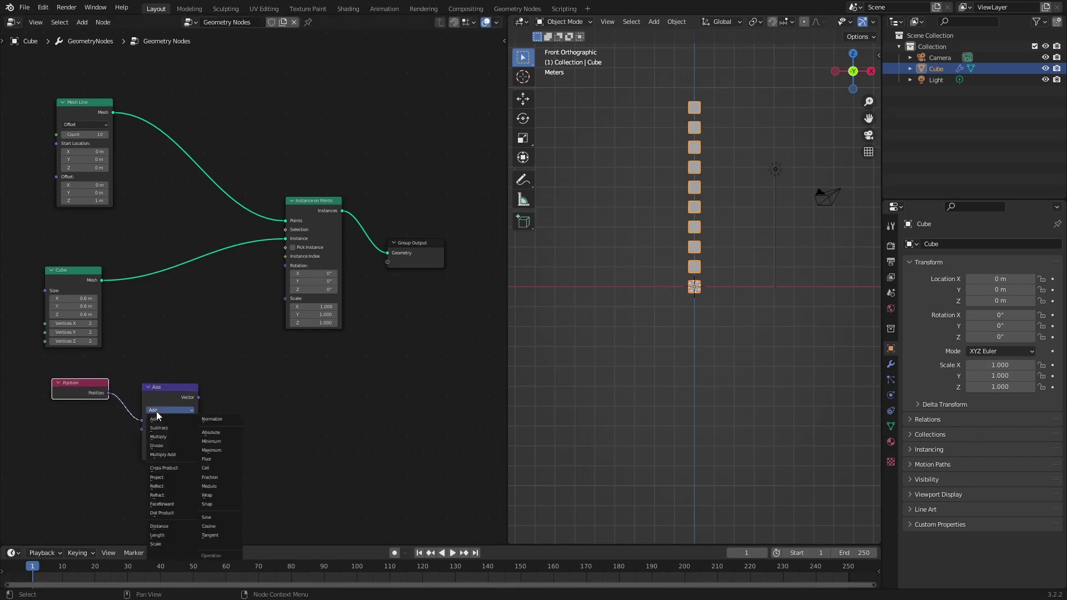
{"action": "left_click", "coordinate": [154, 522]}
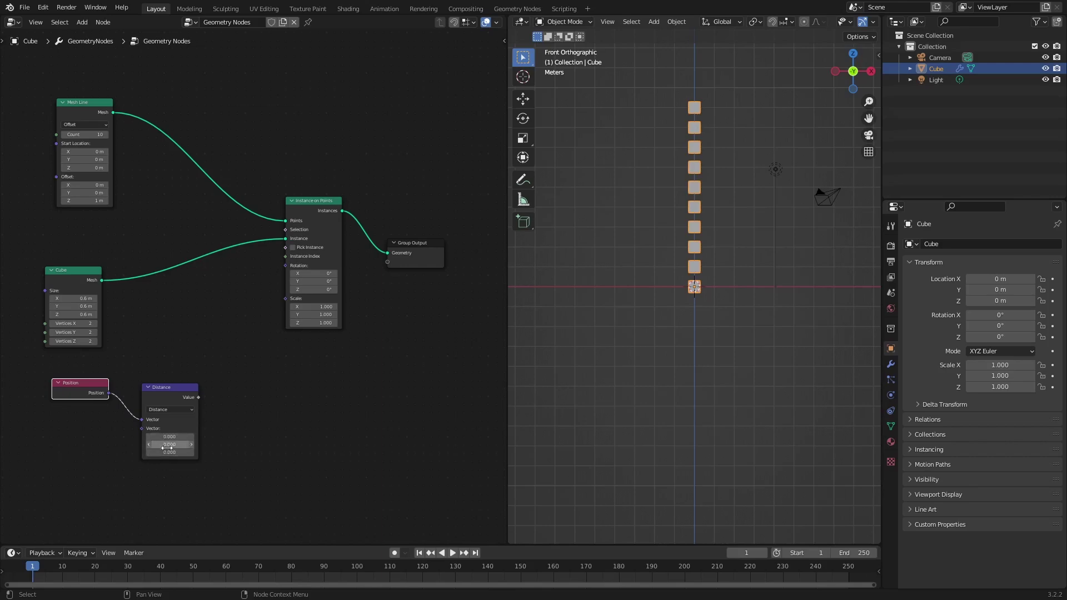
Spread out the node tree by repositioning the Position, Distance, Instance on Points and Group Output nodes
{"action": "left_click_drag", "start_coordinate": [96, 391], "coordinate": [148, 418]}
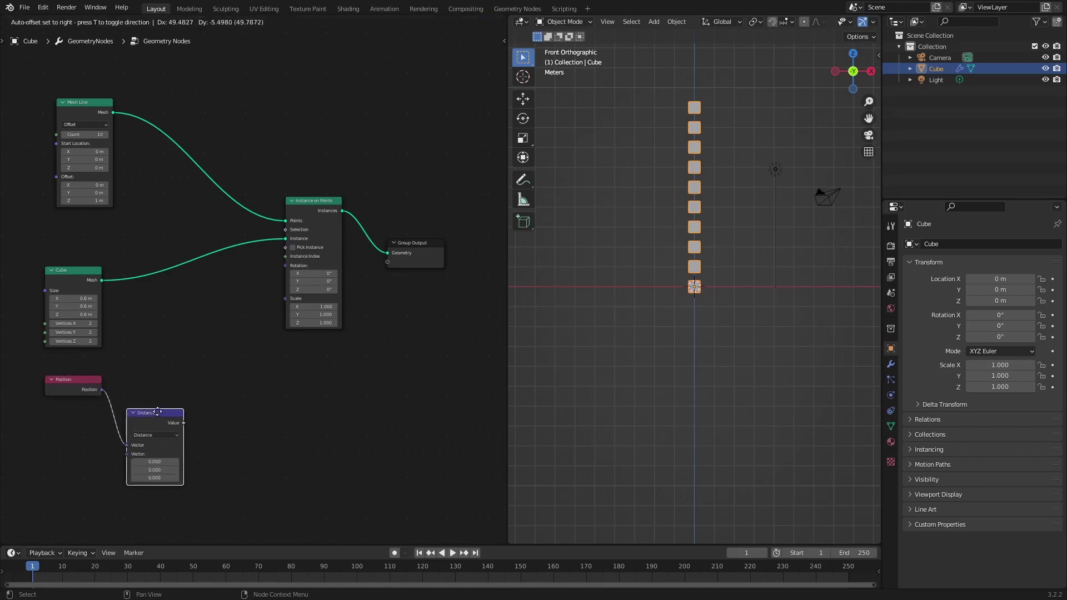
{"action": "left_click_drag", "start_coordinate": [324, 202], "coordinate": [298, 166]}
{"action": "left_click_drag", "start_coordinate": [410, 247], "coordinate": [420, 217]}
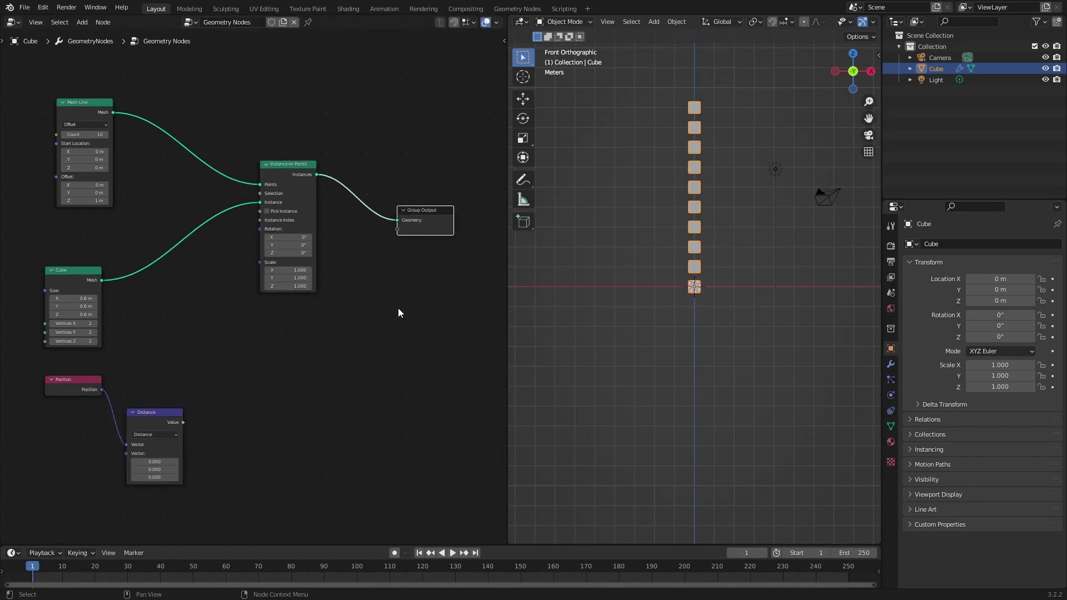
Show the node editor's sidebar and add a Float group output named distance
{"action": "key", "text": "n"}
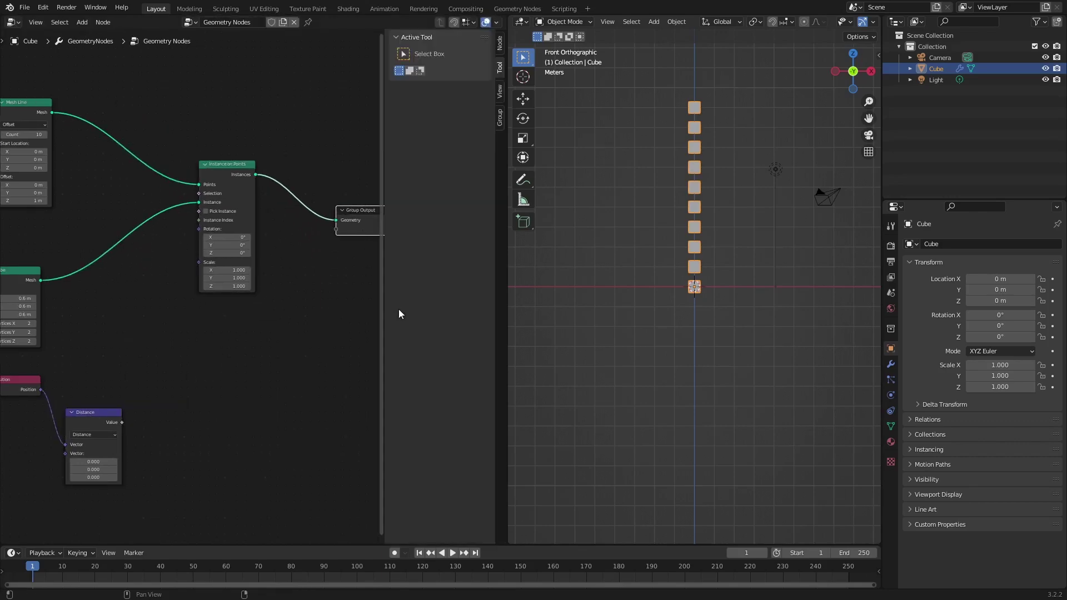
{"action": "left_click", "coordinate": [500, 118]}
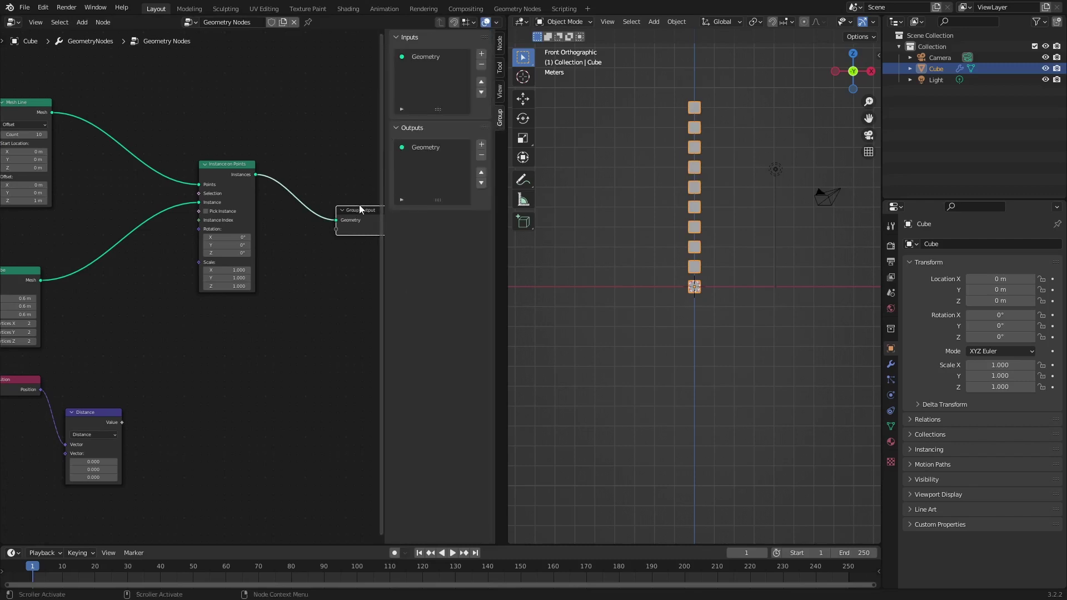
{"action": "left_click_drag", "start_coordinate": [360, 210], "coordinate": [341, 200]}
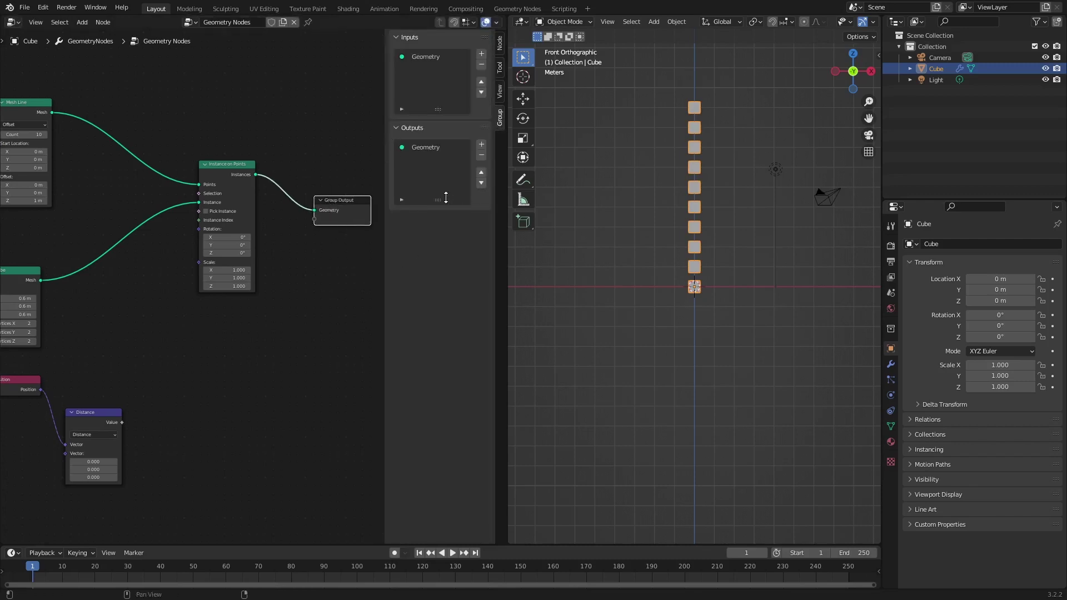
{"action": "left_click", "coordinate": [482, 145]}
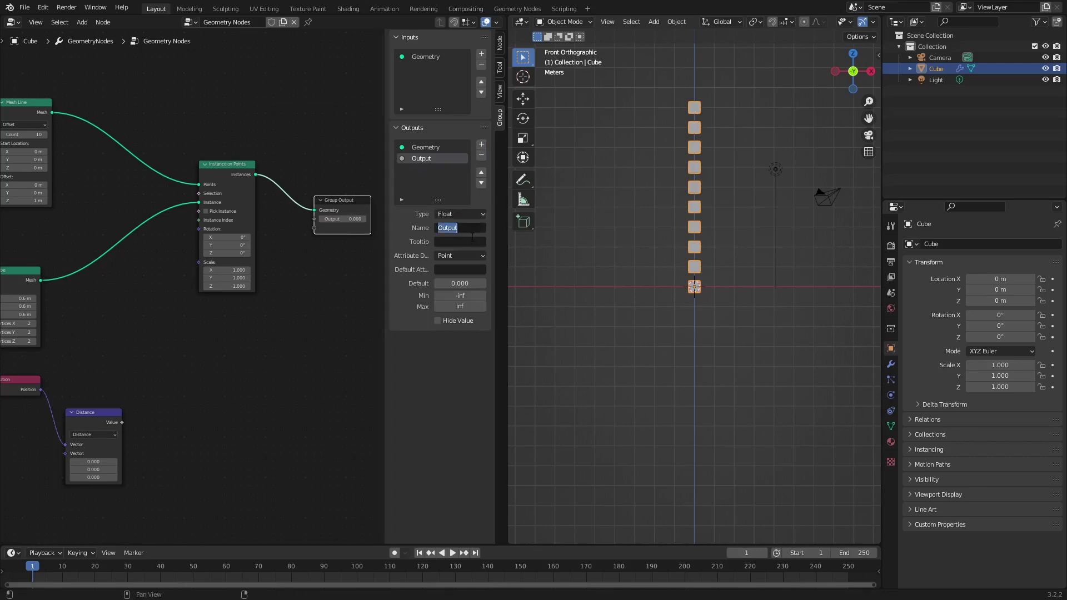
{"action": "type", "text": "distance"}
{"action": "key", "text": "Return"}
Nudge the Group Output and Instance on Points nodes slightly to tidy the tree
{"action": "scroll", "coordinate": [323, 224], "scroll_direction": "up", "scroll_amount": 2}
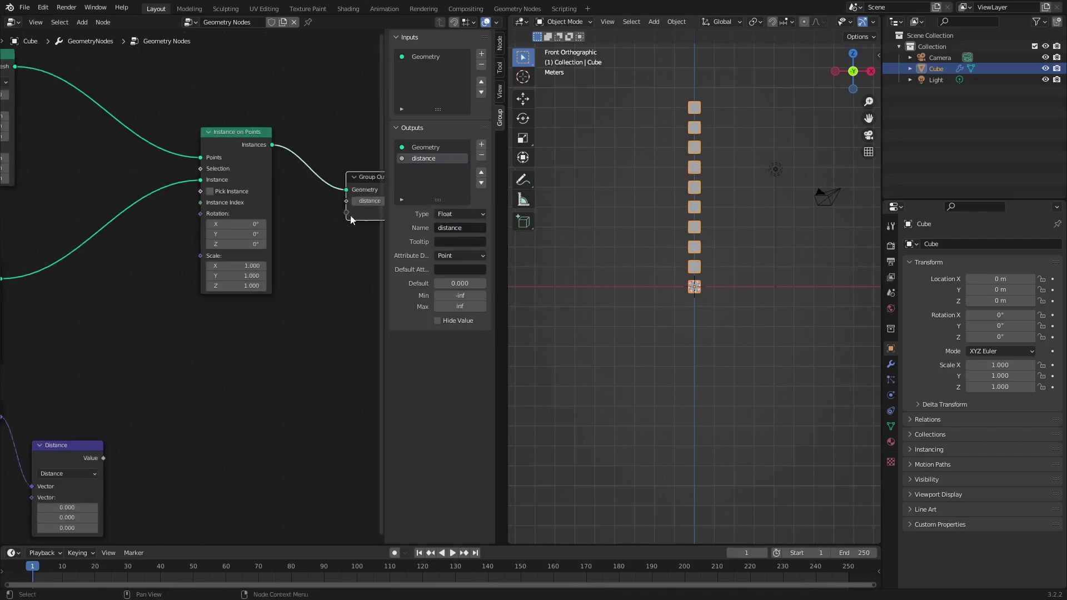
{"action": "scroll", "coordinate": [348, 209], "scroll_direction": "down", "scroll_amount": 1}
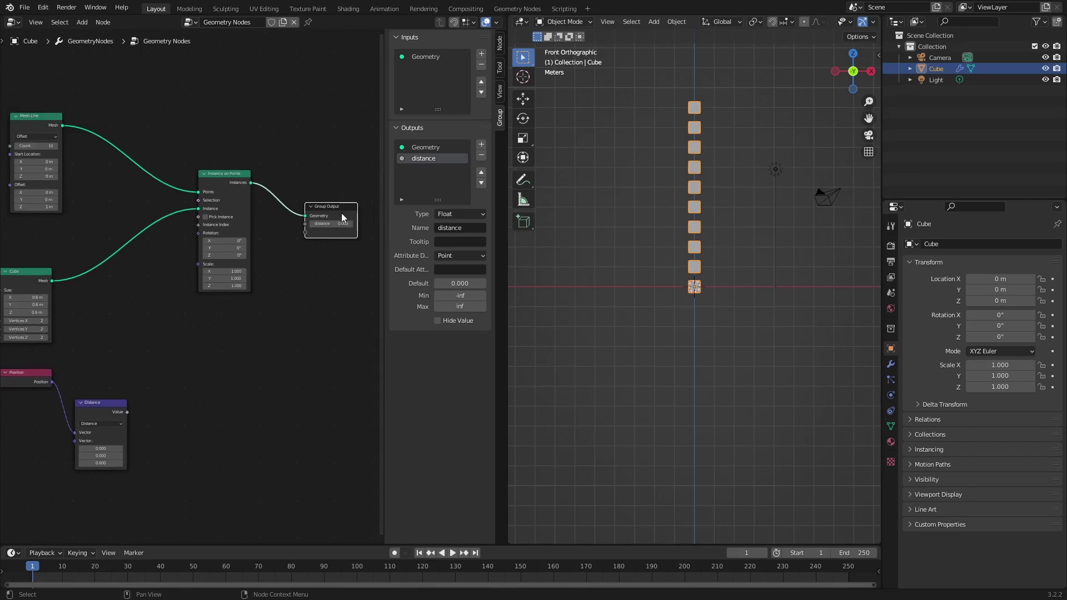
{"action": "scroll", "coordinate": [345, 208], "scroll_direction": "down", "scroll_amount": 1}
{"action": "middle_click_drag", "start_coordinate": [353, 195], "coordinate": [353, 183]}
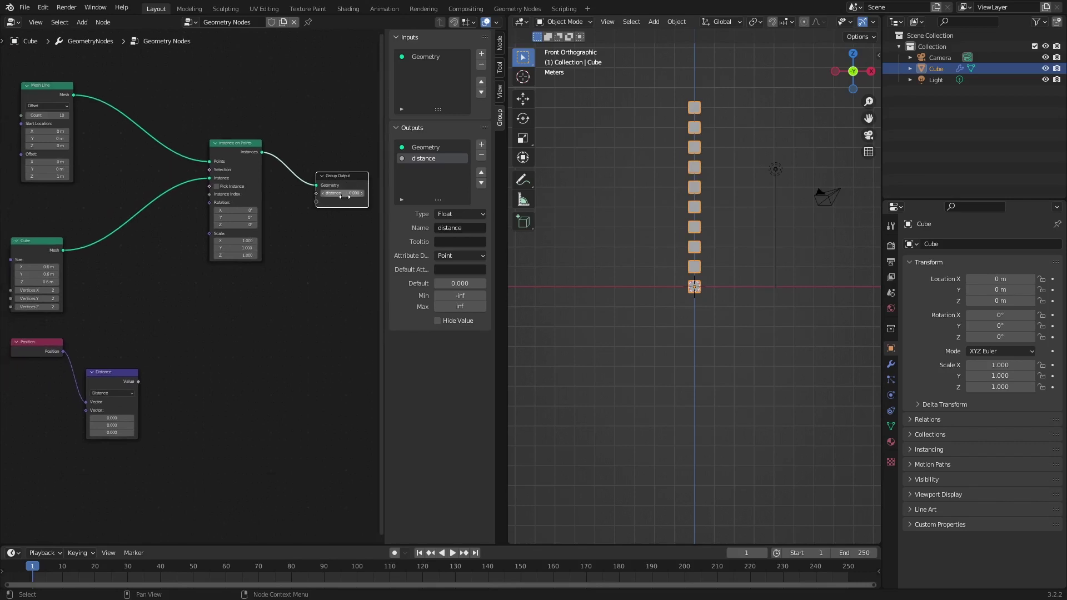
{"action": "left_click_drag", "start_coordinate": [341, 178], "coordinate": [342, 179]}
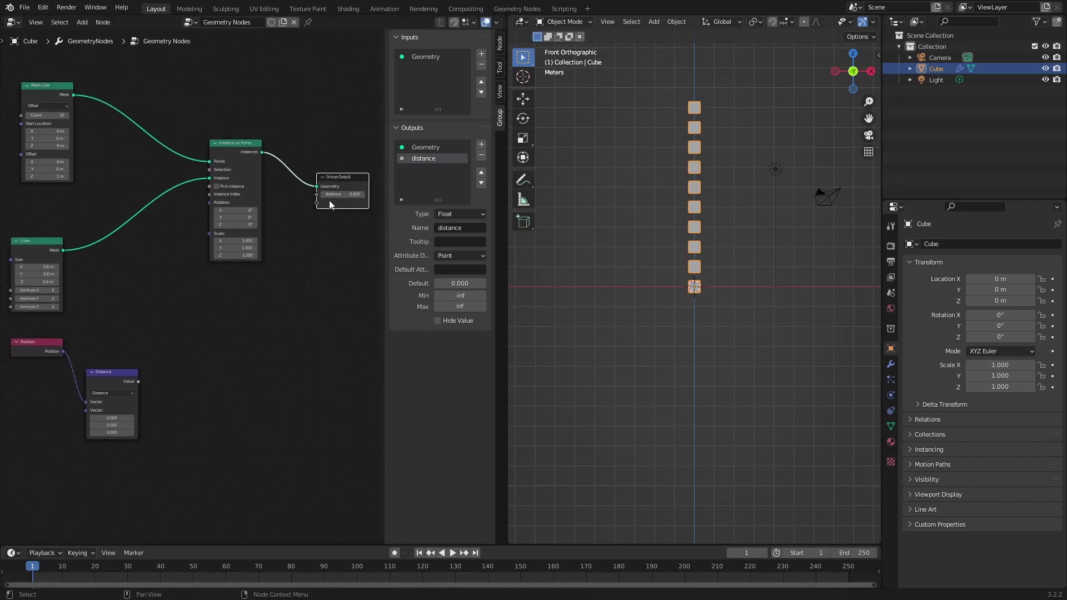
{"action": "left_click_drag", "start_coordinate": [224, 151], "coordinate": [220, 155]}
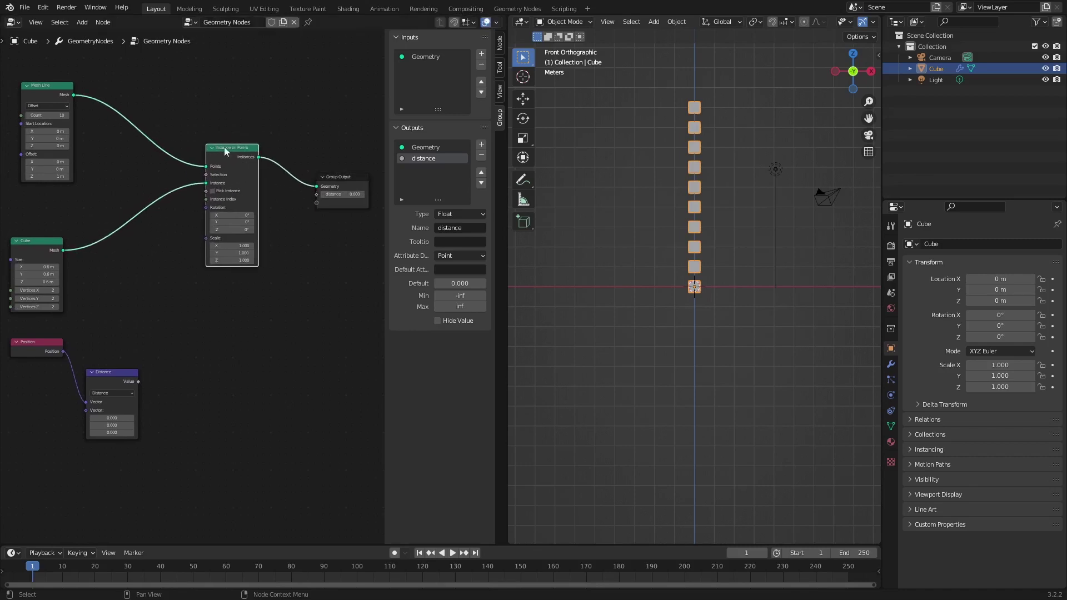
Change the node area to the Shader Editor and delete the Principled BSDF node from the cube's material
{"action": "left_click", "coordinate": [14, 23]}
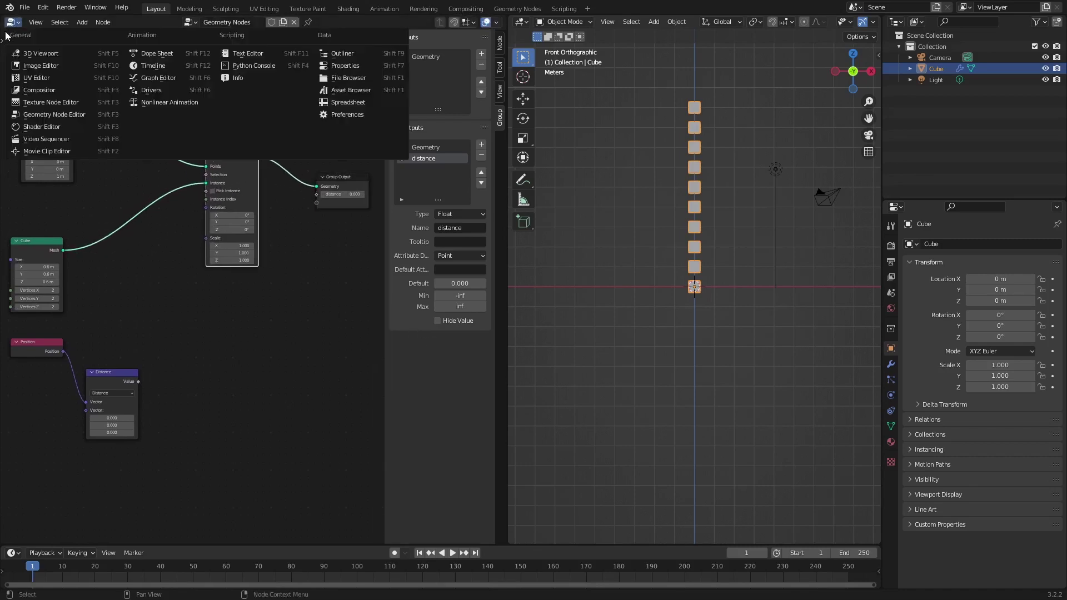
{"action": "left_click", "coordinate": [34, 127]}
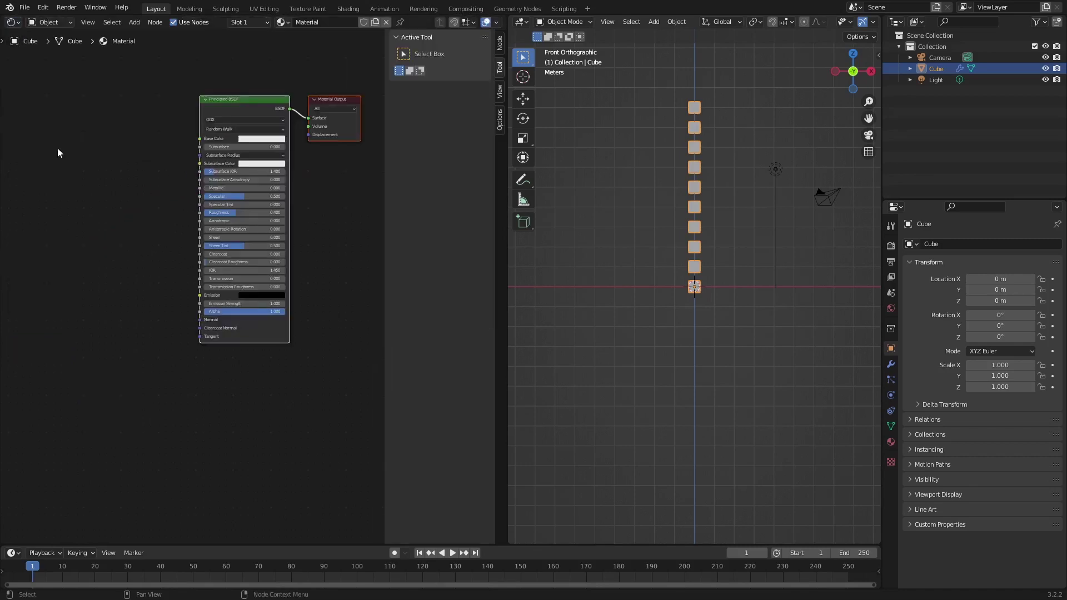
{"action": "left_click_drag", "start_coordinate": [215, 110], "coordinate": [169, 141]}
{"action": "left_click", "coordinate": [185, 119]}
{"action": "key", "text": "x"}
Add a yellow Emission shader and connect it to the Surface input of the Material Output
{"action": "left_click_drag", "start_coordinate": [294, 139], "coordinate": [300, 146]}
{"action": "key", "text": "shift+a"}
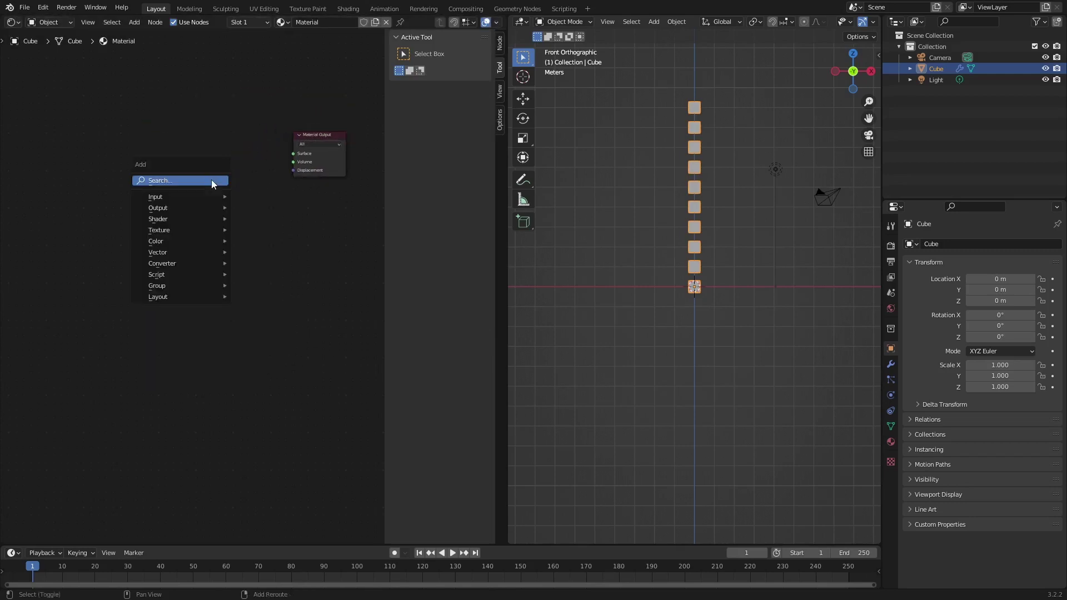
{"action": "left_click", "coordinate": [211, 179]}
{"action": "type", "text": "emis"}
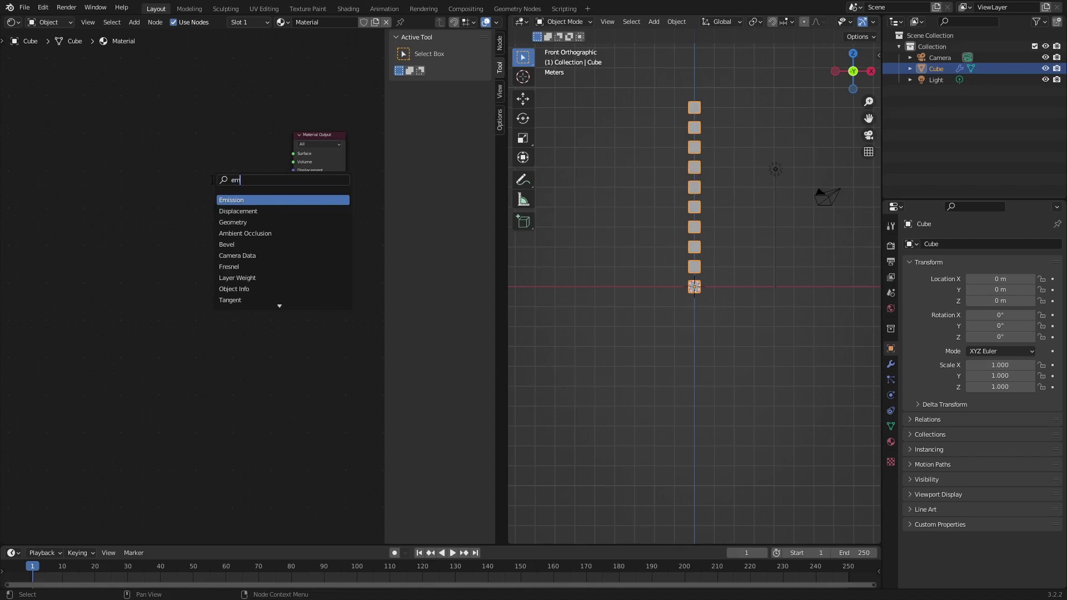
{"action": "key", "text": "Return"}
{"action": "left_click", "coordinate": [207, 169]}
{"action": "left_click_drag", "start_coordinate": [249, 163], "coordinate": [294, 158]}
{"action": "left_click", "coordinate": [233, 173]}
{"action": "left_click", "coordinate": [231, 113]}
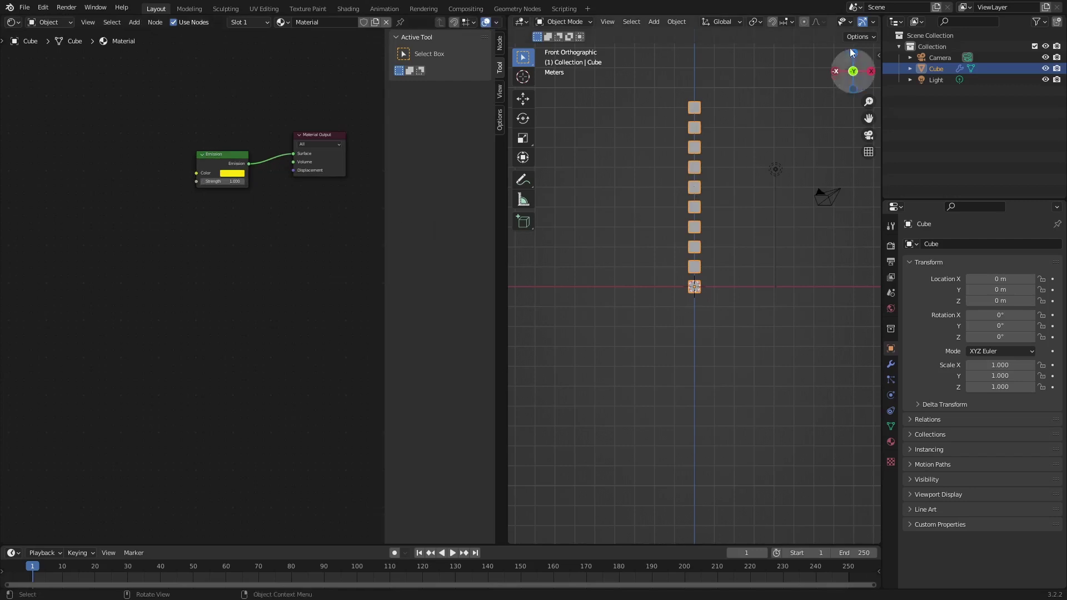
Widen the 3D viewport and switch it to Rendered shading, shifting the Emission and Material Output nodes to fit the narrower editor
{"action": "left_click_drag", "start_coordinate": [503, 326], "coordinate": [410, 307]}
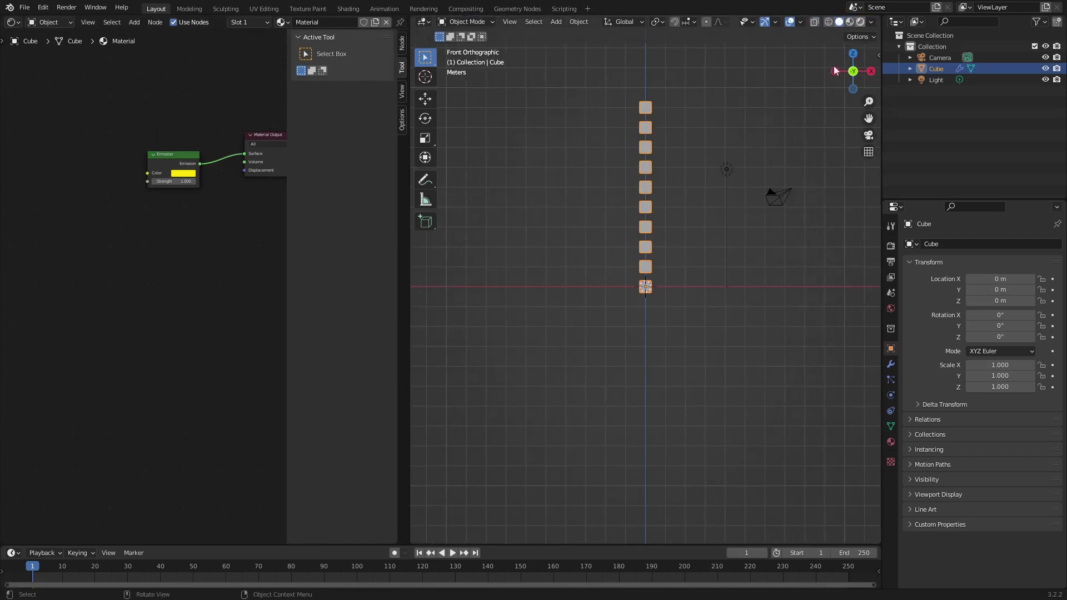
{"action": "left_click", "coordinate": [861, 22]}
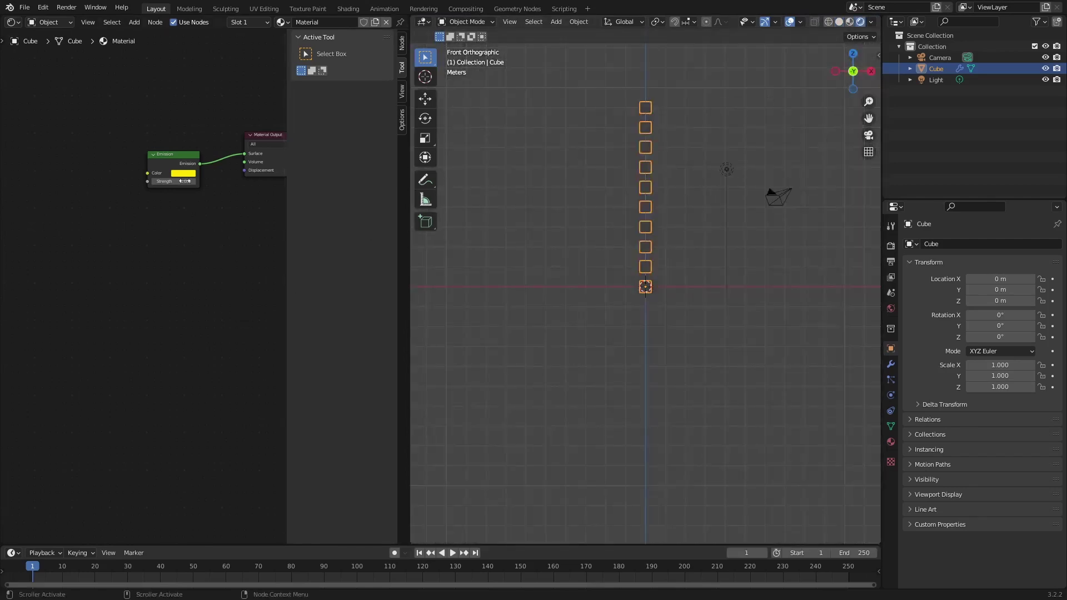
{"action": "left_click_drag", "start_coordinate": [256, 136], "coordinate": [233, 139]}
{"action": "left_click_drag", "start_coordinate": [176, 166], "coordinate": [165, 170]}
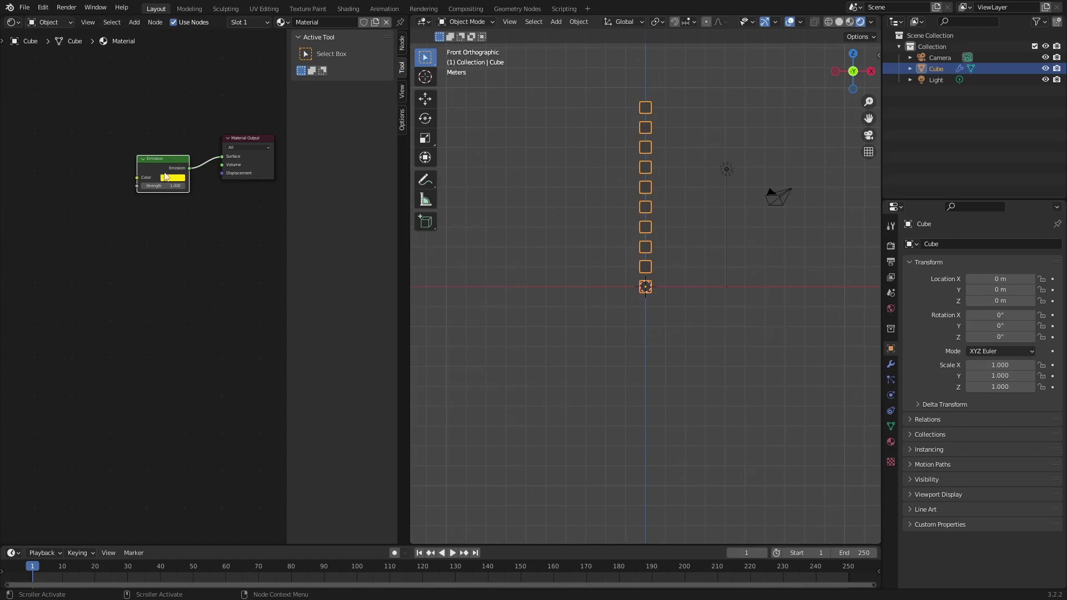
Change the node area back to a widened Geometry Node Editor without the sidebar and move the Group Output node aside
{"action": "left_click", "coordinate": [12, 23]}
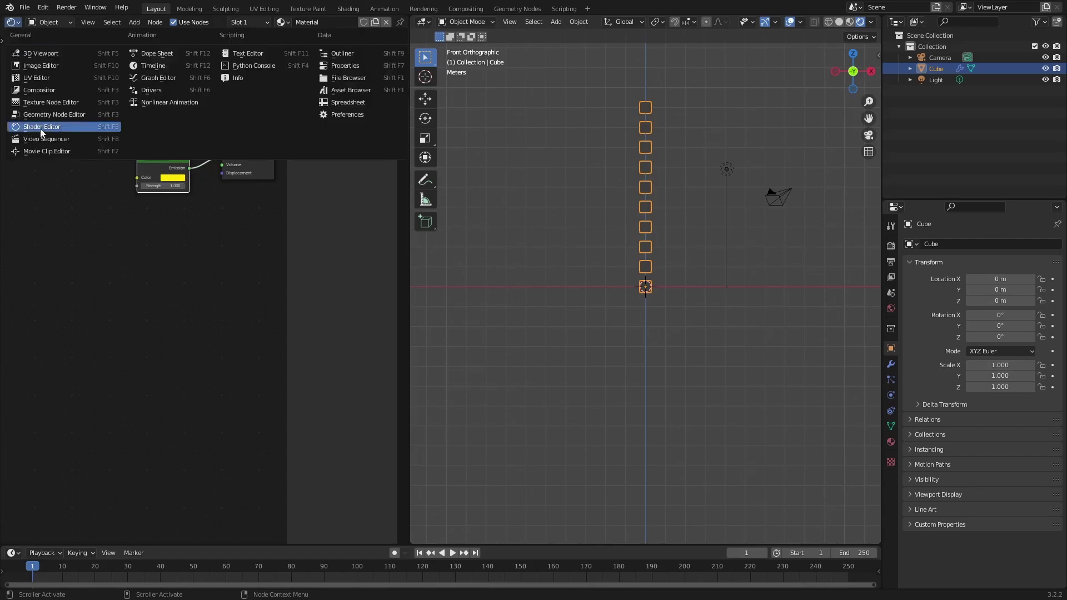
{"action": "left_click", "coordinate": [35, 115]}
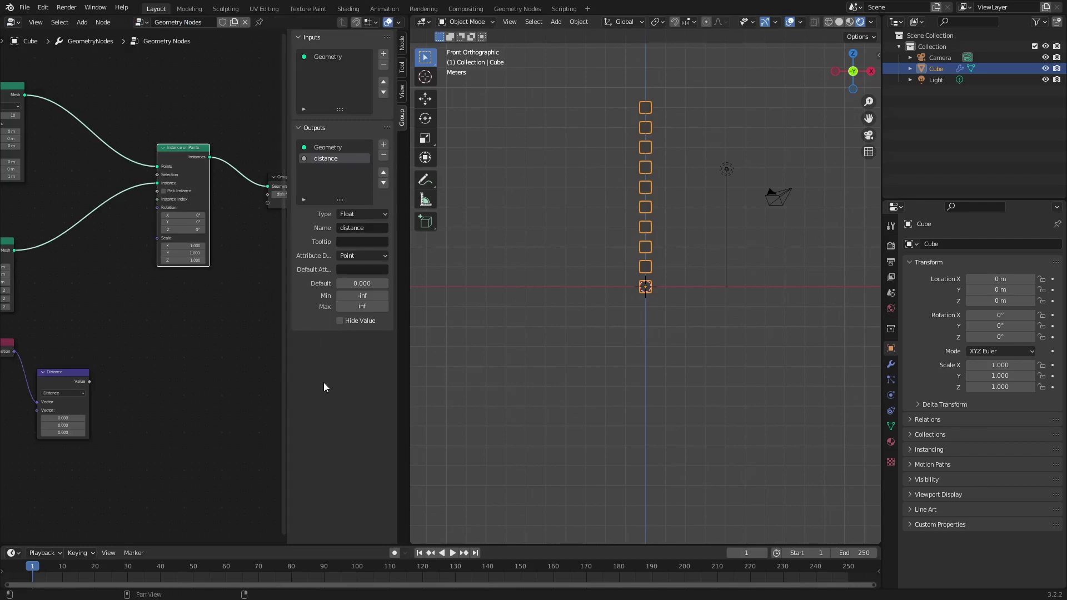
{"action": "key", "text": "n"}
{"action": "left_click_drag", "start_coordinate": [410, 398], "coordinate": [714, 373]}
{"action": "scroll", "coordinate": [422, 284], "scroll_direction": "up", "scroll_amount": 1}
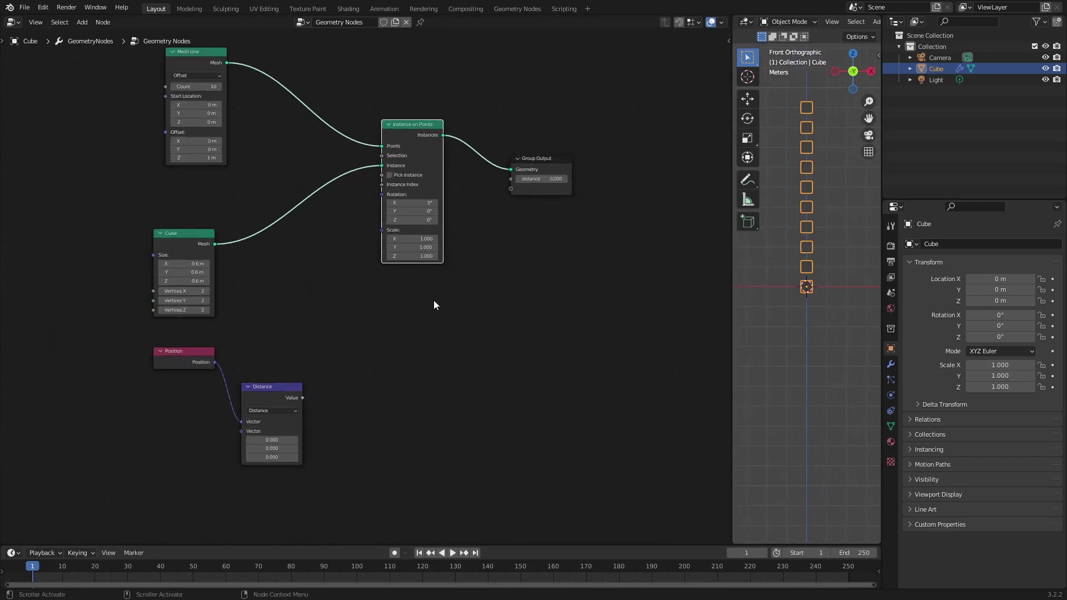
{"action": "scroll", "coordinate": [434, 305], "scroll_direction": "up", "scroll_amount": 1, "text": "shift"}
{"action": "left_click_drag", "start_coordinate": [540, 194], "coordinate": [543, 204]}
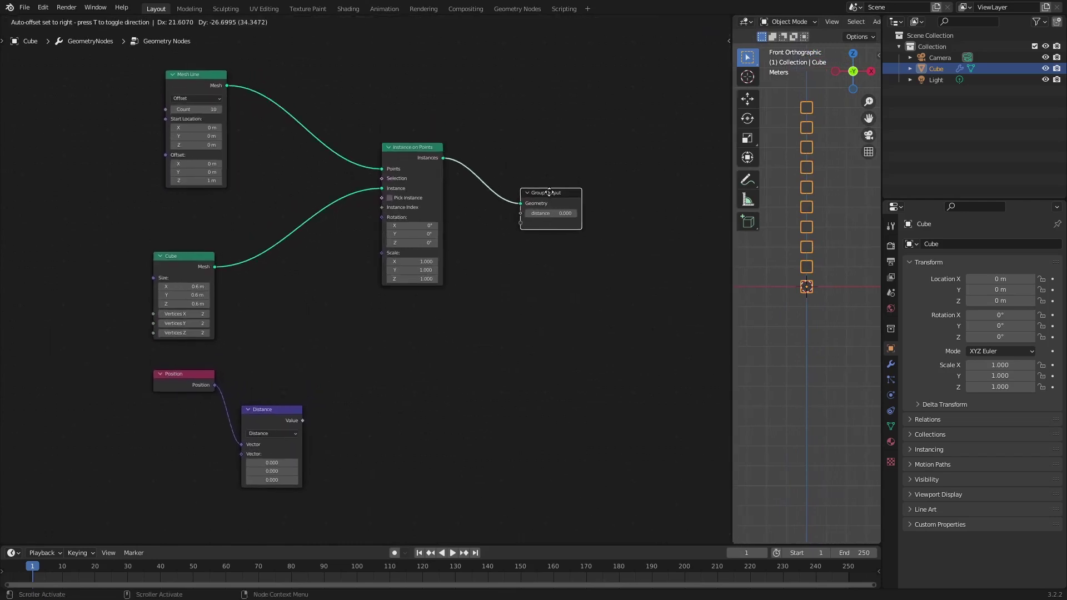
Insert a Set Material node between Instance on Points and Group Output and assign the existing yellow emission material to it
{"action": "left_click", "coordinate": [891, 442]}
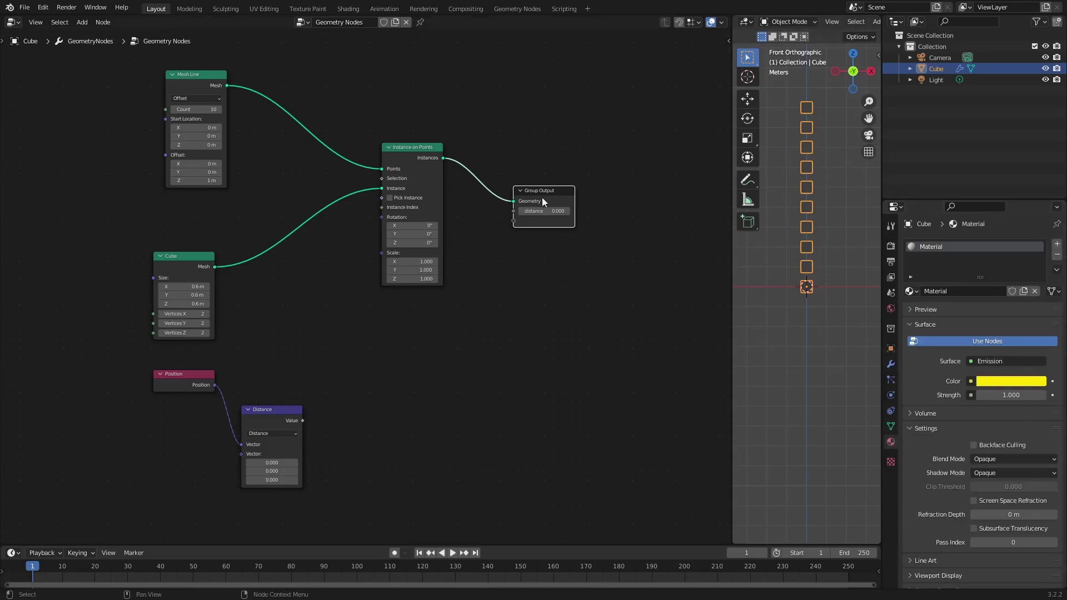
{"action": "left_click_drag", "start_coordinate": [543, 201], "coordinate": [655, 204]}
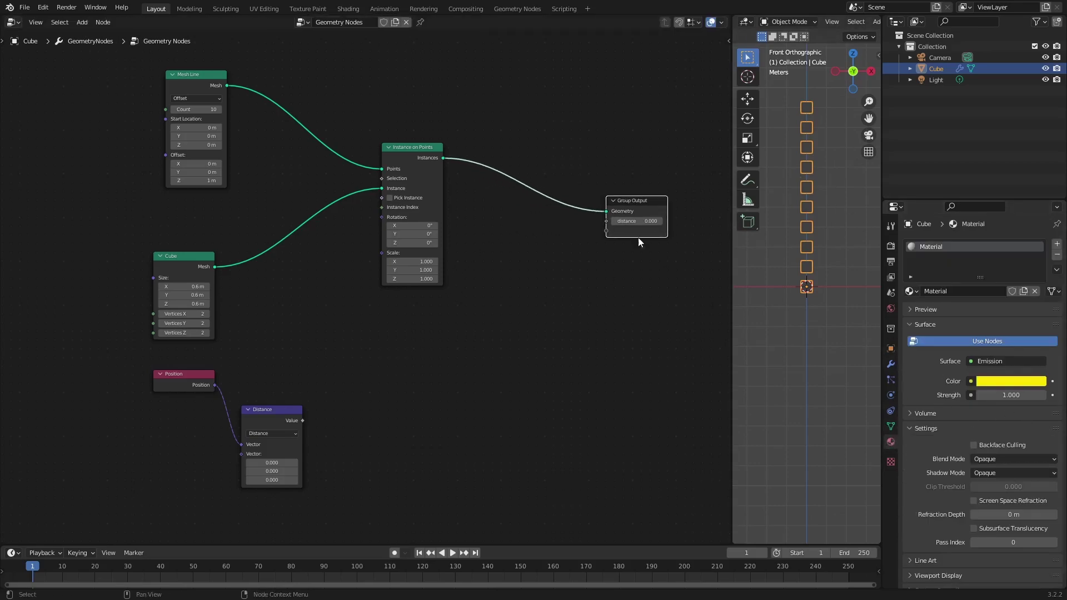
{"action": "left_click", "coordinate": [588, 305]}
{"action": "key", "text": "shift+a"}
{"action": "left_click", "coordinate": [589, 305]}
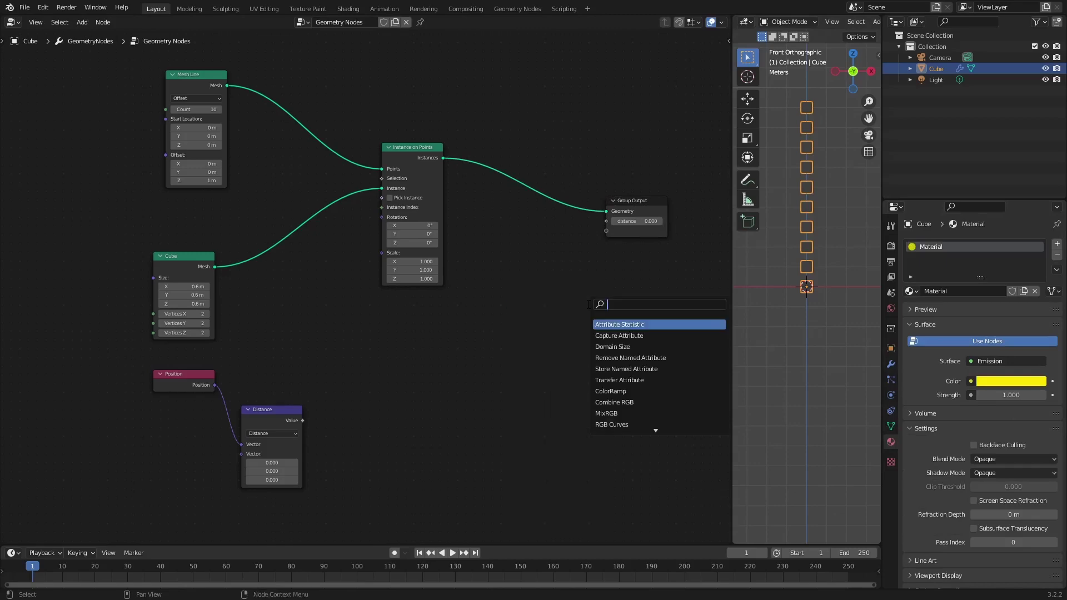
{"action": "type", "text": "set mat"}
{"action": "key", "text": "Return"}
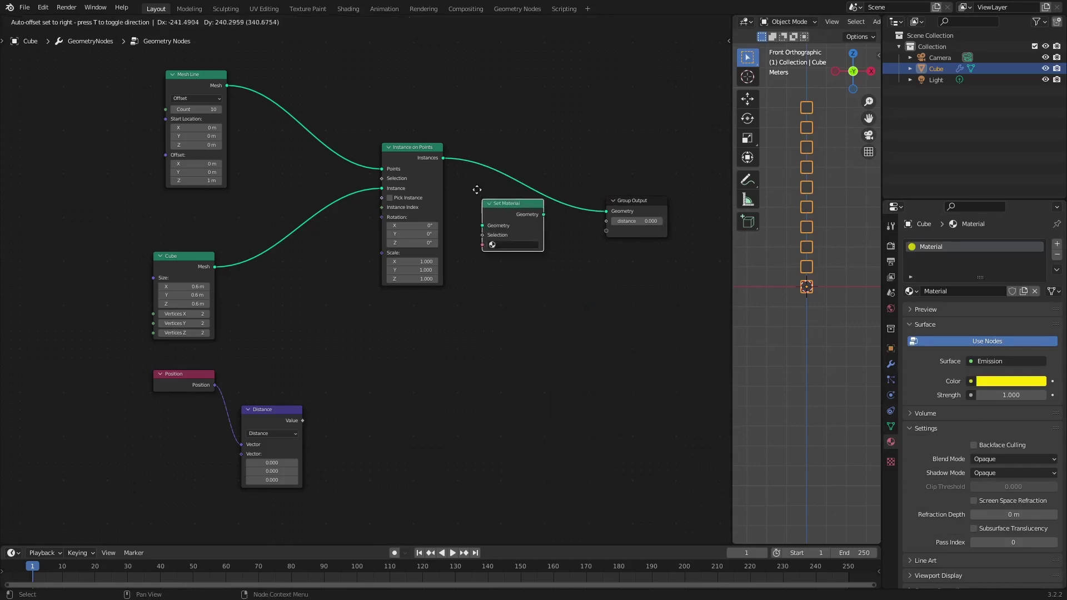
{"action": "left_click", "coordinate": [505, 174]}
{"action": "left_click", "coordinate": [534, 229]}
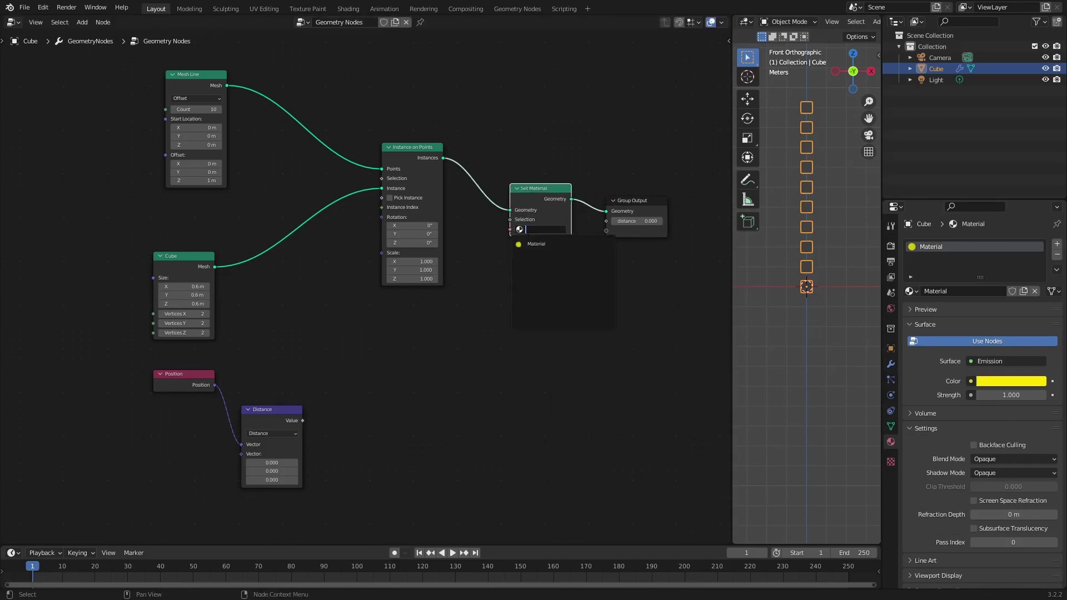
{"action": "left_click", "coordinate": [535, 244]}
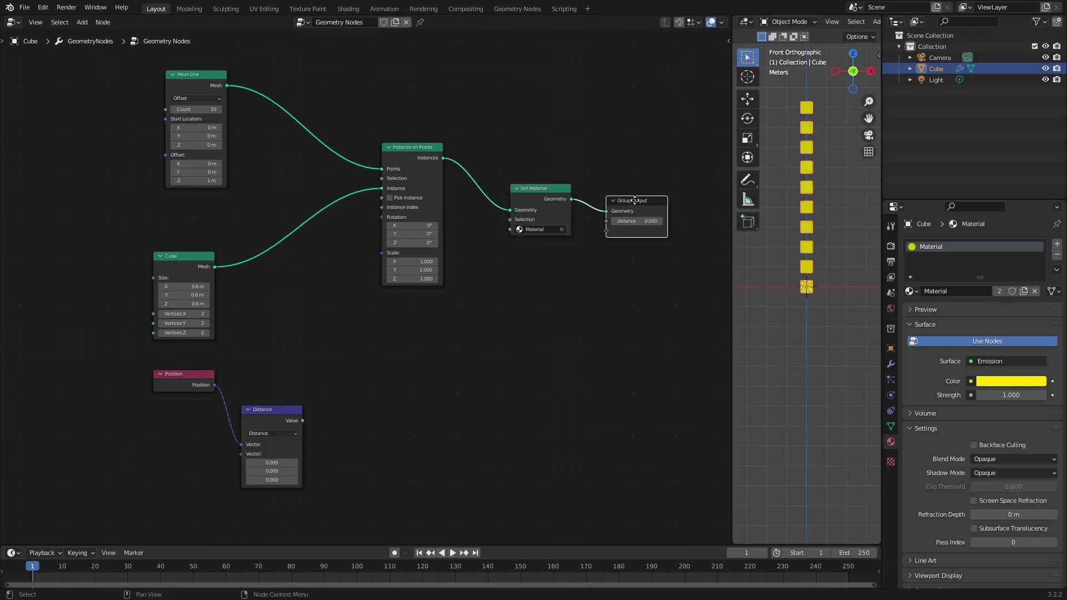
Rearrange the Set Material, Group Output and Position nodes to space them out, keeping the assigned material
{"action": "left_click_drag", "start_coordinate": [607, 199], "coordinate": [621, 208]}
{"action": "left_click_drag", "start_coordinate": [554, 196], "coordinate": [578, 207]}
{"action": "left_click_drag", "start_coordinate": [642, 211], "coordinate": [650, 209]}
{"action": "left_click", "coordinate": [582, 200]}
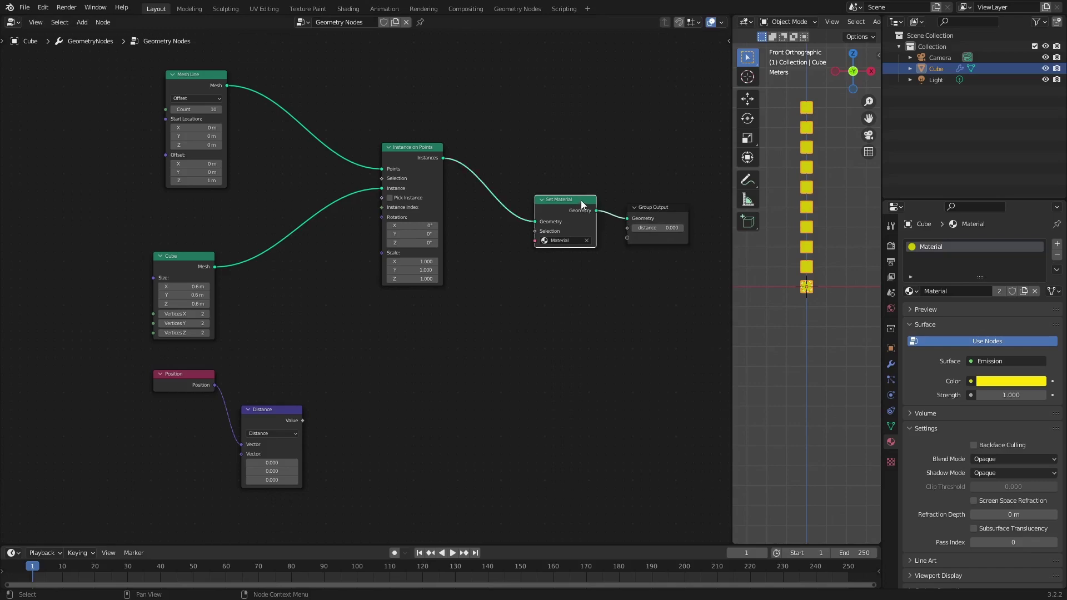
{"action": "left_click", "coordinate": [559, 238]}
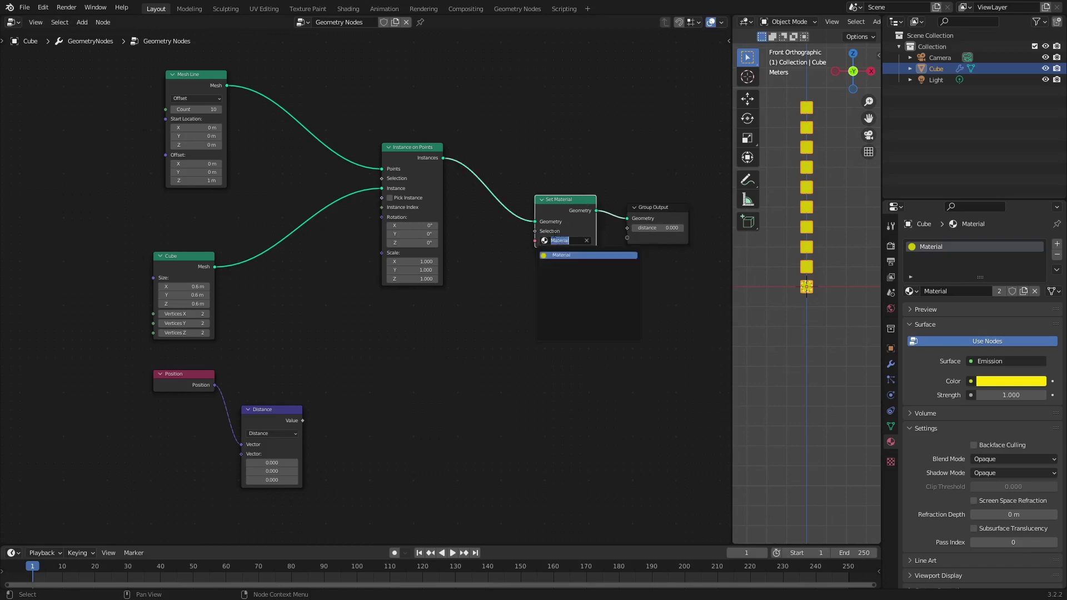
{"action": "left_click", "coordinate": [557, 200]}
{"action": "left_click_drag", "start_coordinate": [557, 201], "coordinate": [556, 199]}
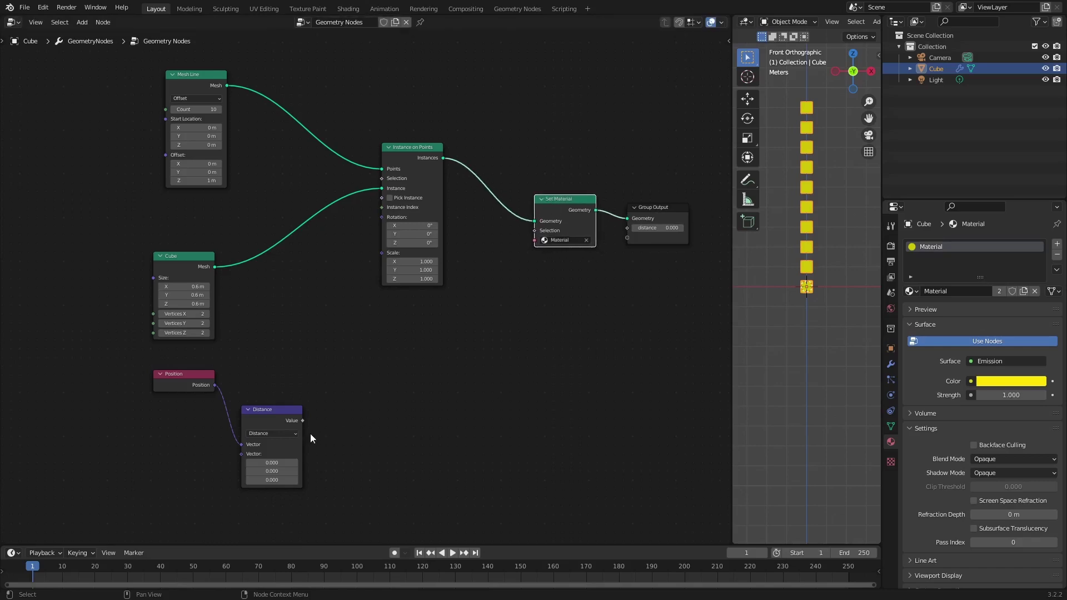
{"action": "left_click_drag", "start_coordinate": [158, 374], "coordinate": [146, 379]}
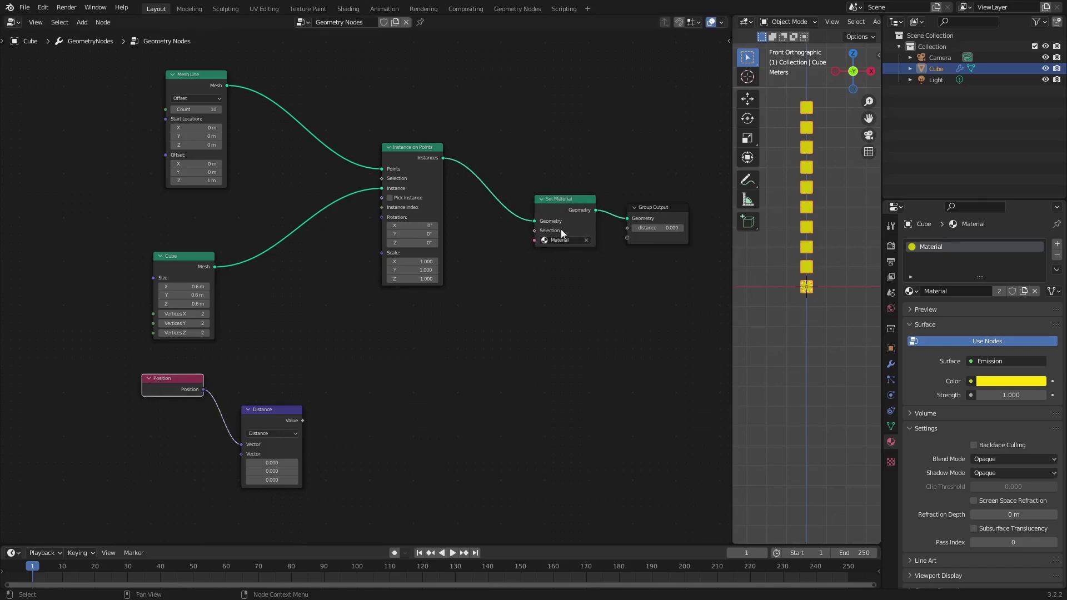
{"action": "left_click_drag", "start_coordinate": [562, 229], "coordinate": [545, 226]}
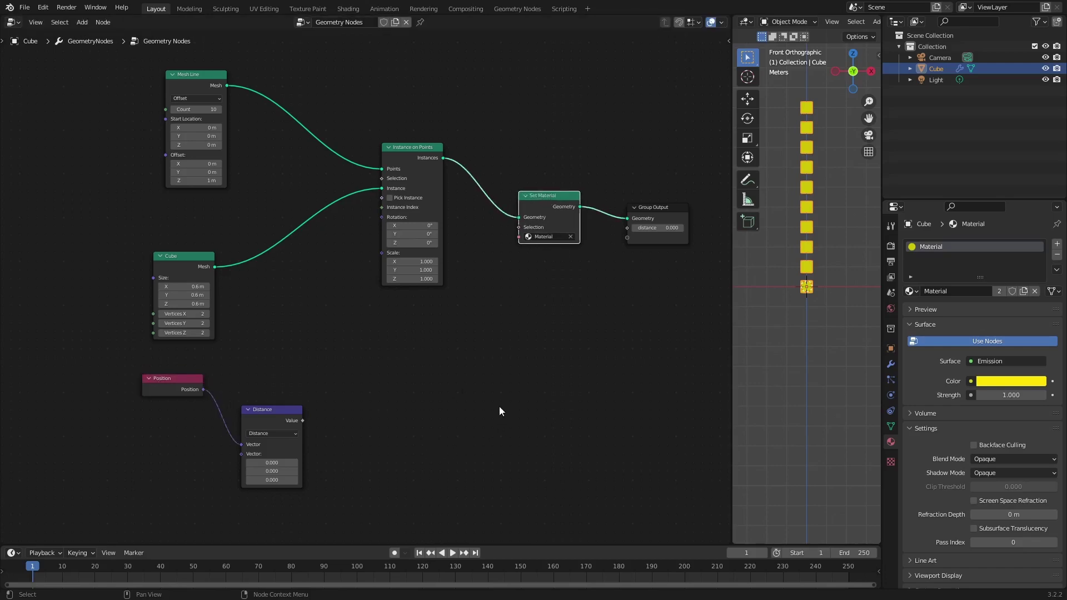
{"action": "left_click_drag", "start_coordinate": [641, 209], "coordinate": [649, 211]}
Name the geometry nodes modifier's distance output attribute "dist"
{"action": "left_click", "coordinate": [890, 364]}
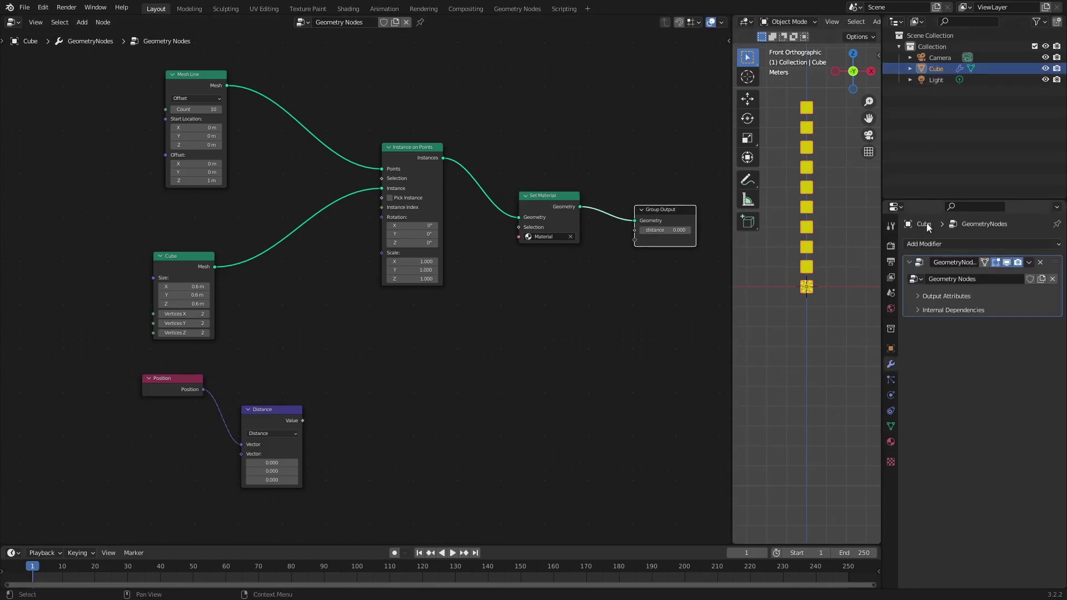
{"action": "left_click", "coordinate": [920, 298]}
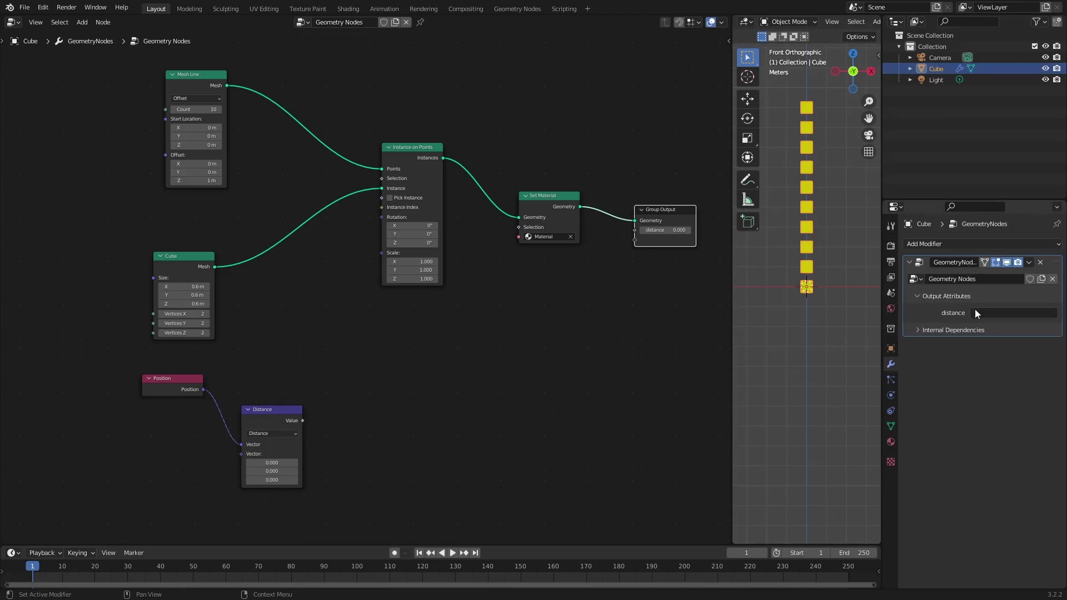
{"action": "left_click", "coordinate": [980, 313]}
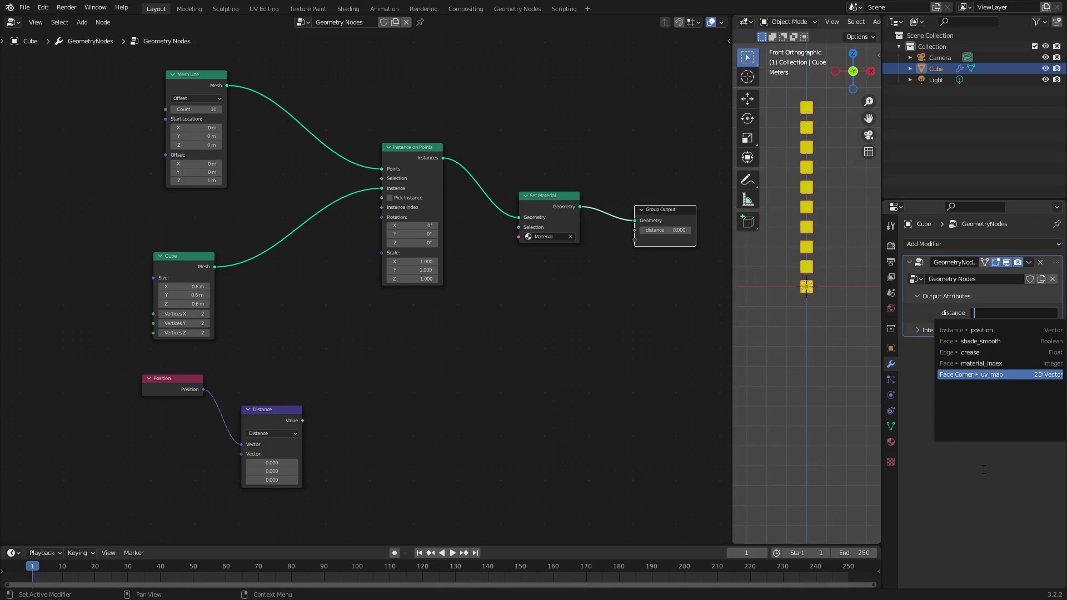
{"action": "type", "text": "dist"}
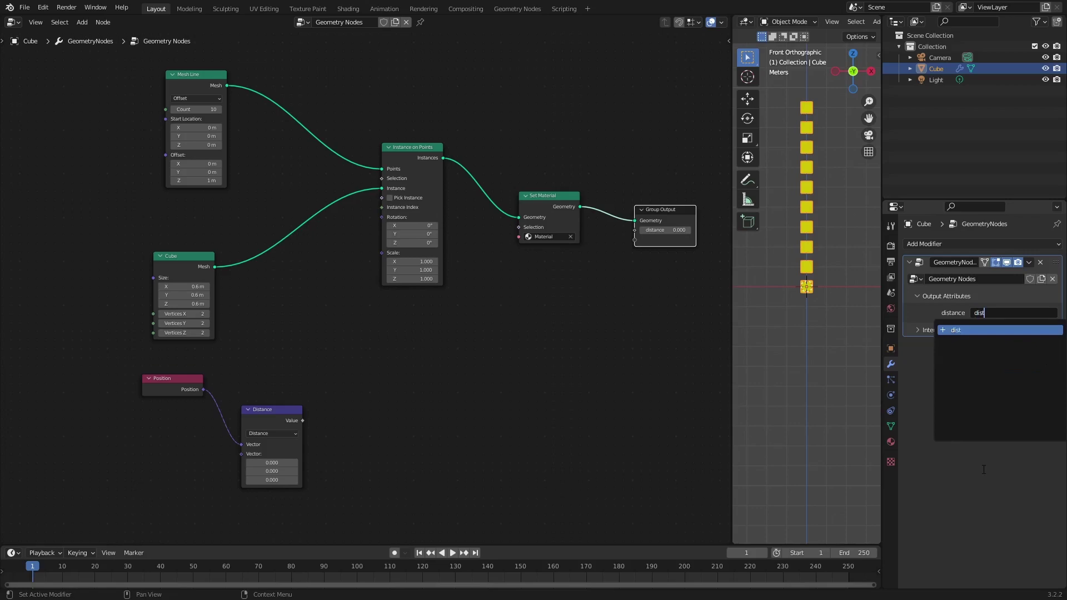
{"action": "key", "text": "Return"}
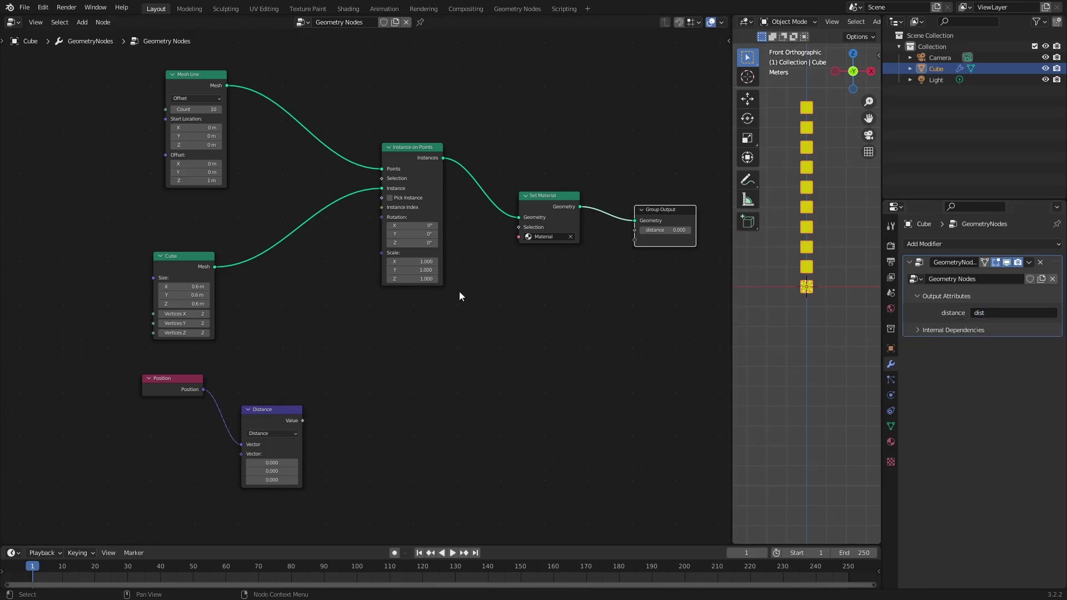
Change the node area to the Shader Editor and add an Attribute node before the Emission node
{"action": "left_click", "coordinate": [13, 22]}
{"action": "left_click", "coordinate": [33, 127]}
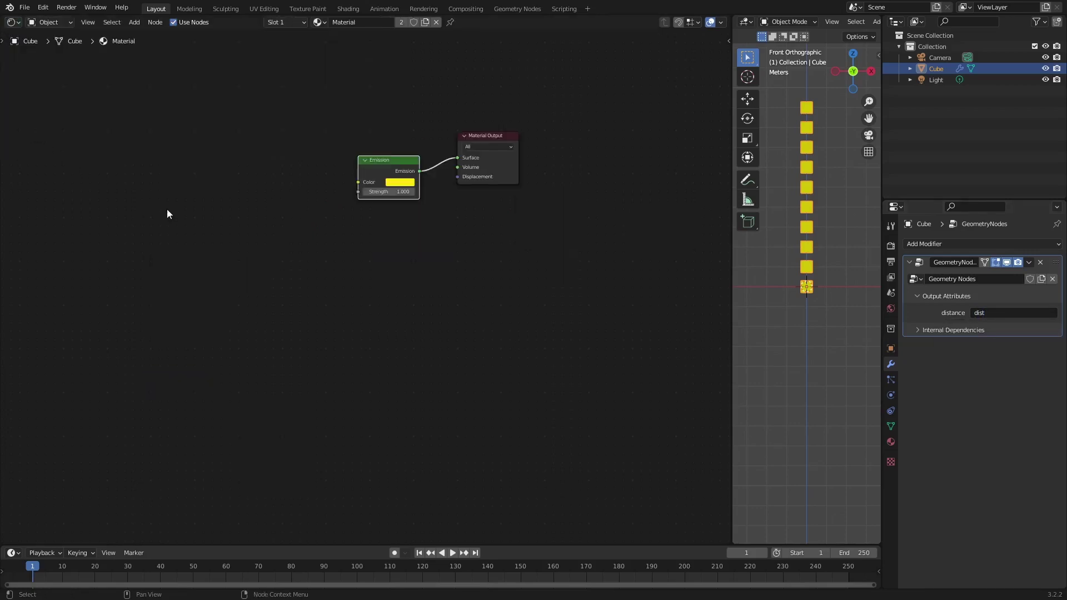
{"action": "key", "text": "shift+a"}
{"action": "left_click", "coordinate": [264, 237]}
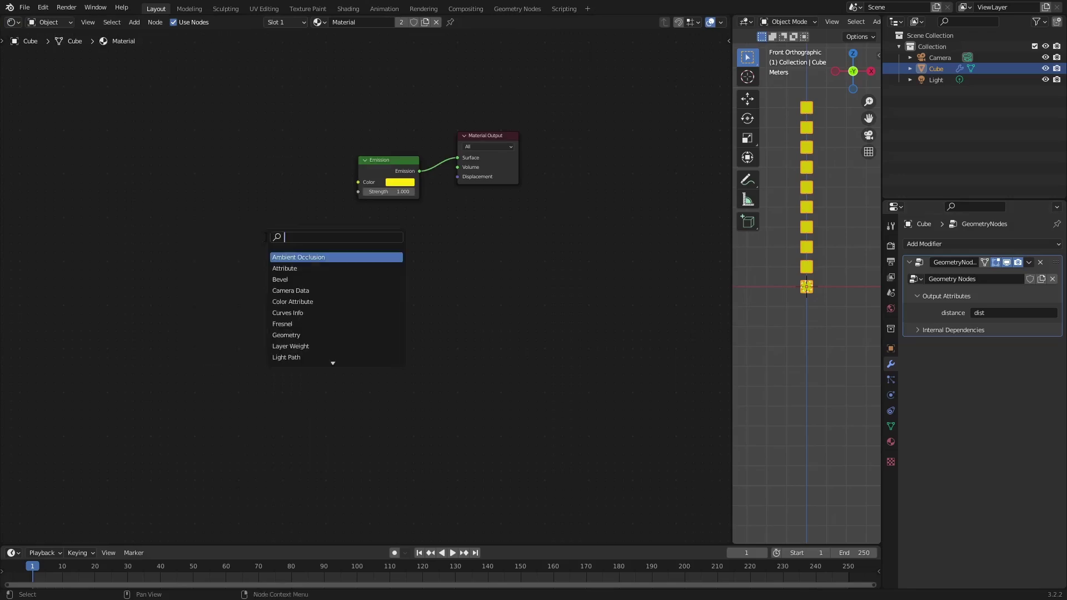
{"action": "type", "text": "att"}
{"action": "key", "text": "Return"}
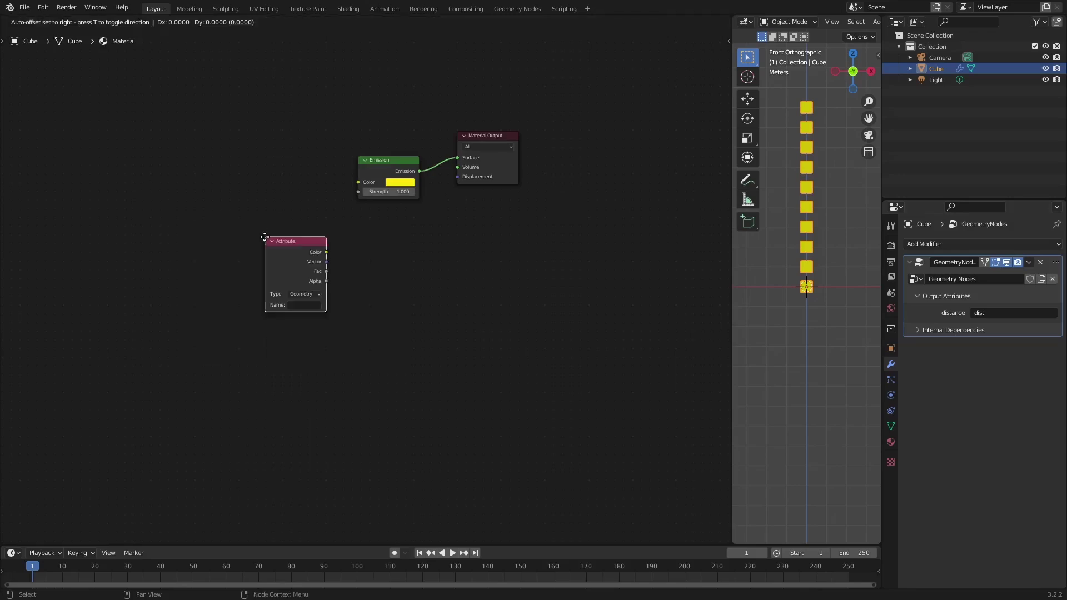
{"action": "left_click", "coordinate": [174, 220]}
Set the Attribute node's name to "dist" and connect its Fac output to the Emission Strength input
{"action": "left_click", "coordinate": [208, 290]}
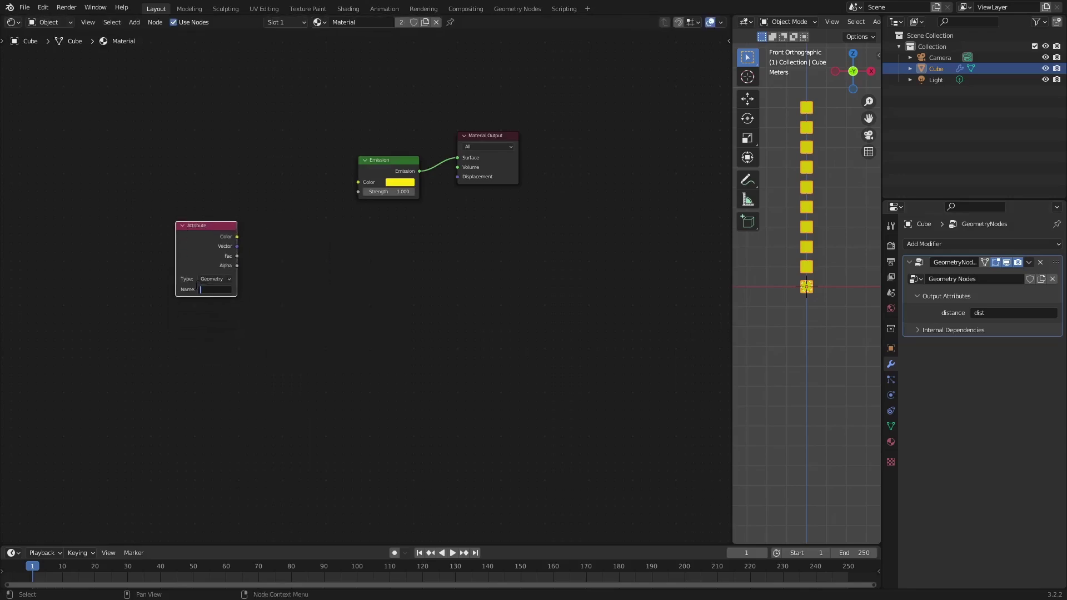
{"action": "type", "text": "dist"}
{"action": "key", "text": "Return"}
{"action": "left_click_drag", "start_coordinate": [214, 226], "coordinate": [267, 204]}
{"action": "left_click_drag", "start_coordinate": [348, 196], "coordinate": [356, 192]}
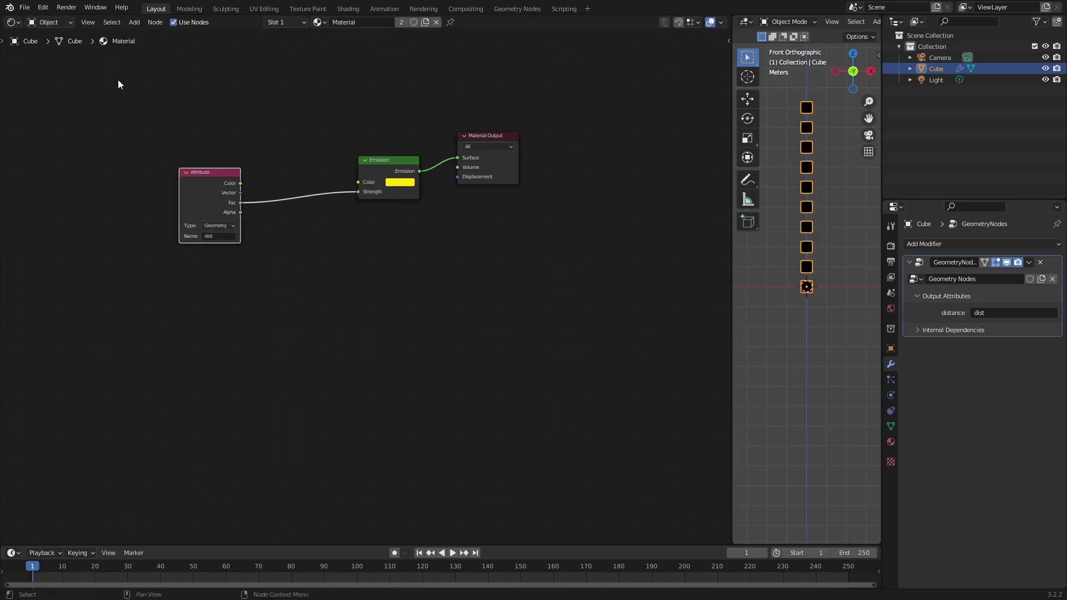
Change the node area back to the Geometry Node Editor and connect the Distance node's Value to the Group Output's distance input
{"action": "left_click", "coordinate": [12, 22]}
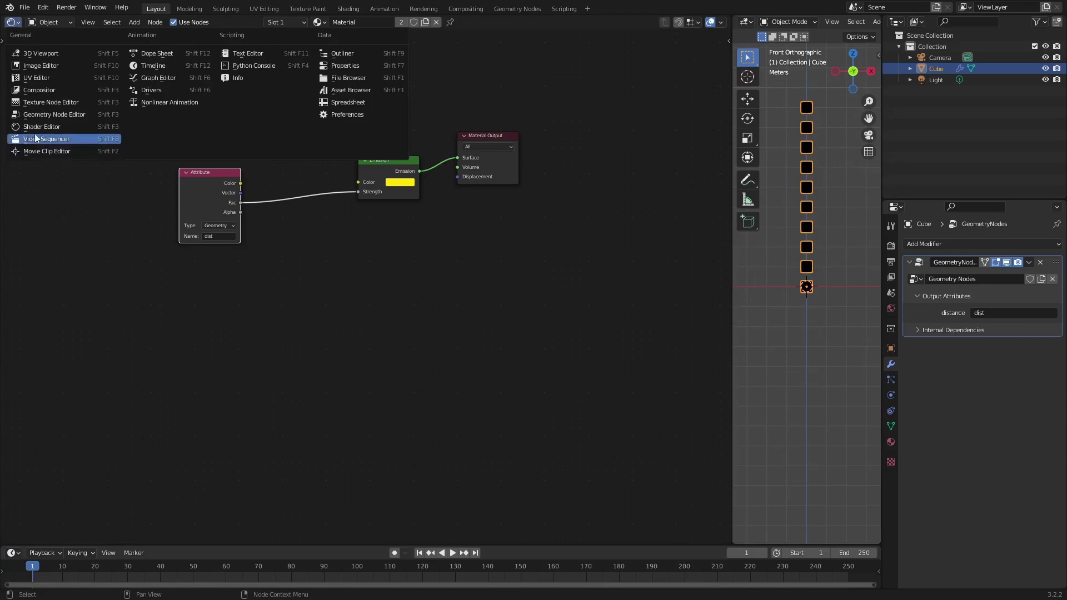
{"action": "left_click", "coordinate": [37, 116]}
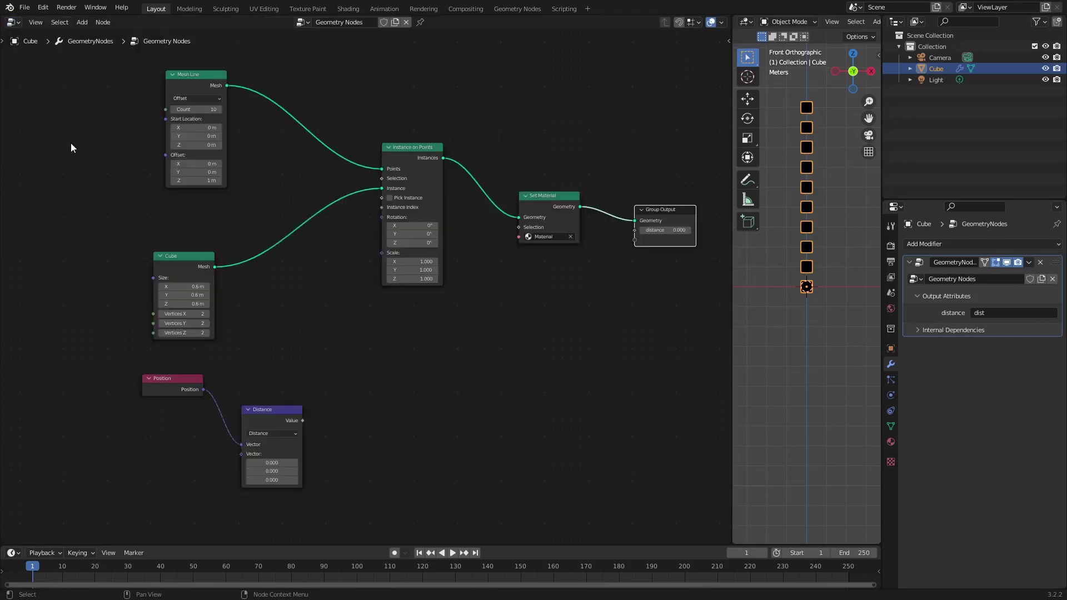
{"action": "left_click_drag", "start_coordinate": [271, 410], "coordinate": [364, 361]}
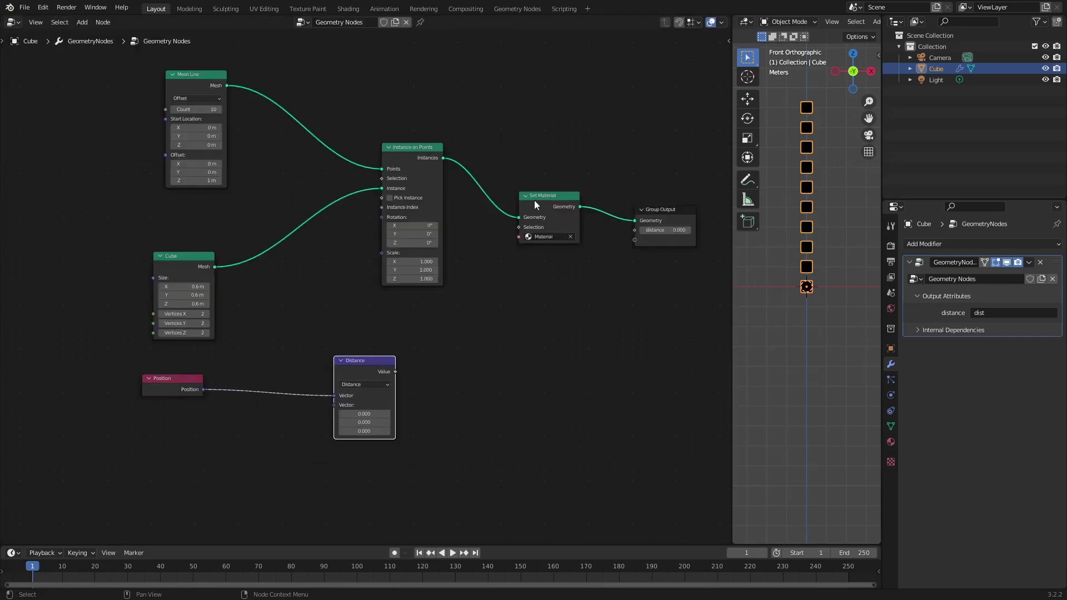
{"action": "left_click_drag", "start_coordinate": [535, 193], "coordinate": [518, 189]}
{"action": "left_click_drag", "start_coordinate": [375, 359], "coordinate": [634, 231]}
Move Instance on Points and Set Material aside and insert a Realize Instances node between Set Material and Group Output
{"action": "left_click_drag", "start_coordinate": [400, 143], "coordinate": [310, 96]}
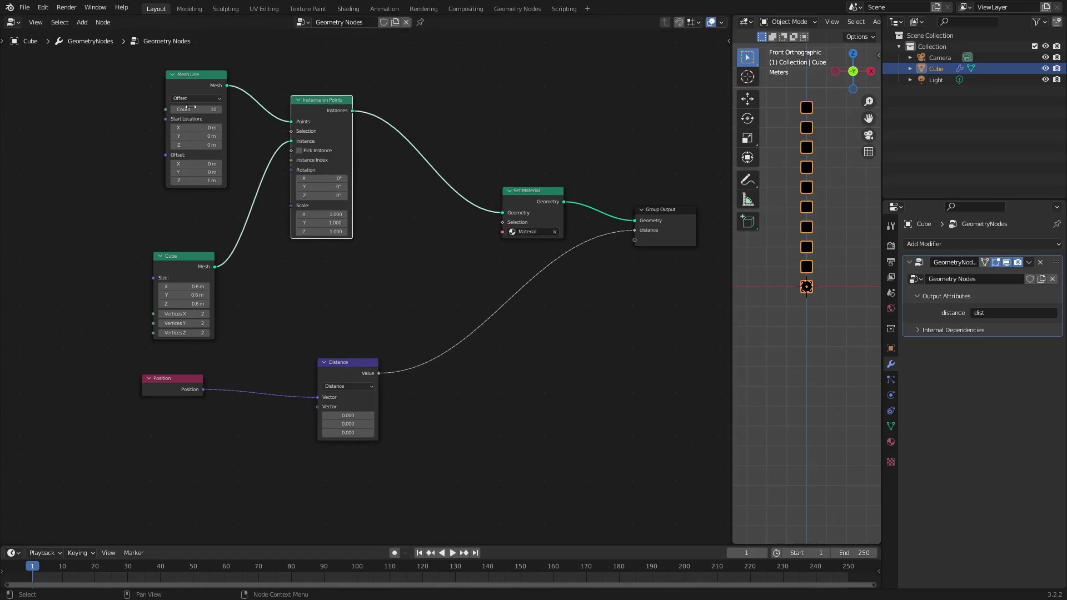
{"action": "left_click_drag", "start_coordinate": [520, 194], "coordinate": [424, 153]}
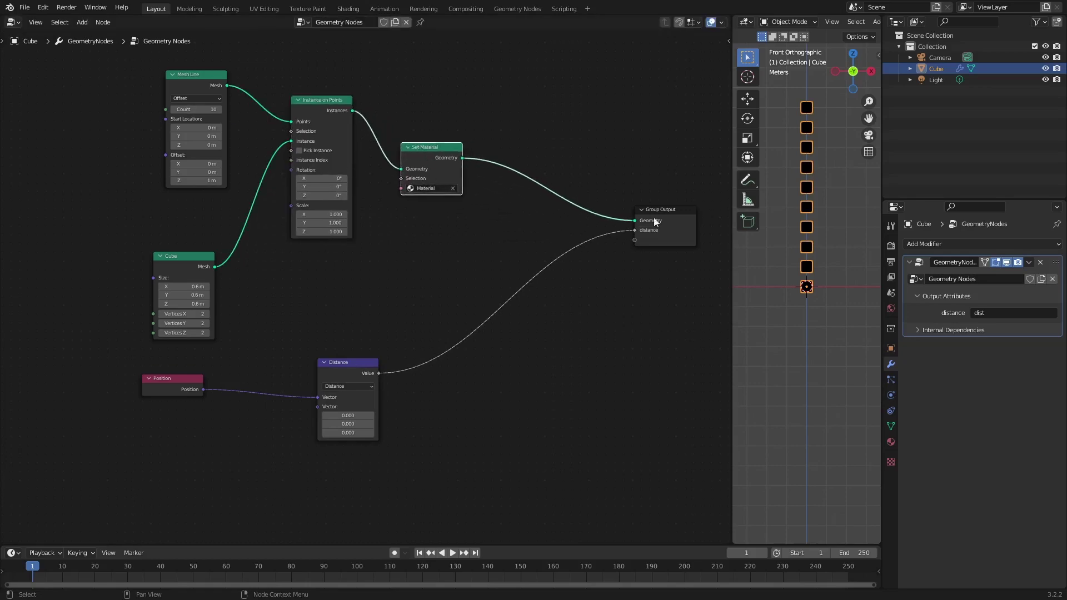
{"action": "left_click", "coordinate": [540, 219]}
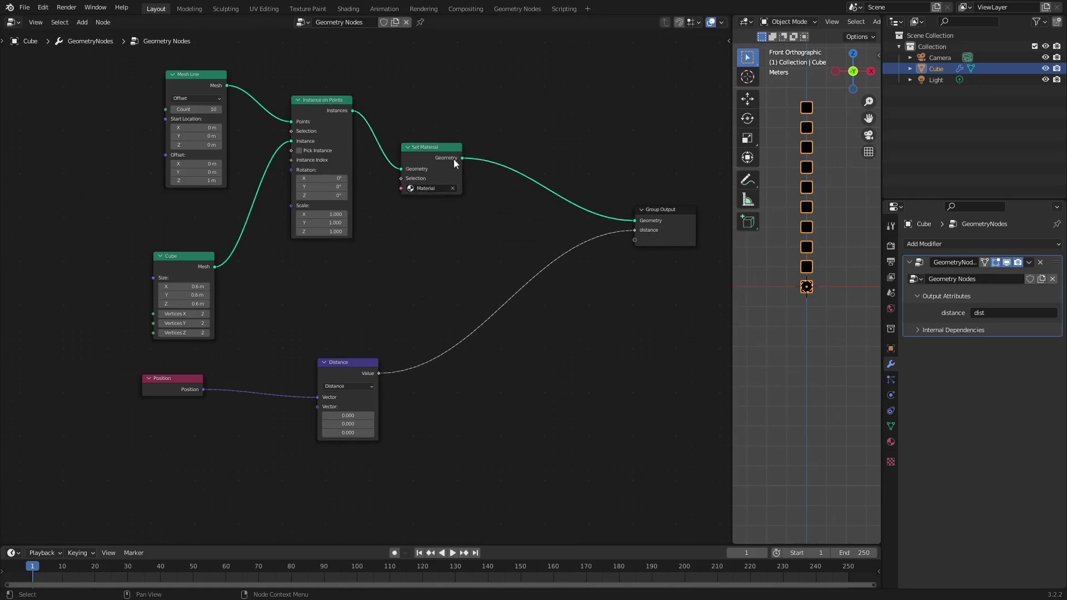
{"action": "key", "text": "shift+a"}
{"action": "type", "text": "s"}
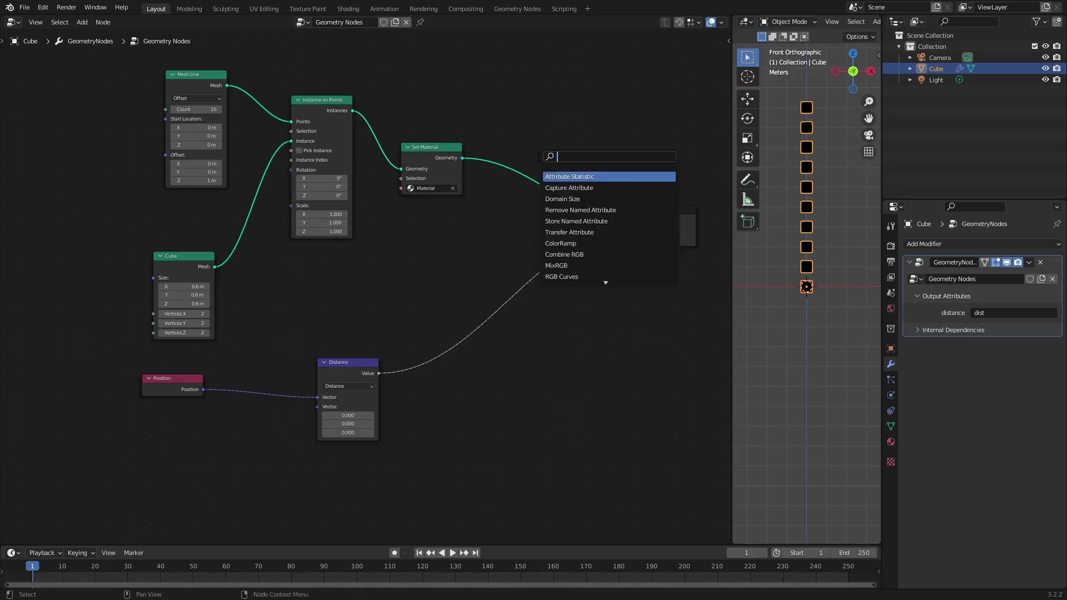
{"action": "type", "text": "real"}
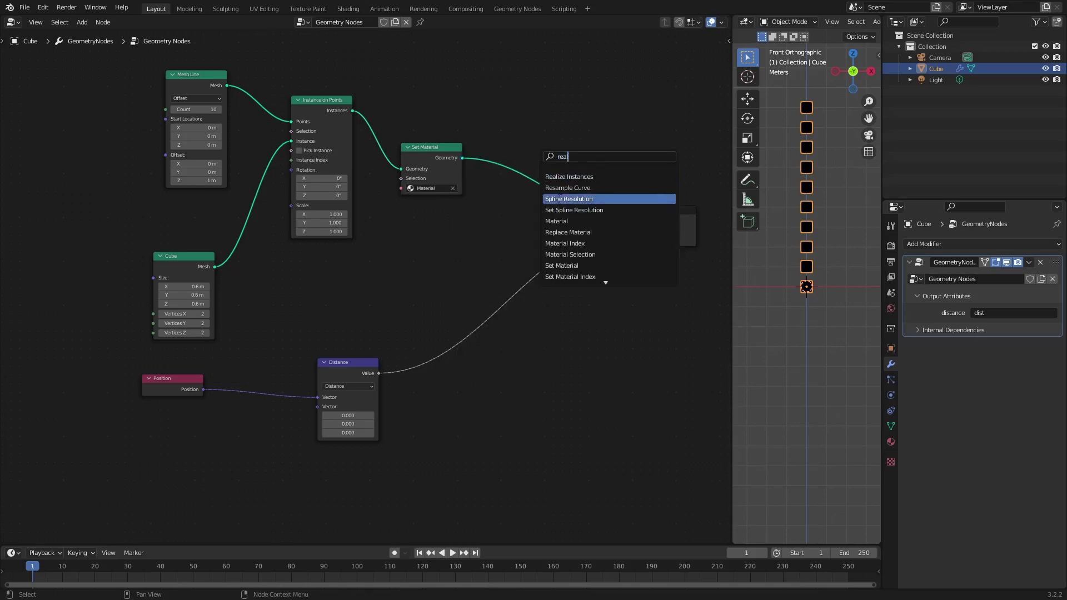
{"action": "left_click", "coordinate": [561, 177]}
{"action": "left_click", "coordinate": [537, 188]}
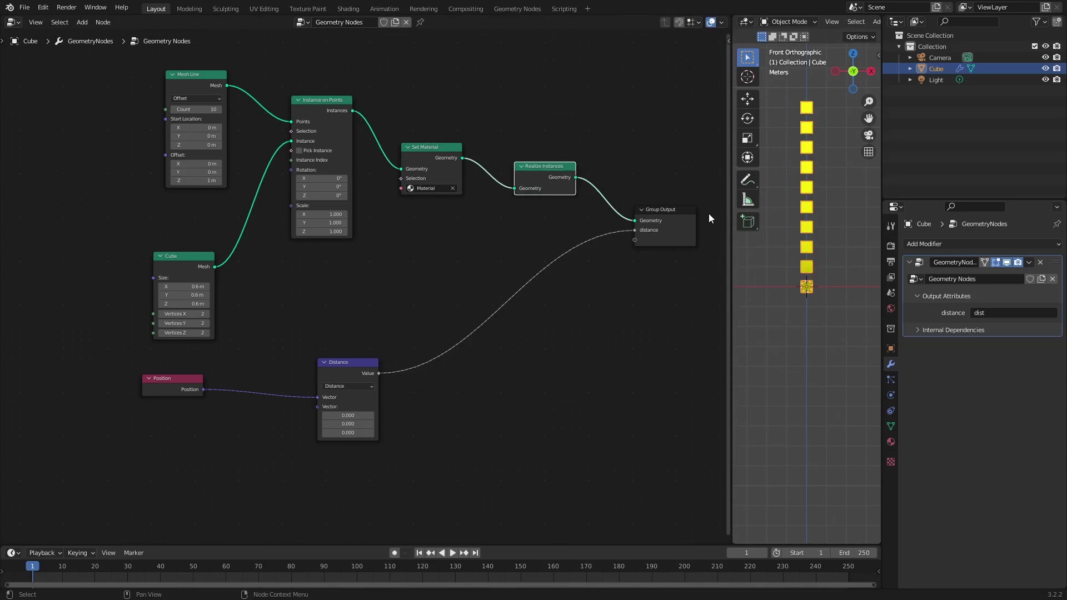
Darken the world background color to black
{"action": "left_click", "coordinate": [891, 309]}
{"action": "left_click", "coordinate": [992, 321]}
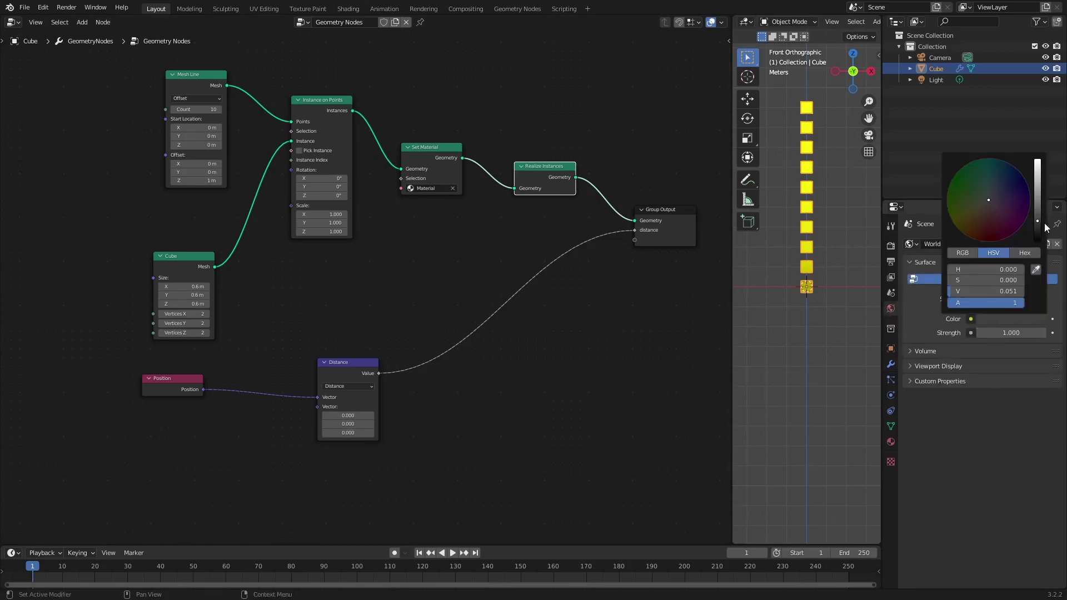
{"action": "left_click_drag", "start_coordinate": [1038, 223], "coordinate": [1039, 234]}
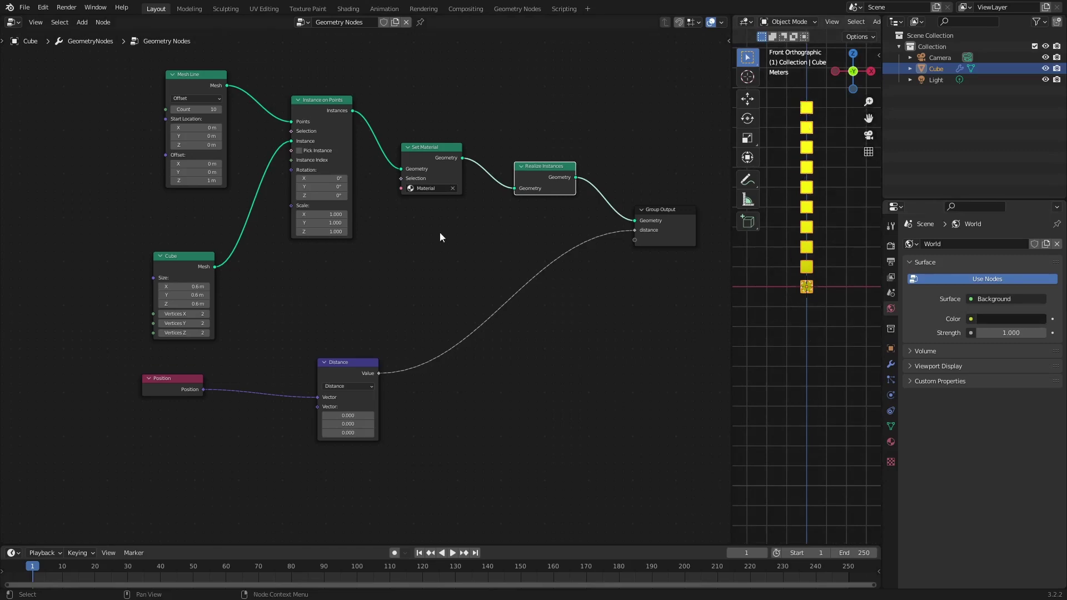
Set the Mesh Line count to 500 and move its node slightly closer to Instance on Points
{"action": "left_click", "coordinate": [199, 110]}
{"action": "type", "text": "500"}
{"action": "key", "text": "Return"}
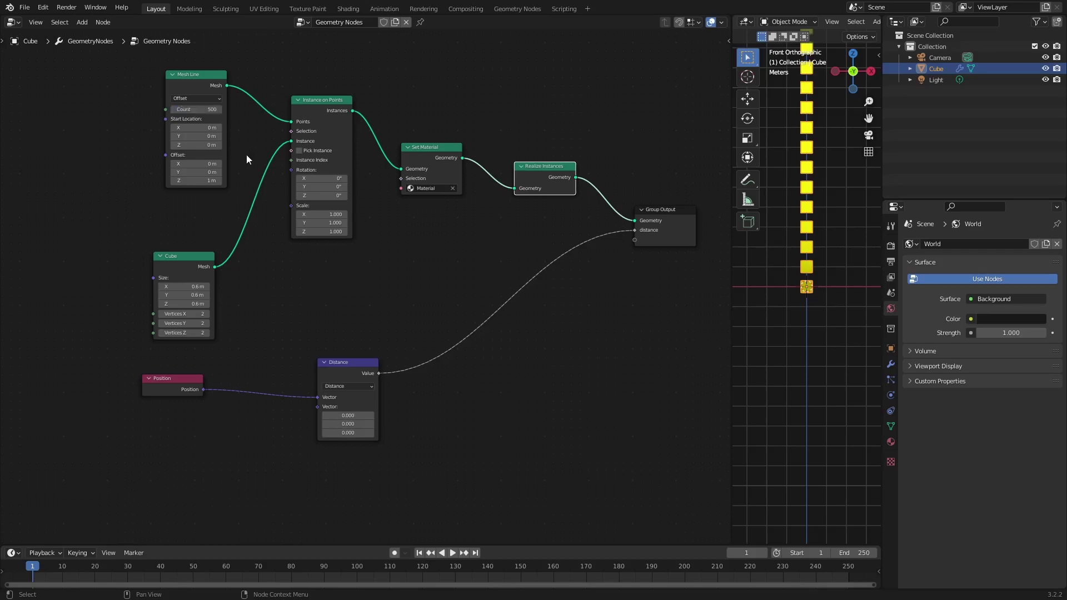
{"action": "left_click_drag", "start_coordinate": [193, 74], "coordinate": [204, 81]}
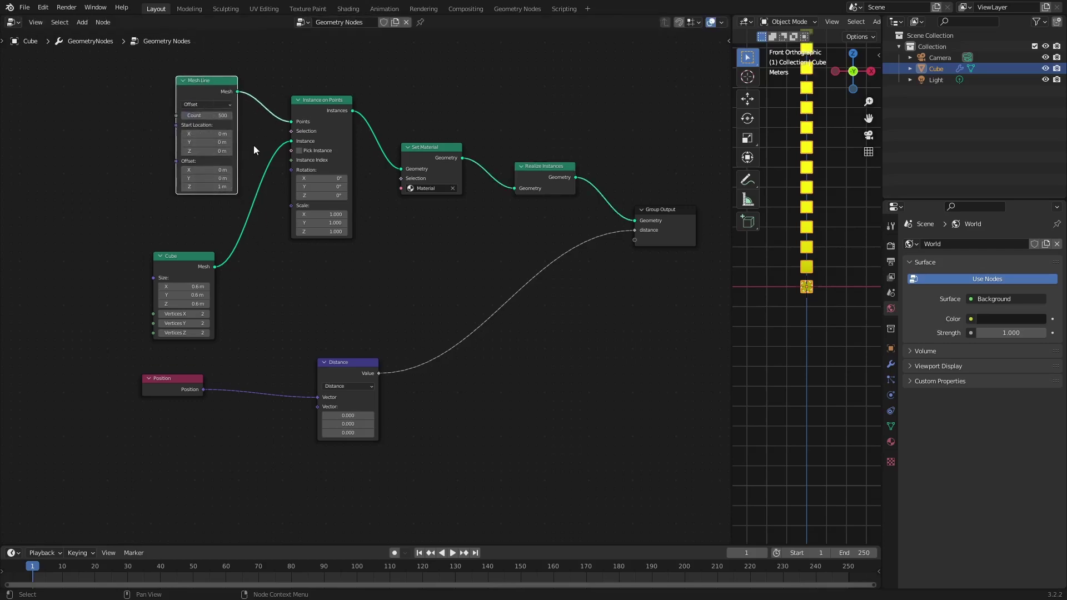
{"action": "left_click", "coordinate": [301, 101]}
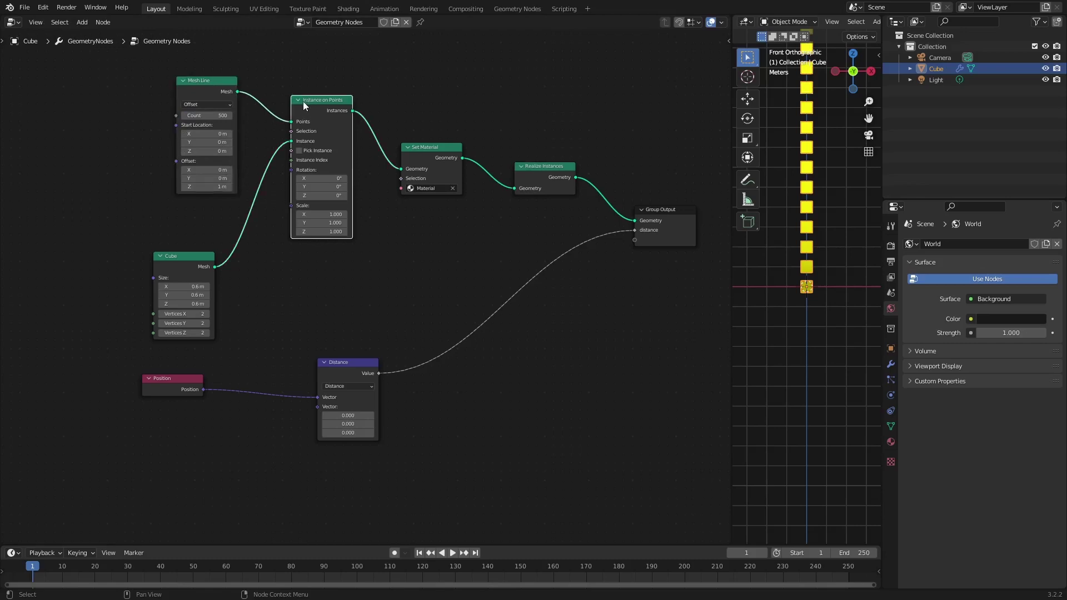
Try other Z scale values on the Instance on Points node, ending with Z set back to 1
{"action": "left_click", "coordinate": [193, 255]}
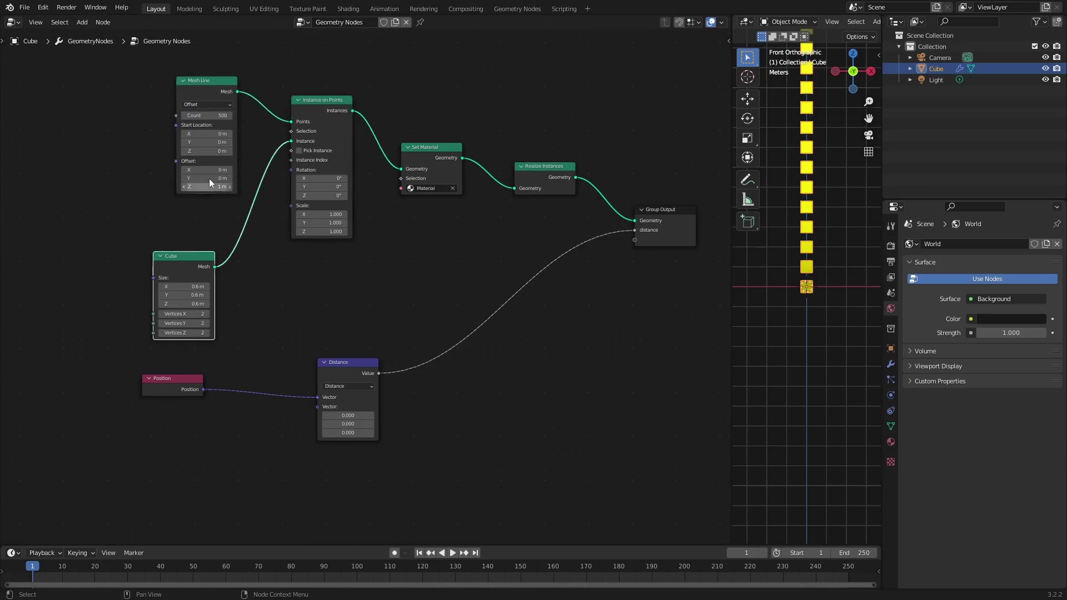
{"action": "left_click", "coordinate": [310, 232]}
{"action": "type", "text": "0.1"}
{"action": "key", "text": "Return"}
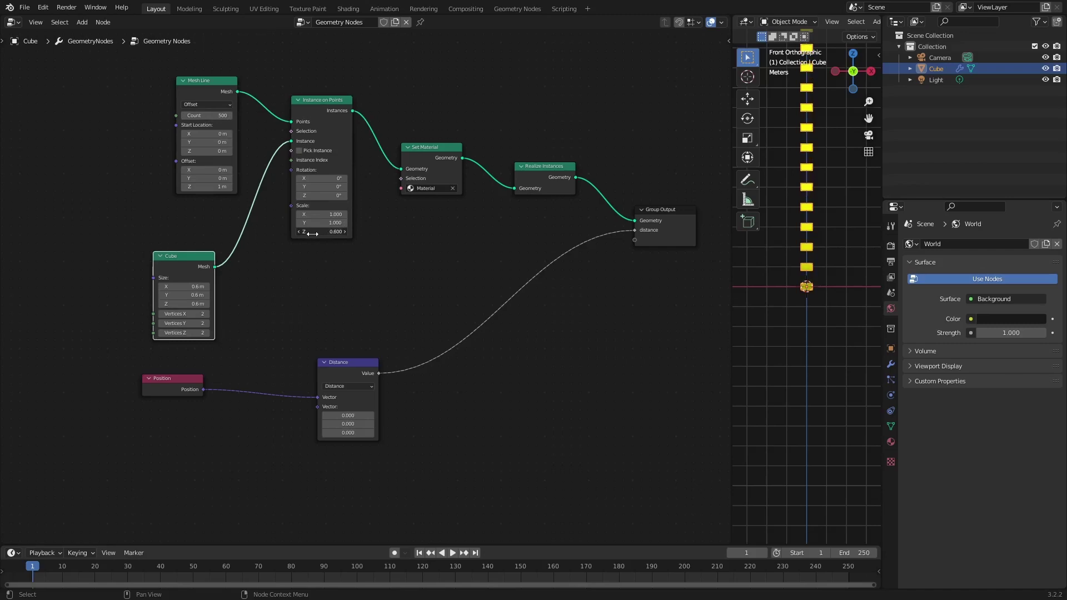
{"action": "left_click_drag", "start_coordinate": [309, 233], "coordinate": [323, 232]}
{"action": "left_click", "coordinate": [323, 231]}
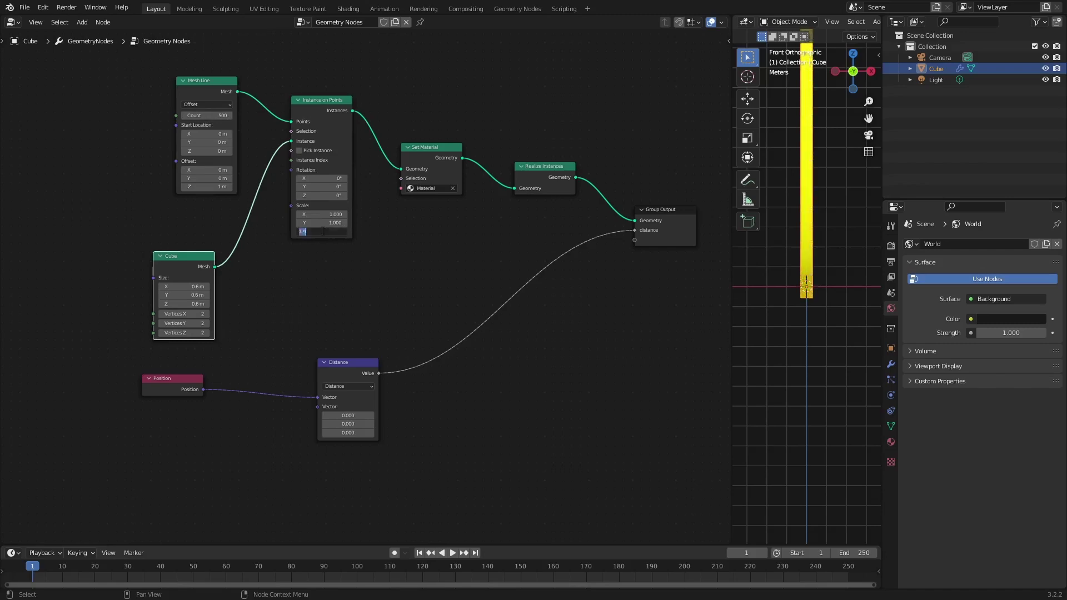
{"action": "type", "text": "1"}
{"action": "key", "text": "Return"}
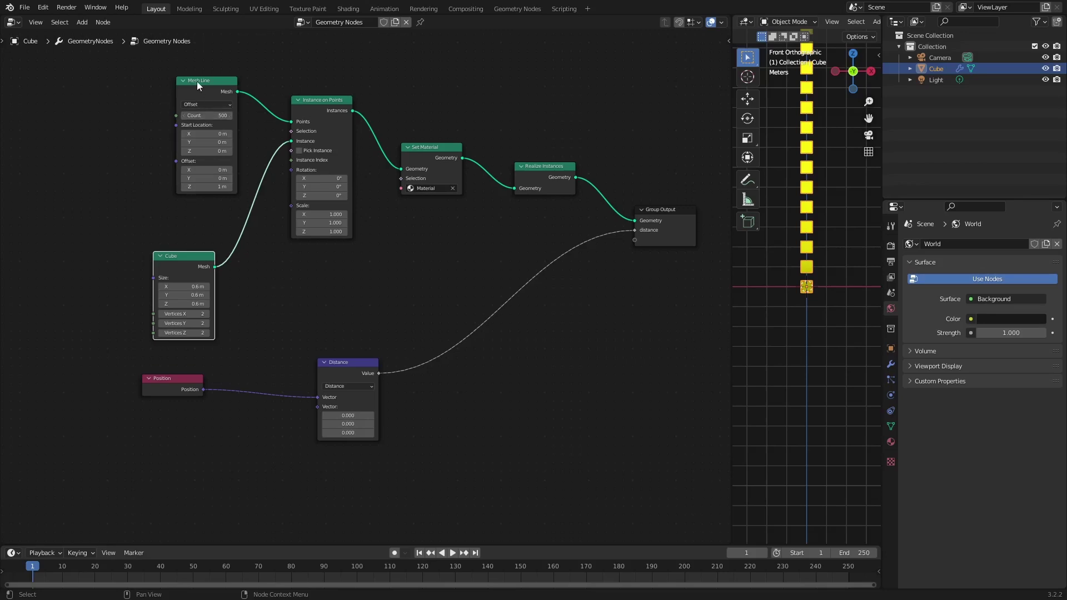
Move the Mesh Line and Cube nodes to make room and insert a Transform node between Mesh Line and Instance on Points
{"action": "left_click_drag", "start_coordinate": [197, 82], "coordinate": [188, 79]}
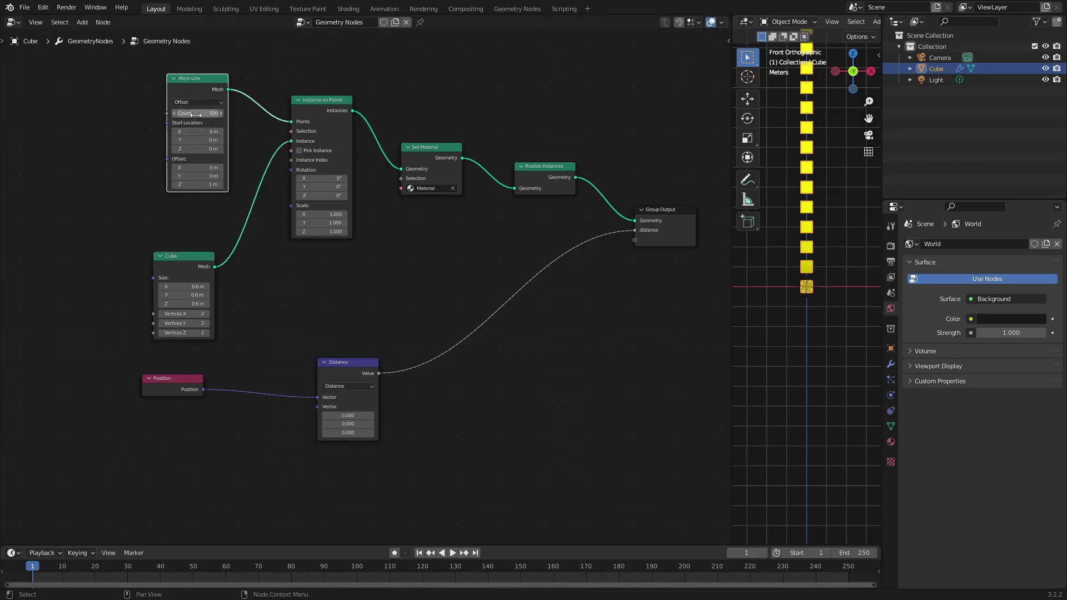
{"action": "left_click_drag", "start_coordinate": [182, 262], "coordinate": [188, 248]}
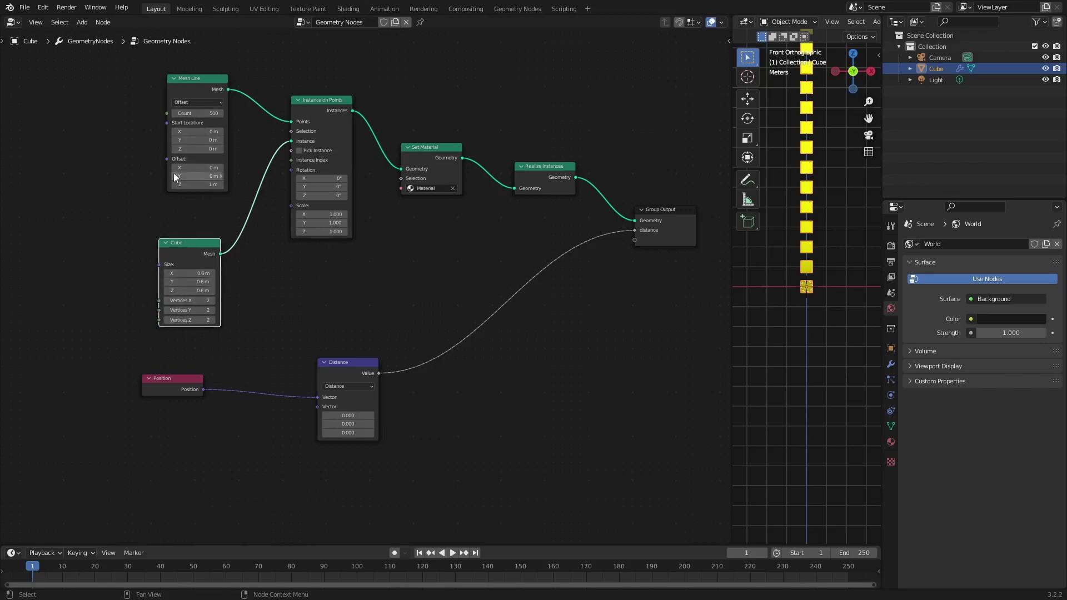
{"action": "left_click_drag", "start_coordinate": [150, 78], "coordinate": [88, 80]}
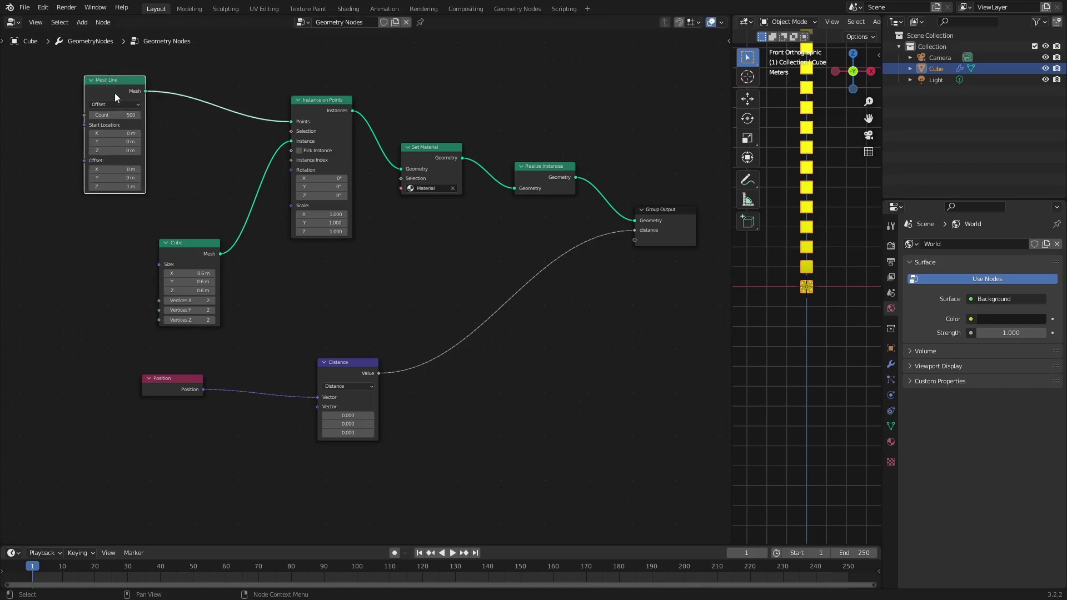
{"action": "key", "text": "shift+a"}
{"action": "left_click", "coordinate": [114, 92]}
{"action": "type", "text": "tr"}
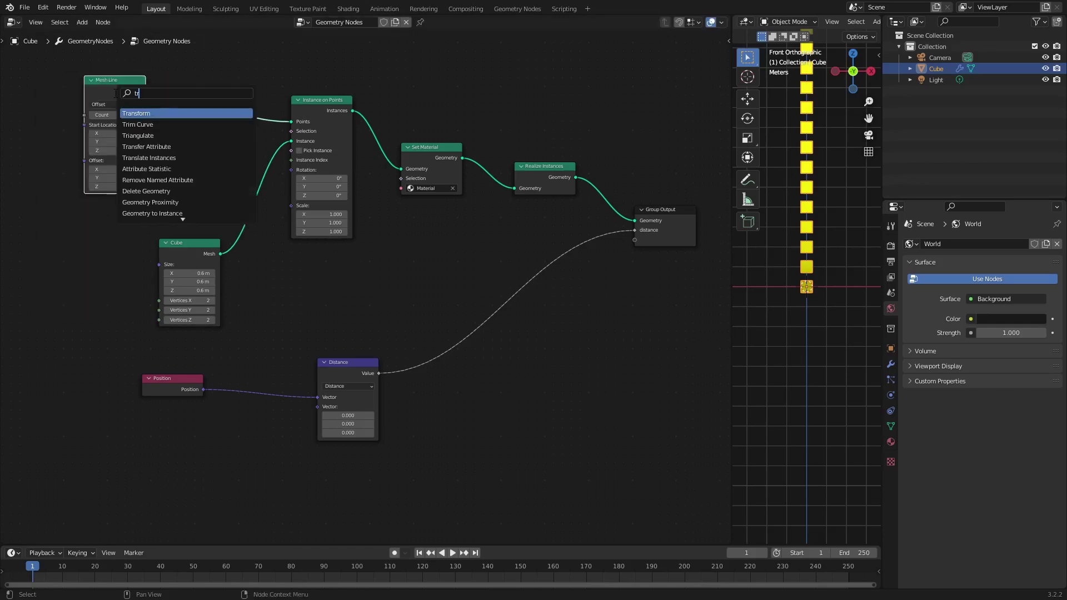
{"action": "key", "text": "Return"}
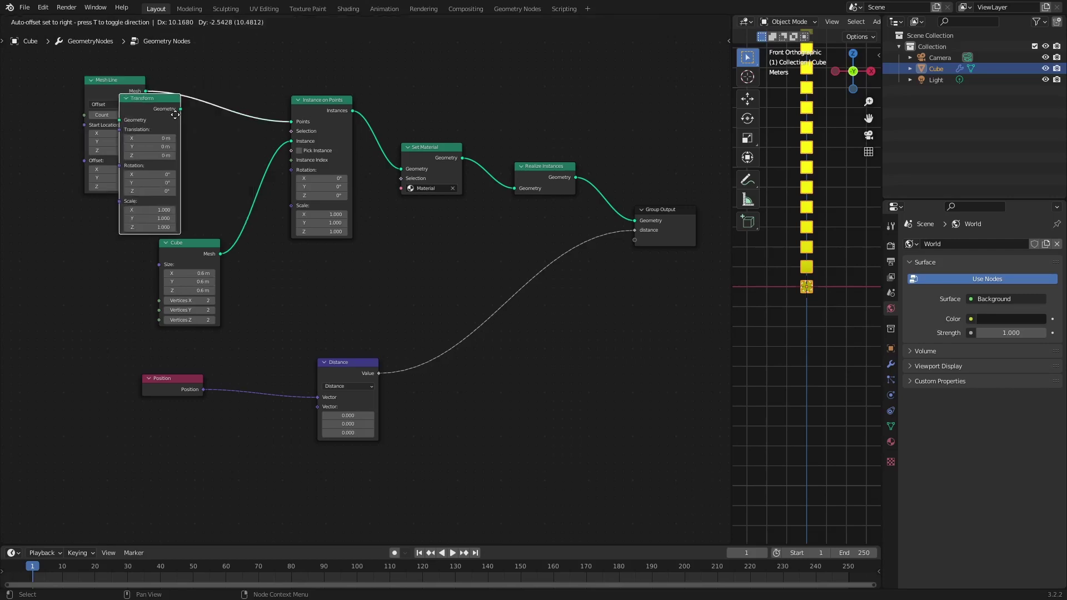
{"action": "left_click", "coordinate": [199, 60]}
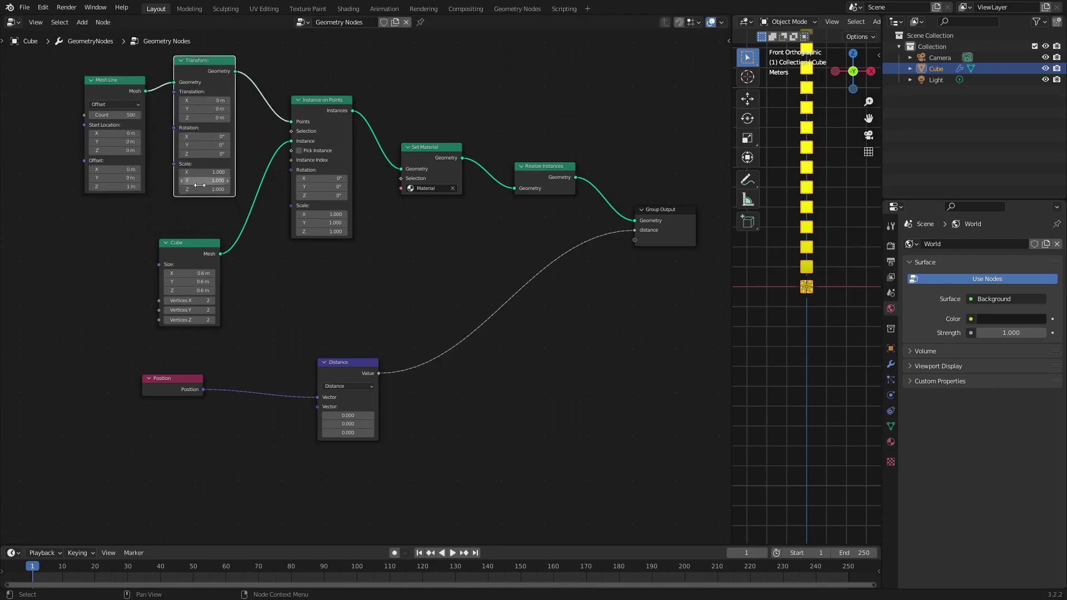
Set the Transform node's Z scale to 0.9 and move the Mesh Line node up beside it
{"action": "left_click_drag", "start_coordinate": [205, 190], "coordinate": [194, 190]}
{"action": "left_click_drag", "start_coordinate": [118, 80], "coordinate": [100, 55]}
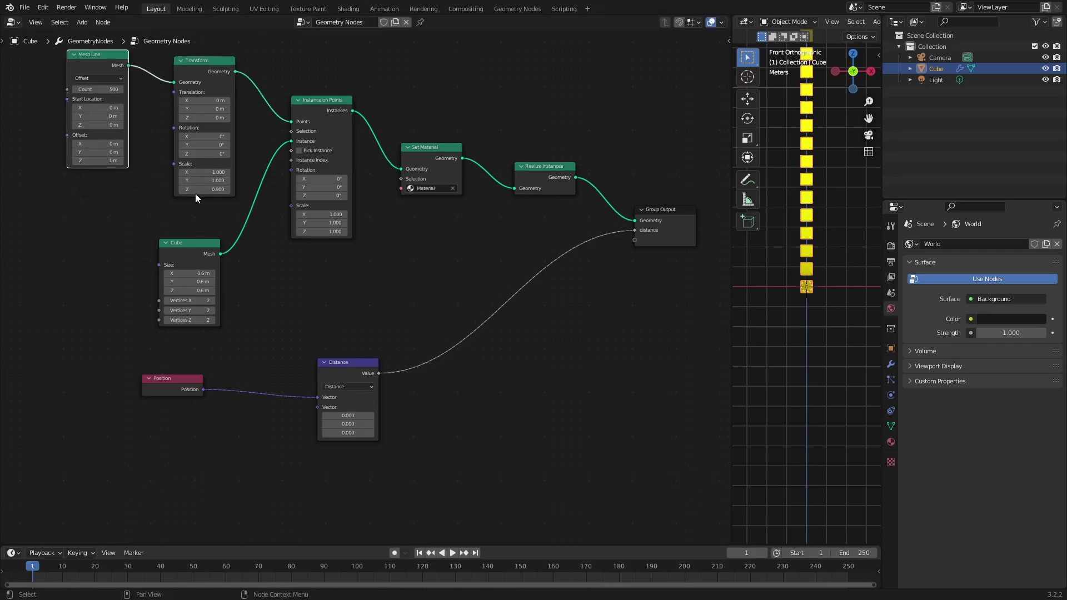
{"action": "left_click", "coordinate": [111, 229]}
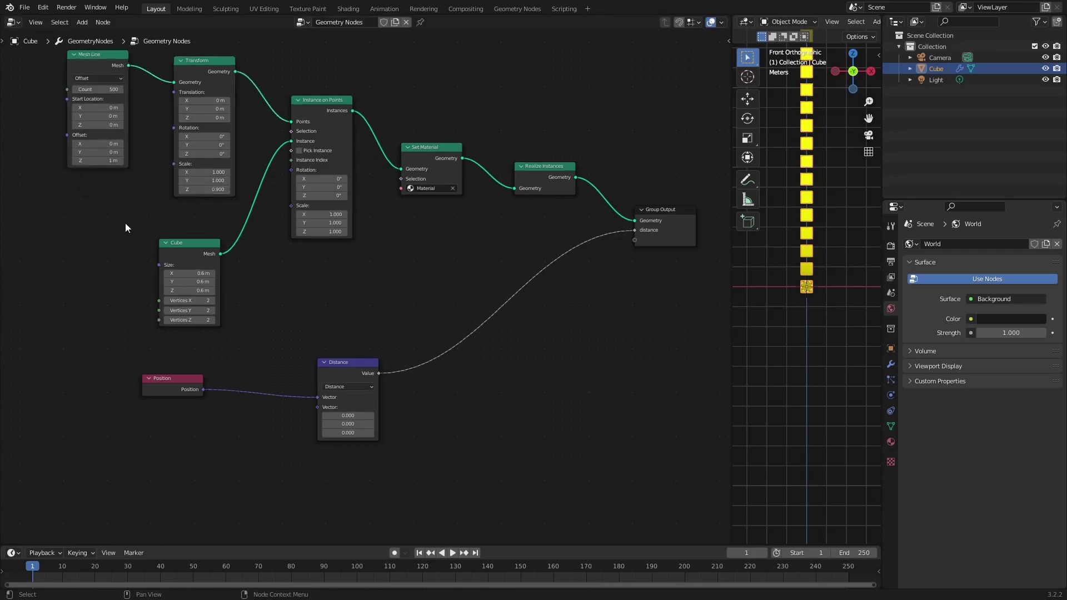
{"action": "key", "text": "shift+a"}
{"action": "left_click", "coordinate": [125, 222]}
{"action": "type", "text": "mat"}
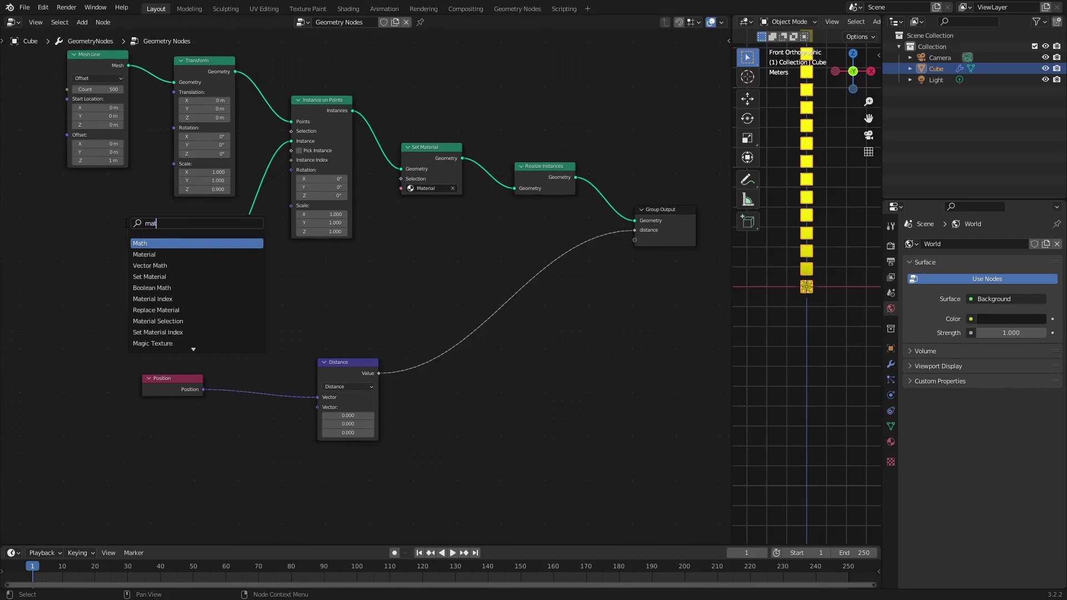
{"action": "type", "text": "h"}
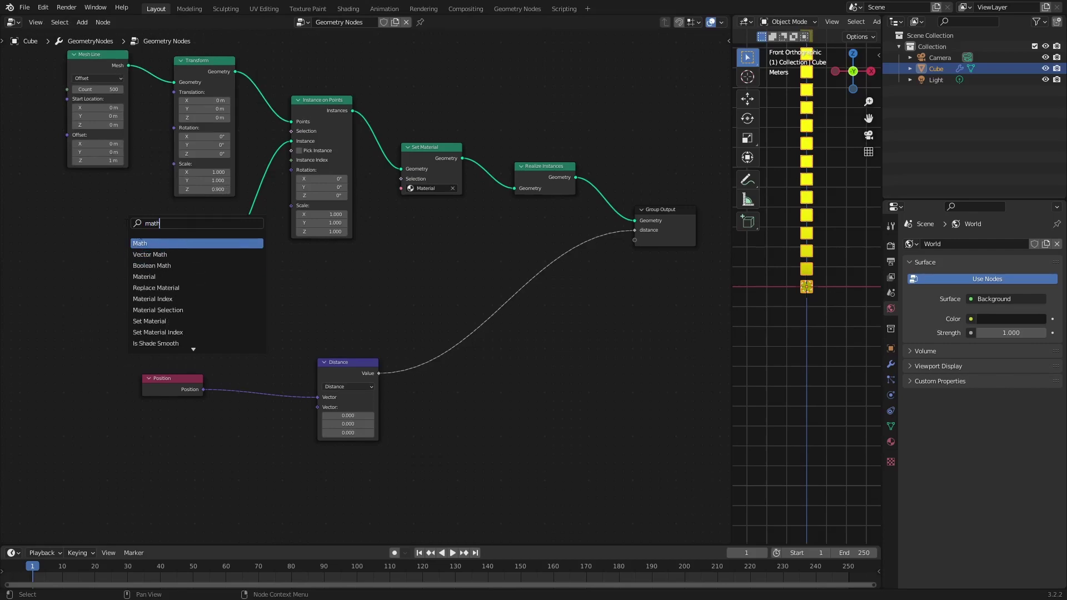
{"action": "left_click", "coordinate": [140, 243]}
Add a Math node below Mesh Line and connect its Value output to the Transform node's Scale
{"action": "key", "text": "shift+a"}
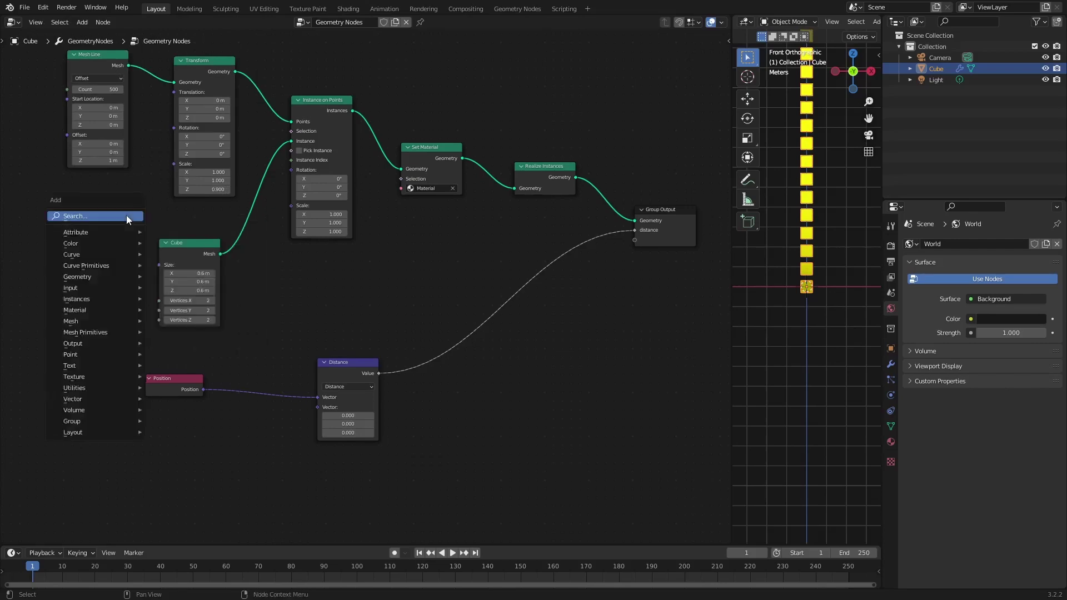
{"action": "left_click", "coordinate": [127, 216]}
{"action": "type", "text": "math"}
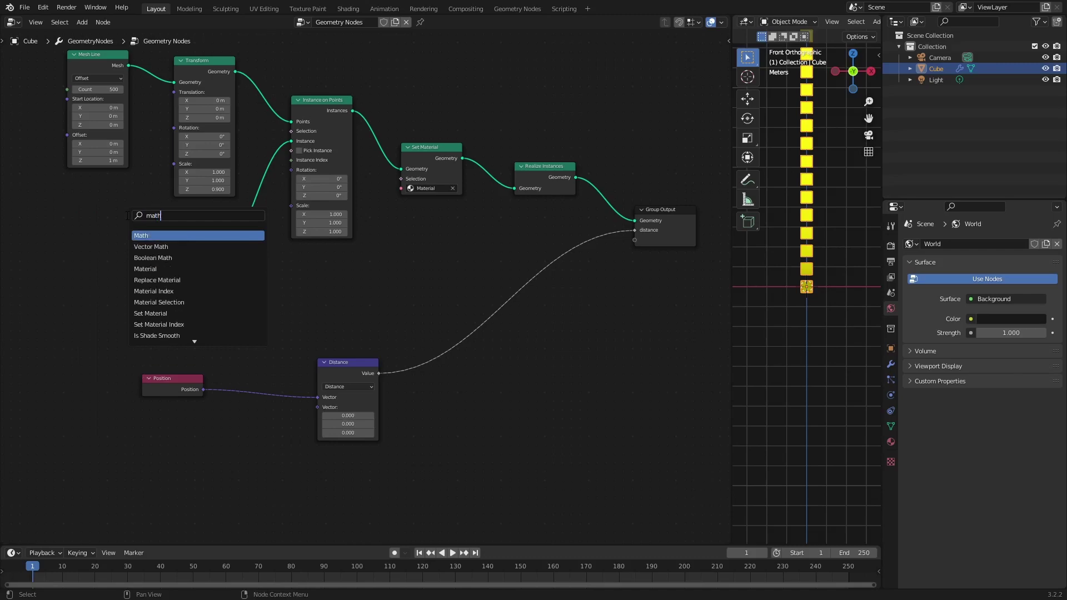
{"action": "key", "text": "Return"}
{"action": "left_click", "coordinate": [59, 196]}
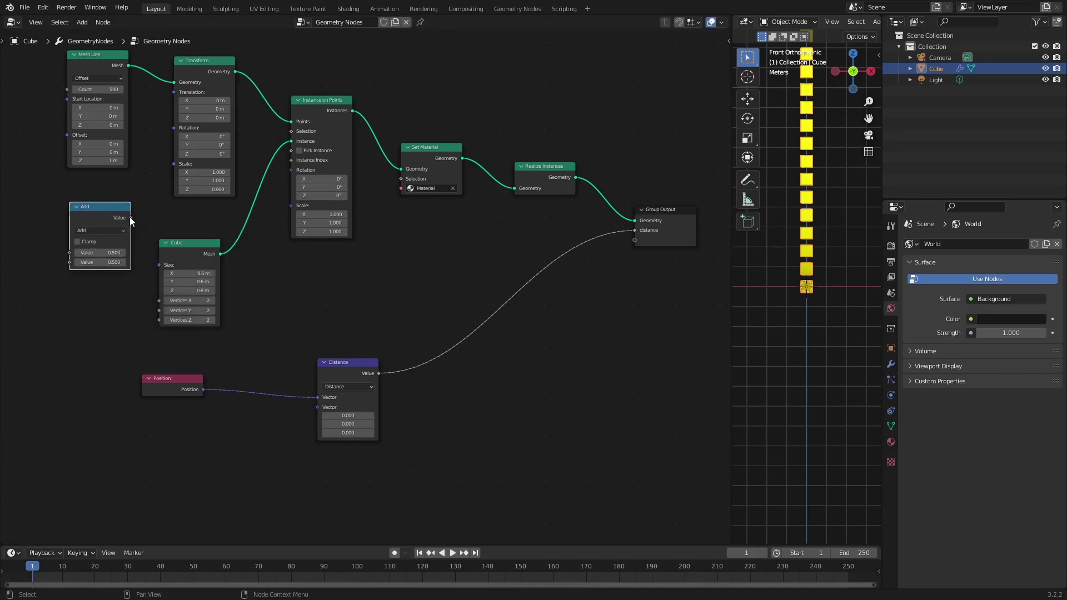
{"action": "left_click_drag", "start_coordinate": [130, 218], "coordinate": [141, 205]}
{"action": "left_click_drag", "start_coordinate": [168, 167], "coordinate": [173, 164]}
{"action": "left_click_drag", "start_coordinate": [109, 210], "coordinate": [98, 193]}
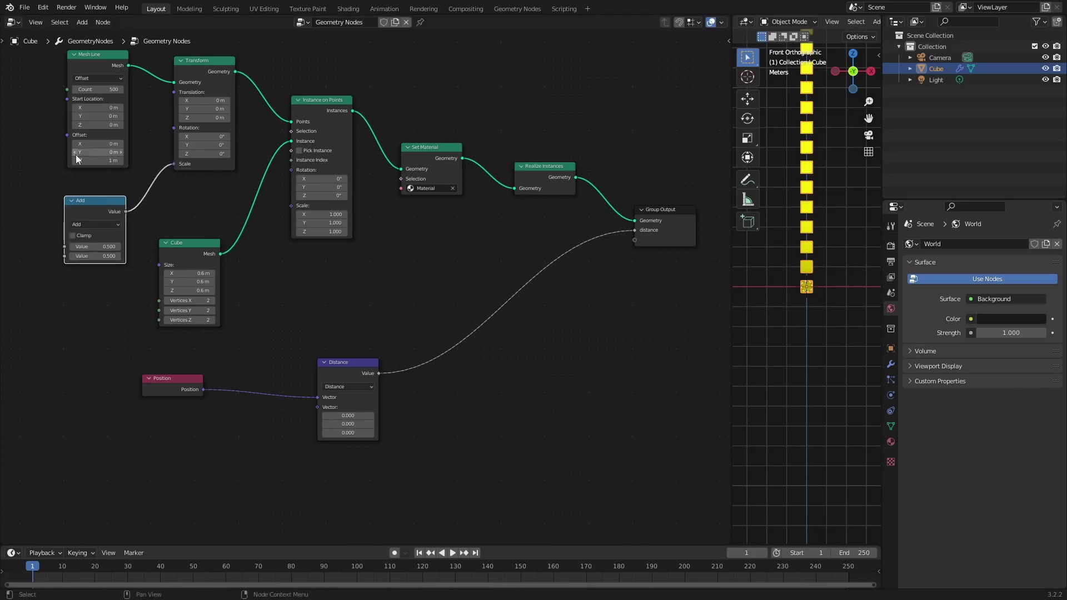
Switch the Math node's operation to Divide and raise its second value to about 29.8
{"action": "left_click", "coordinate": [89, 225]}
{"action": "left_click", "coordinate": [109, 277]}
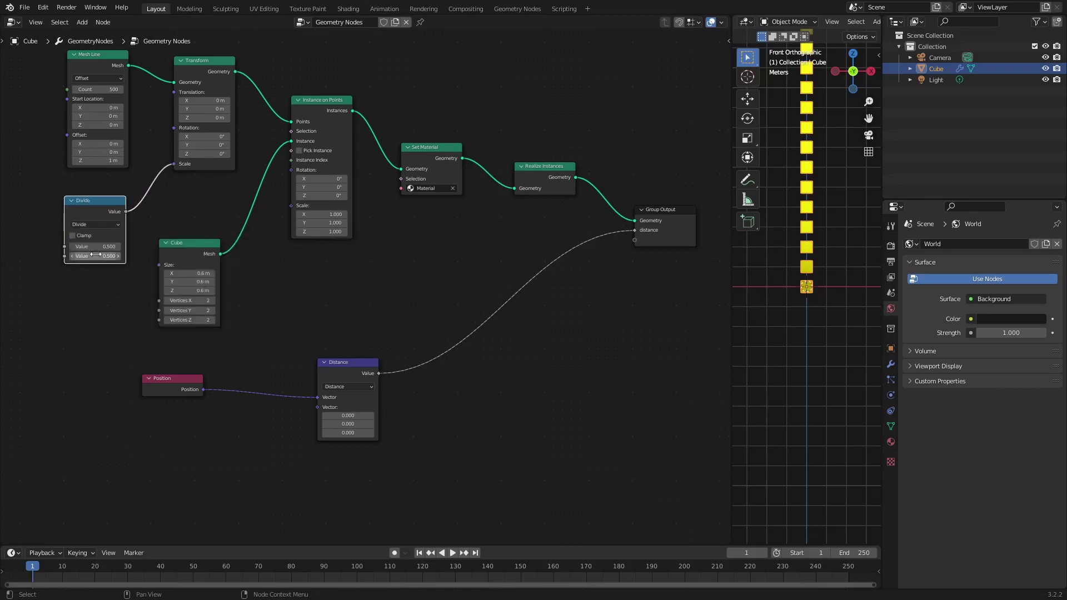
{"action": "left_click_drag", "start_coordinate": [95, 254], "coordinate": [264, 289]}
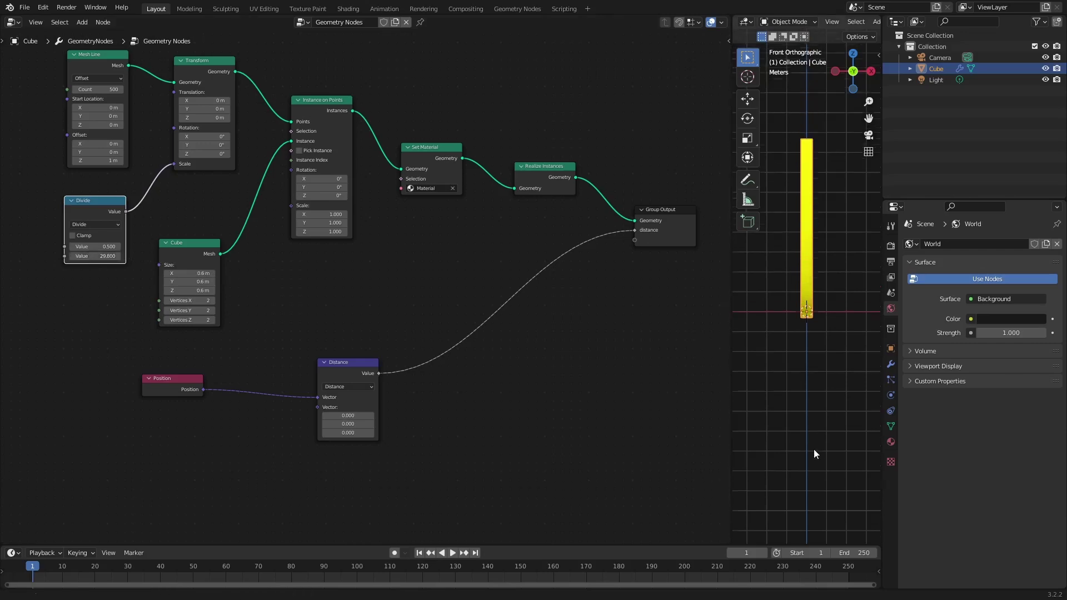
Lower the Divide node's second value to about 11.5 and set the Mesh Line count to 1000
{"action": "middle_click_drag", "start_coordinate": [814, 449], "coordinate": [820, 576], "text": "shift"}
{"action": "middle_click_drag", "start_coordinate": [793, 385], "coordinate": [793, 466], "text": "shift"}
{"action": "left_click_drag", "start_coordinate": [103, 256], "coordinate": [82, 250]}
{"action": "left_click", "coordinate": [110, 90]}
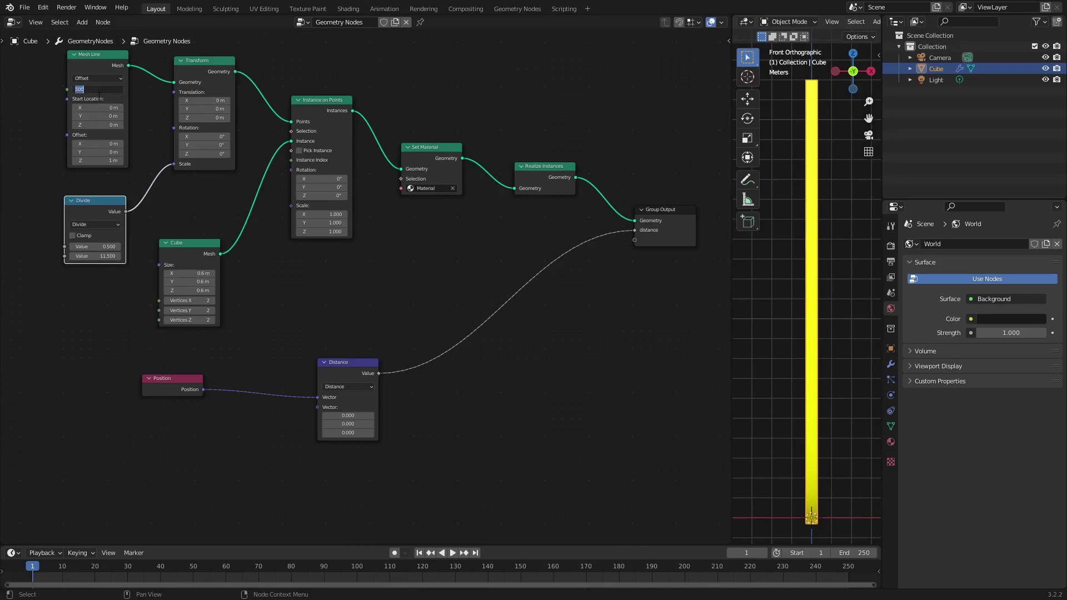
{"action": "key", "text": "Return"}
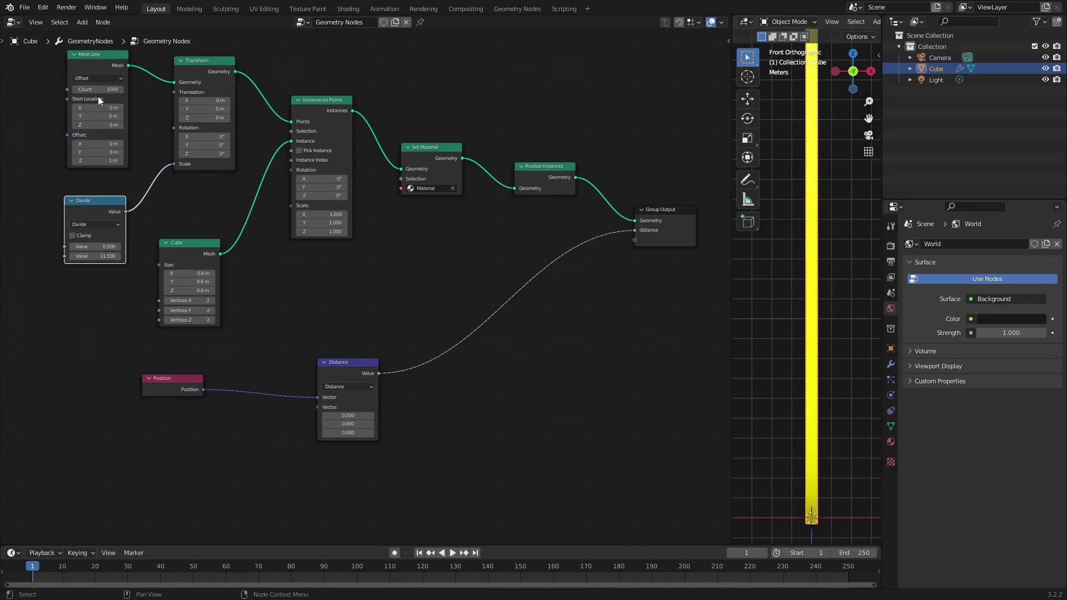
Save the project as save.blend in the TRW folder
{"action": "left_click", "coordinate": [25, 8]}
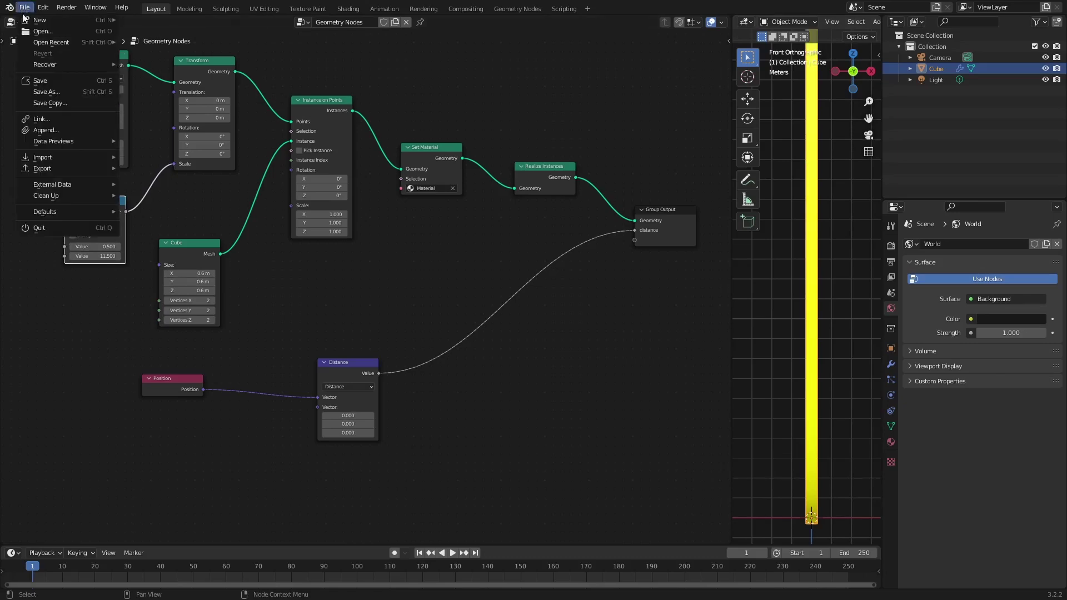
{"action": "left_click", "coordinate": [40, 91]}
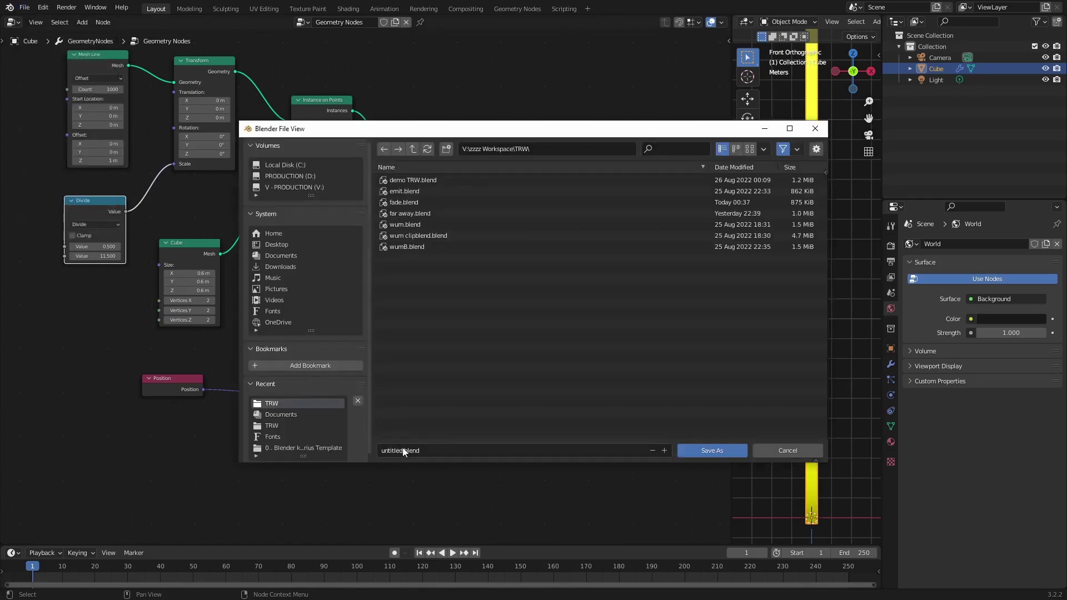
{"action": "left_click", "coordinate": [404, 451]}
{"action": "type", "text": "sav"}
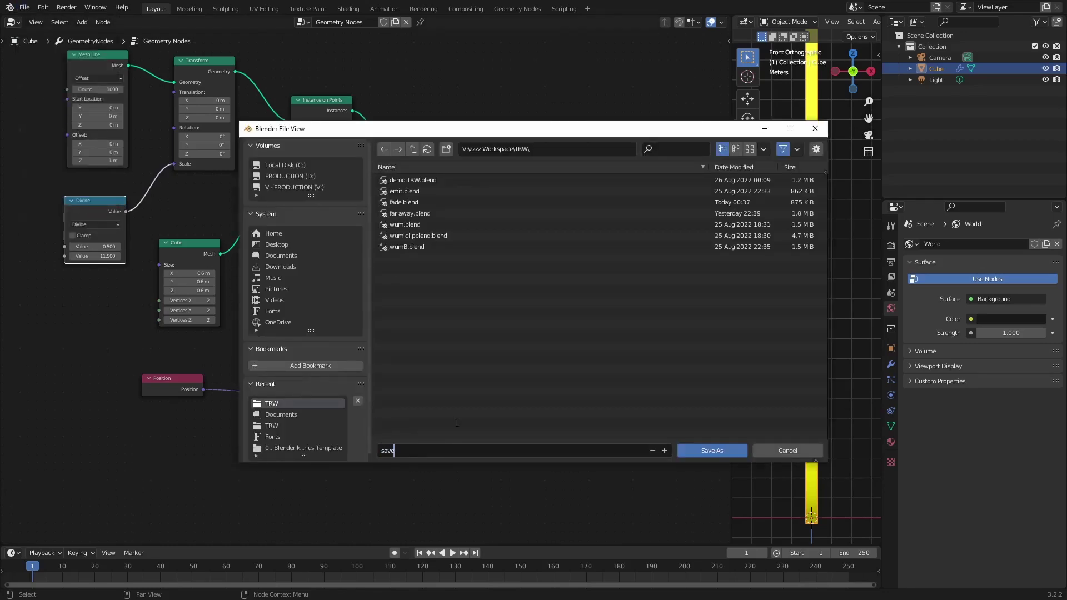
{"action": "left_click", "coordinate": [723, 451]}
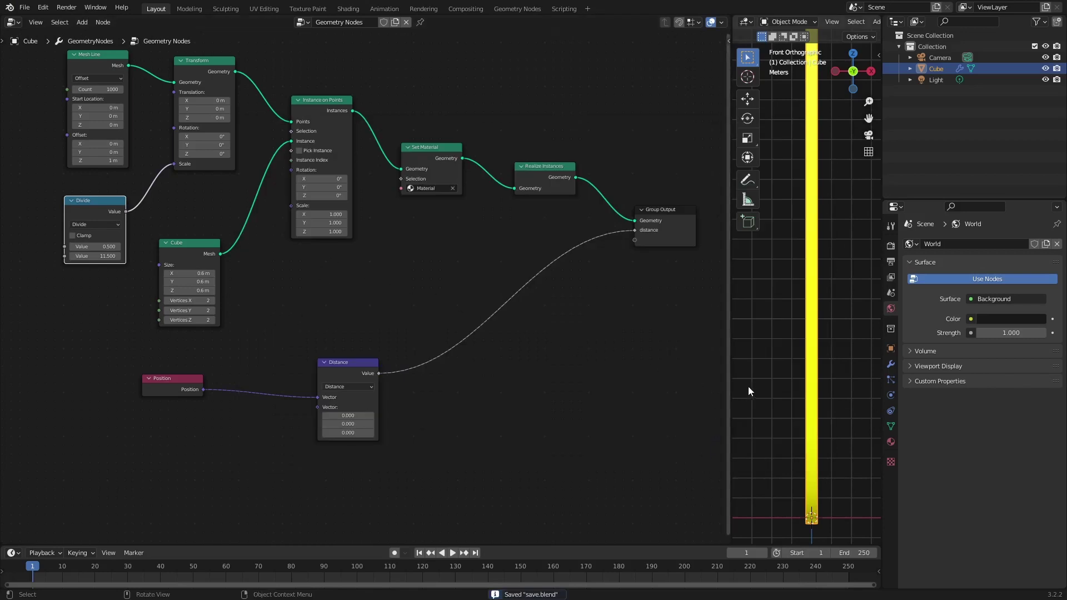
Raise the Divide node's second value to about 21.2 so the whole cube column fits the front view
{"action": "middle_click_drag", "start_coordinate": [758, 385], "coordinate": [762, 419], "text": "ctrl"}
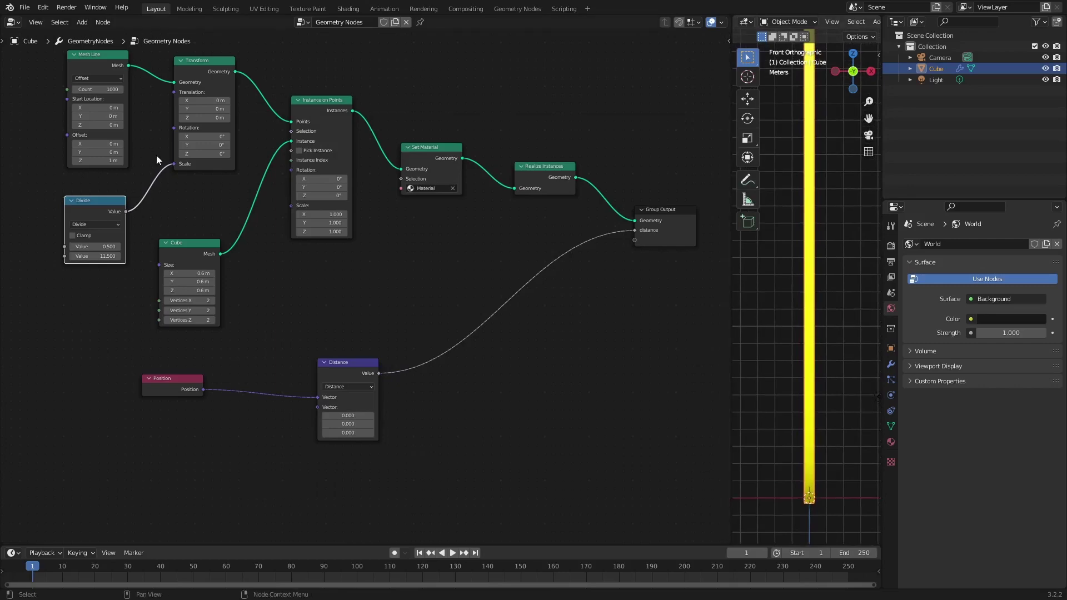
{"action": "left_click_drag", "start_coordinate": [92, 257], "coordinate": [154, 265]}
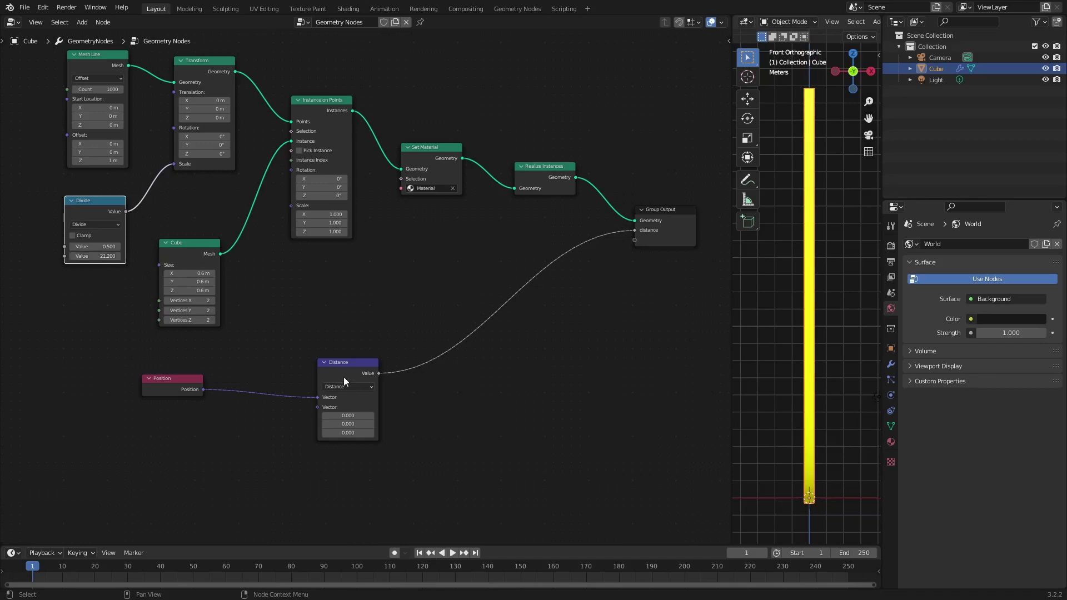
Shift the Position and Distance nodes aside and insert a Map Range node between Distance and the Group Output's distance input
{"action": "left_click_drag", "start_coordinate": [344, 378], "coordinate": [316, 374]}
{"action": "left_click_drag", "start_coordinate": [186, 380], "coordinate": [178, 373]}
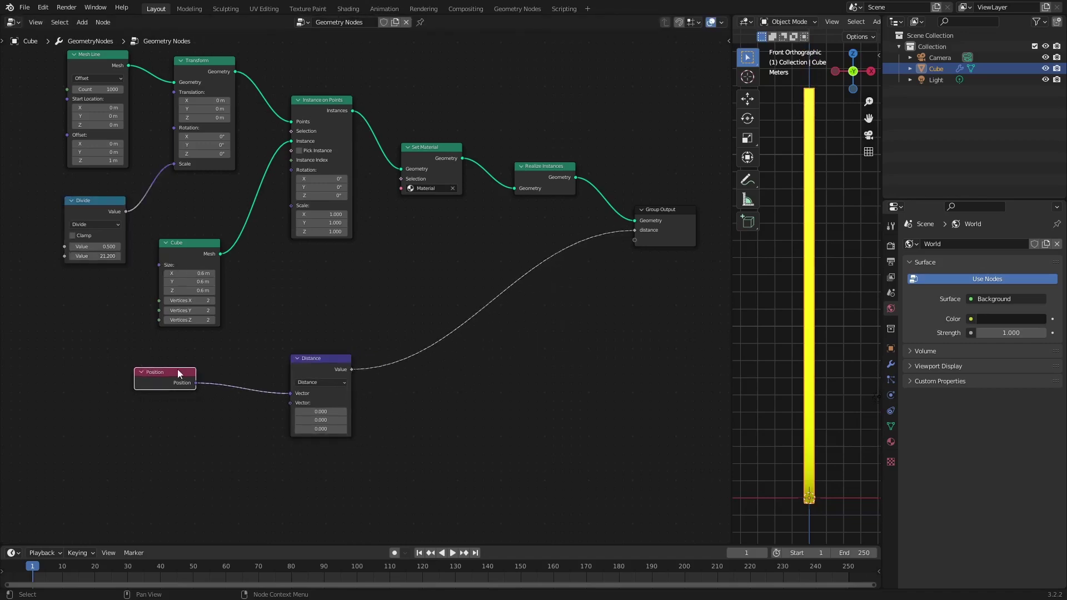
{"action": "left_click_drag", "start_coordinate": [296, 364], "coordinate": [267, 369]}
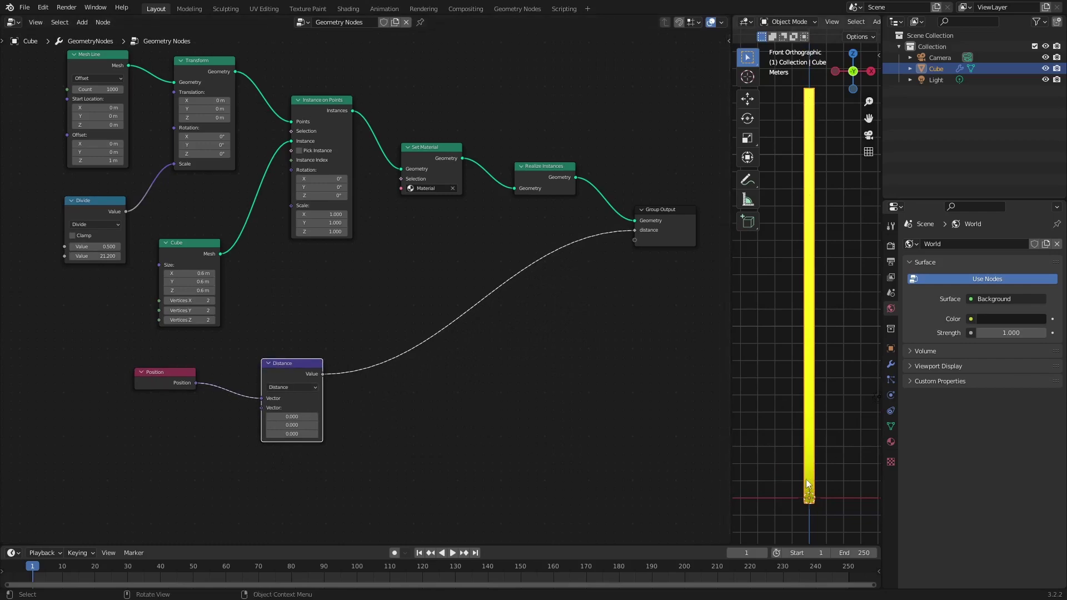
{"action": "left_click_drag", "start_coordinate": [309, 365], "coordinate": [297, 361]}
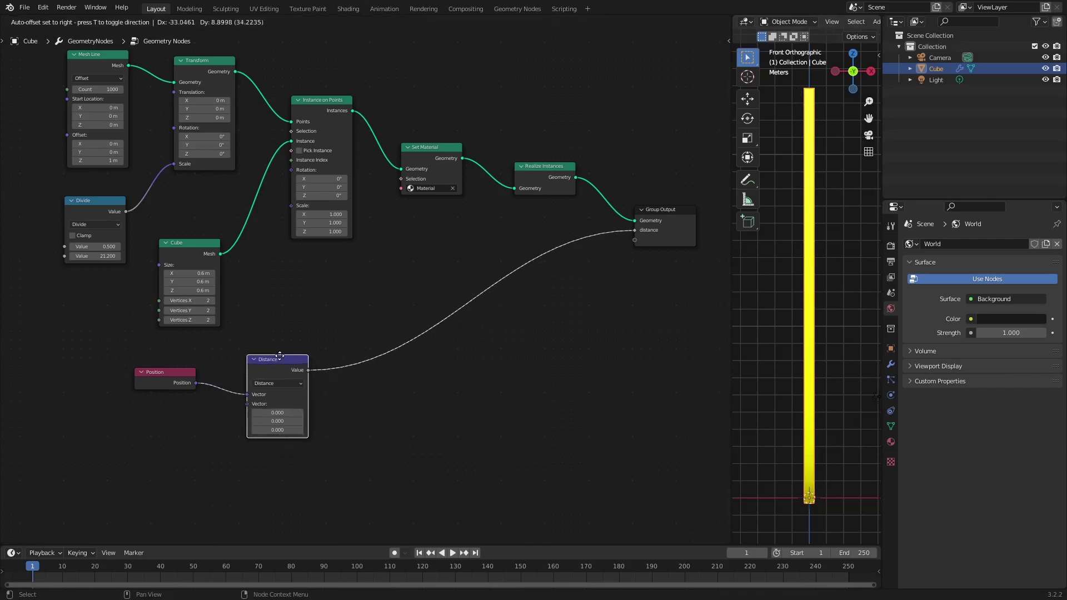
{"action": "left_click", "coordinate": [382, 397]}
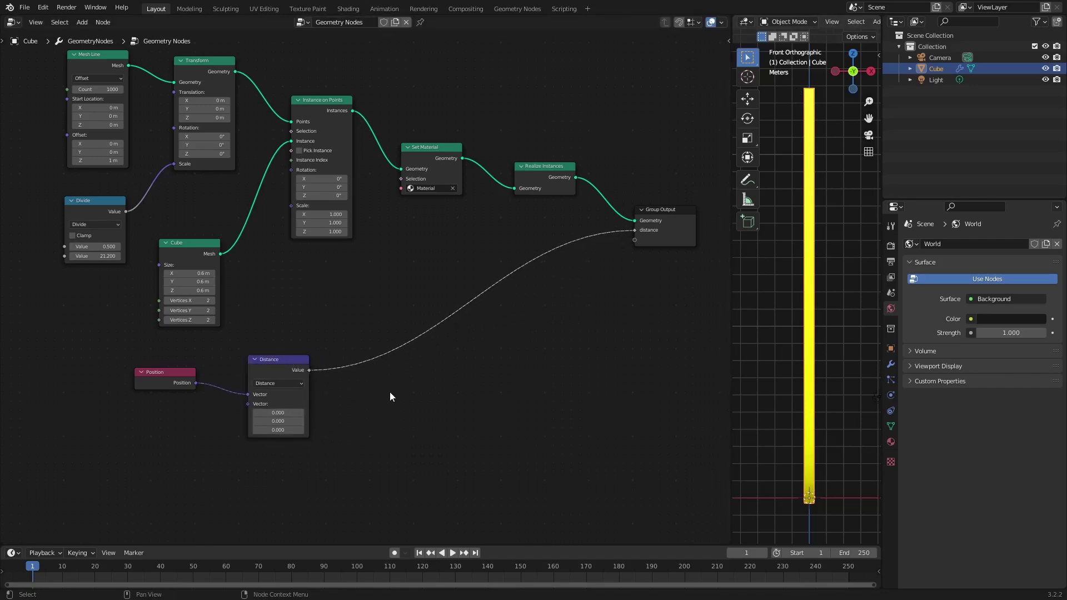
{"action": "key", "text": "shift+a"}
{"action": "key", "text": "s"}
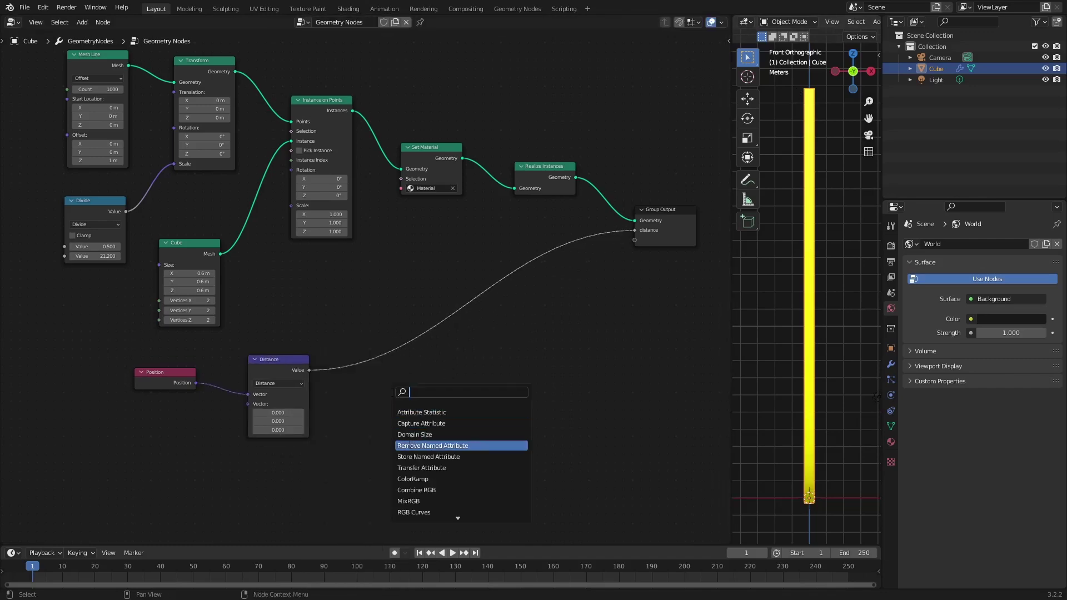
{"action": "type", "text": "map"}
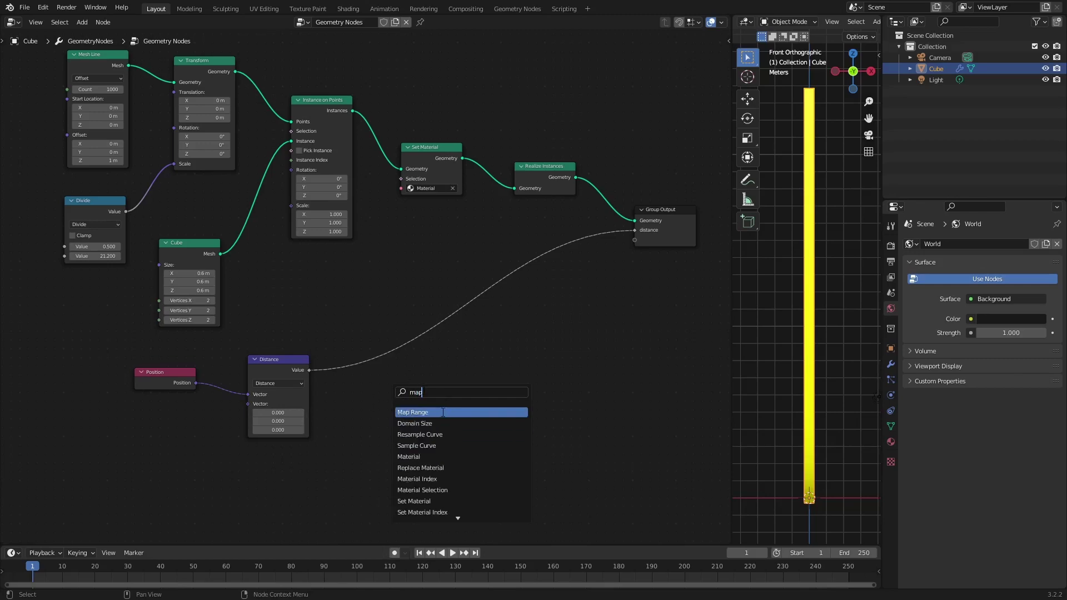
{"action": "left_click", "coordinate": [443, 412]}
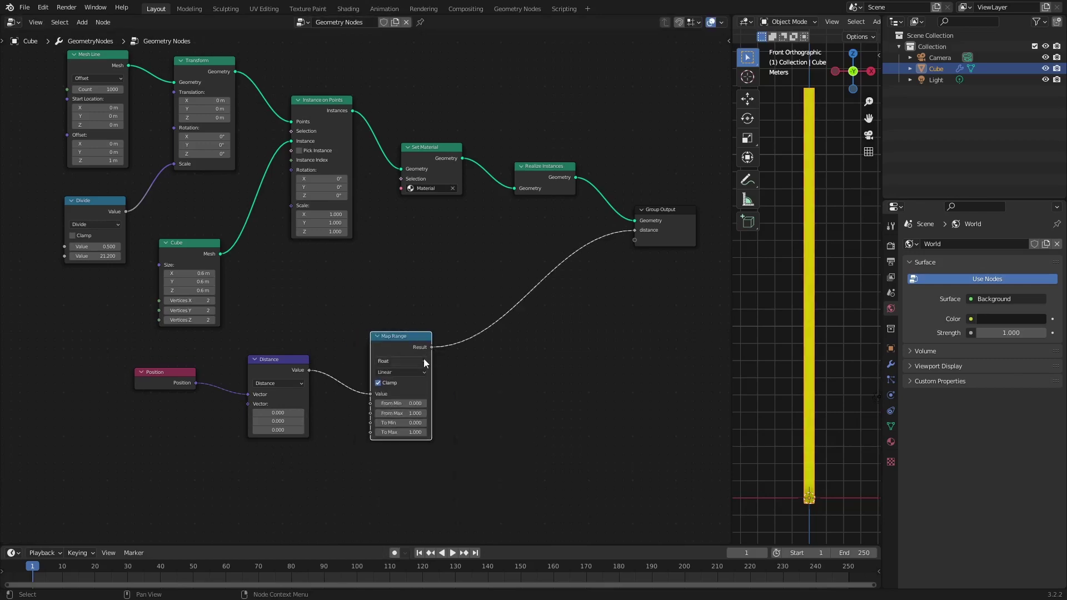
{"action": "left_click", "coordinate": [426, 344]}
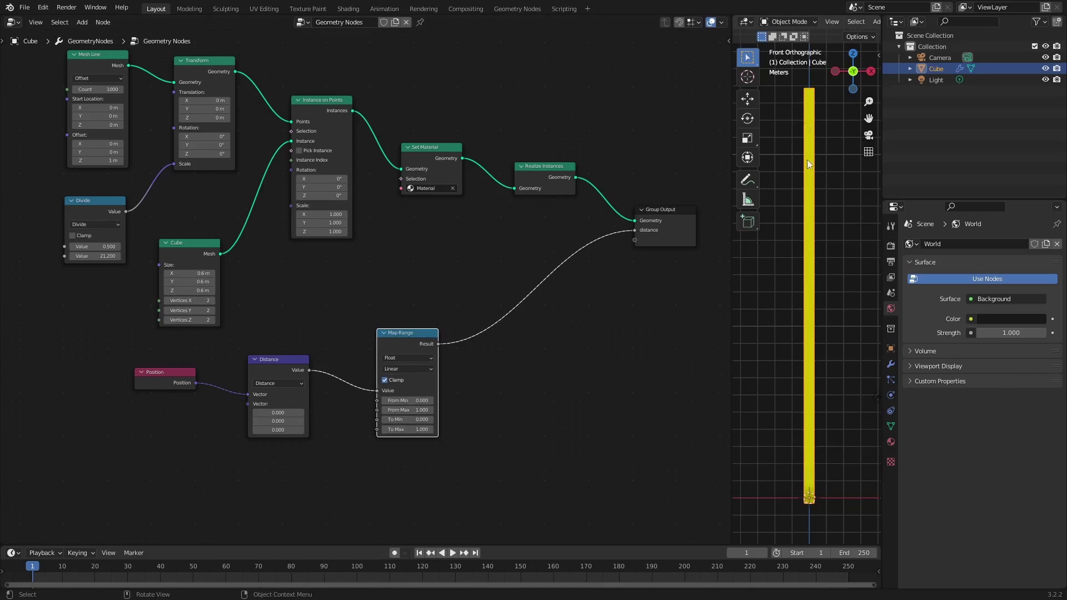
{"action": "left_click", "coordinate": [747, 180]}
{"action": "left_click_drag", "start_coordinate": [800, 498], "coordinate": [797, 92]}
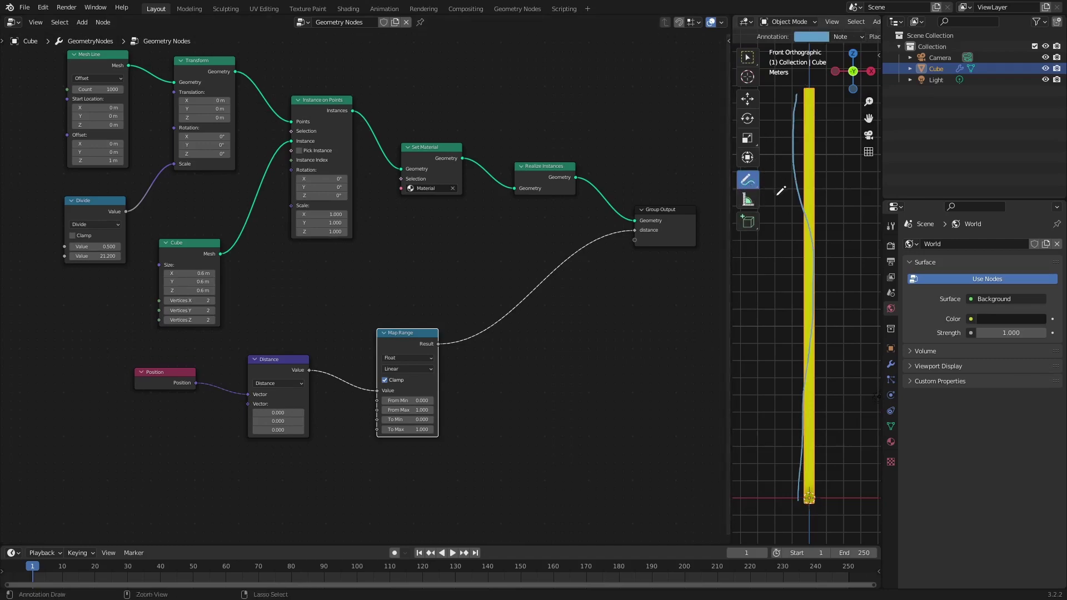
{"action": "key", "text": "ctrl+z"}
Measure the cube column's height in the front view with the Measure tool and delete the ruler
{"action": "left_click", "coordinate": [748, 199]}
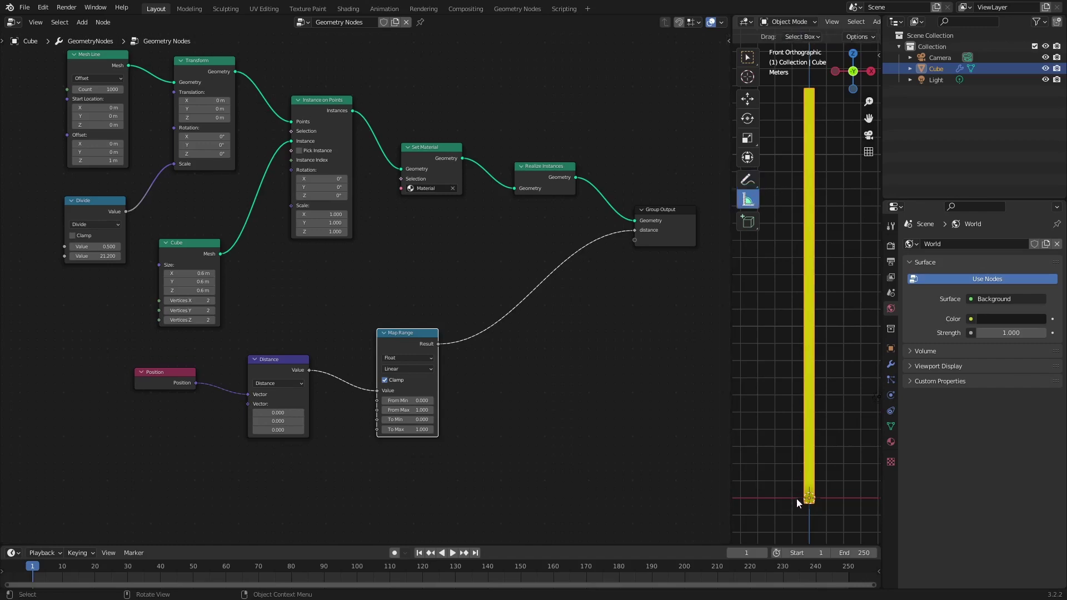
{"action": "left_click_drag", "start_coordinate": [796, 499], "coordinate": [723, 396]}
{"action": "left_click_drag", "start_coordinate": [798, 500], "coordinate": [794, 500]}
{"action": "key", "text": "Delete"}
Nudge the Distance and Map Range nodes and set the Map Range's From Max to 24
{"action": "left_click_drag", "start_coordinate": [388, 335], "coordinate": [385, 332]}
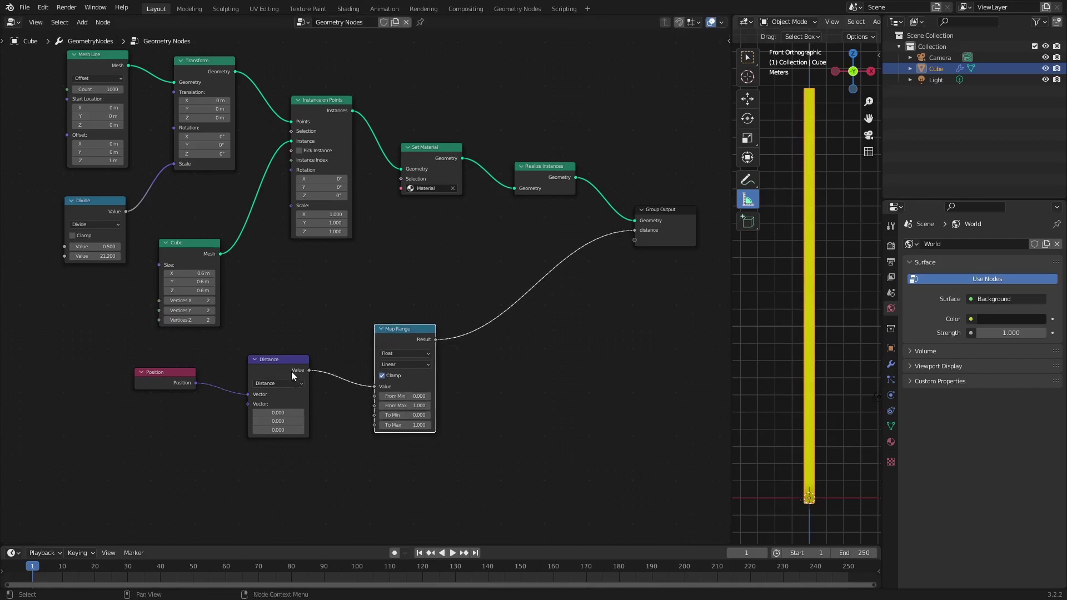
{"action": "left_click_drag", "start_coordinate": [293, 376], "coordinate": [294, 373]}
{"action": "left_click_drag", "start_coordinate": [394, 330], "coordinate": [383, 329]}
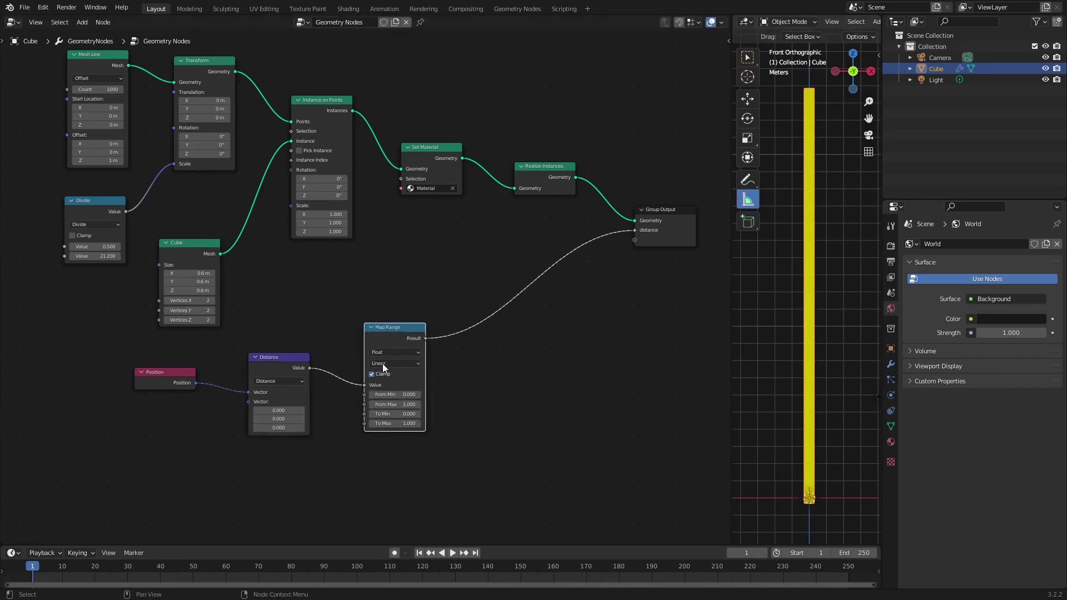
{"action": "left_click", "coordinate": [404, 405]}
{"action": "type", "text": "24"}
{"action": "key", "text": "Return"}
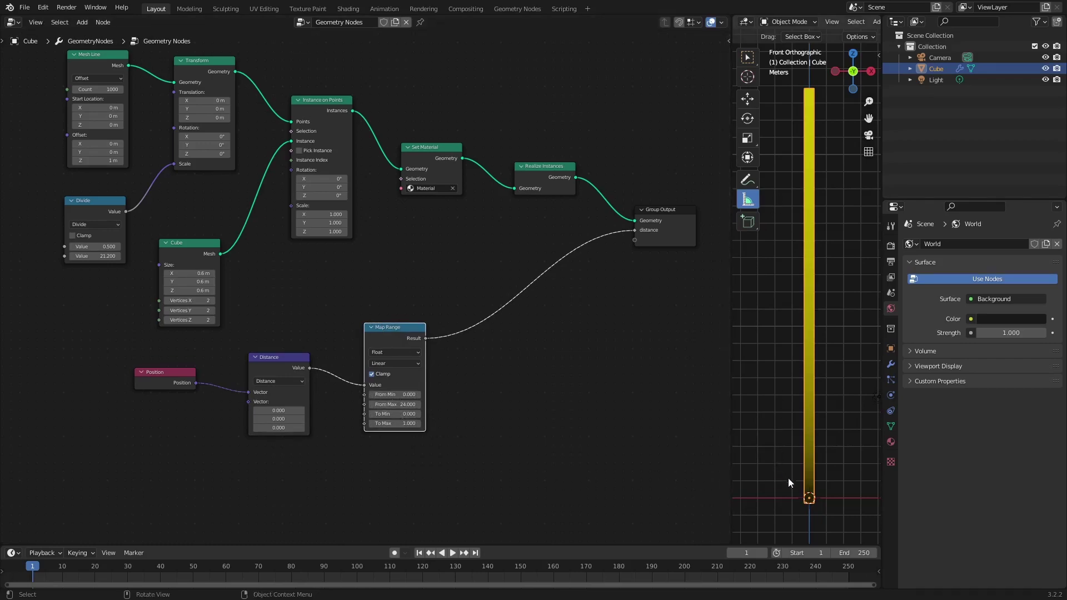
Reverse the Map Range's input range by setting From Min to 24 and From Max to 0
{"action": "left_click", "coordinate": [394, 394]}
{"action": "type", "text": "24"}
{"action": "key", "text": "Return"}
{"action": "left_click", "coordinate": [399, 404]}
{"action": "type", "text": "0"}
{"action": "key", "text": "Return"}
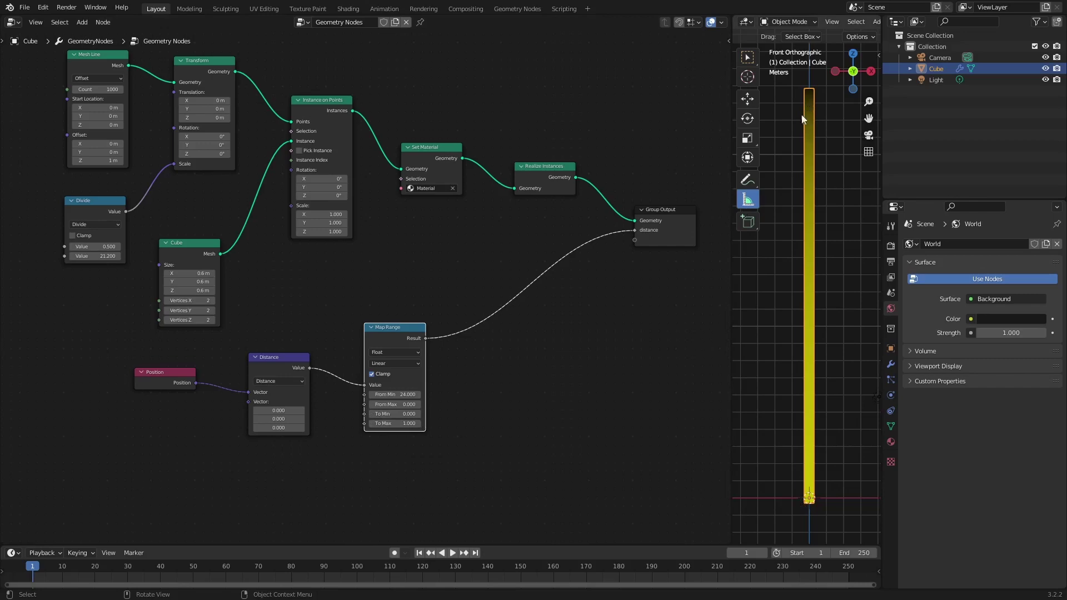
Move Distance and Map Range apart and insert a Math node set to Add between them
{"action": "left_click_drag", "start_coordinate": [391, 329], "coordinate": [395, 330]}
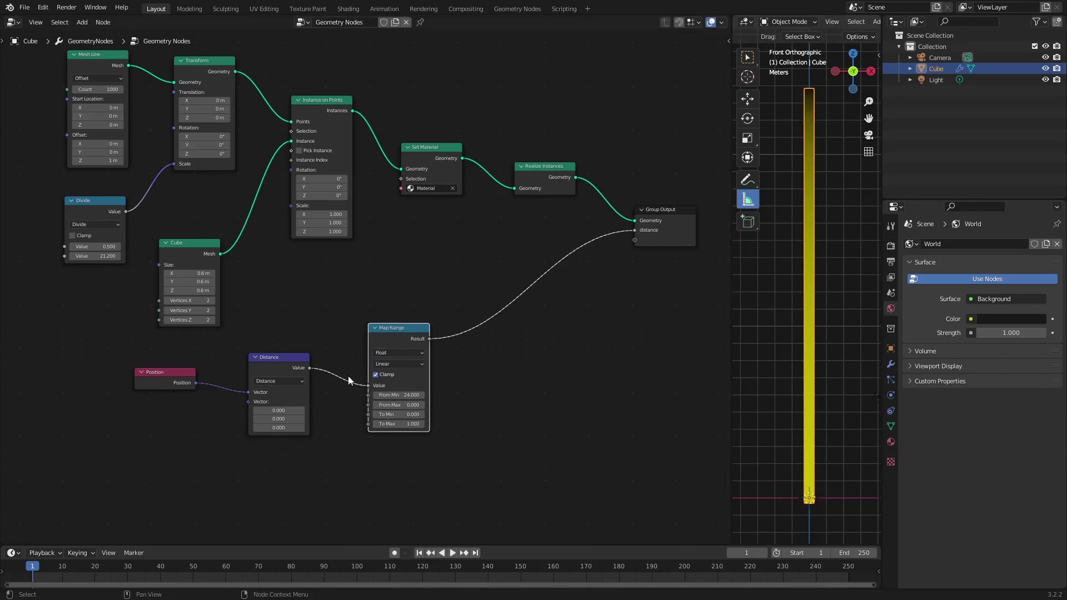
{"action": "left_click_drag", "start_coordinate": [284, 358], "coordinate": [279, 350]}
{"action": "left_click_drag", "start_coordinate": [378, 332], "coordinate": [410, 349]}
{"action": "left_click_drag", "start_coordinate": [273, 349], "coordinate": [262, 350]}
{"action": "key", "text": "shift+a"}
{"action": "left_click", "coordinate": [333, 327]}
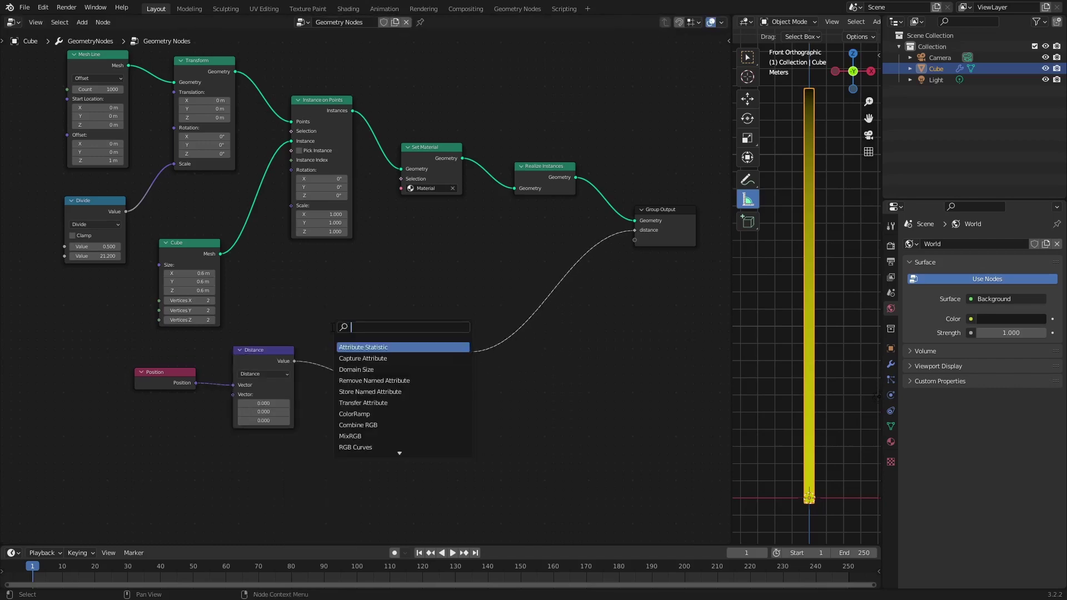
{"action": "type", "text": "math"}
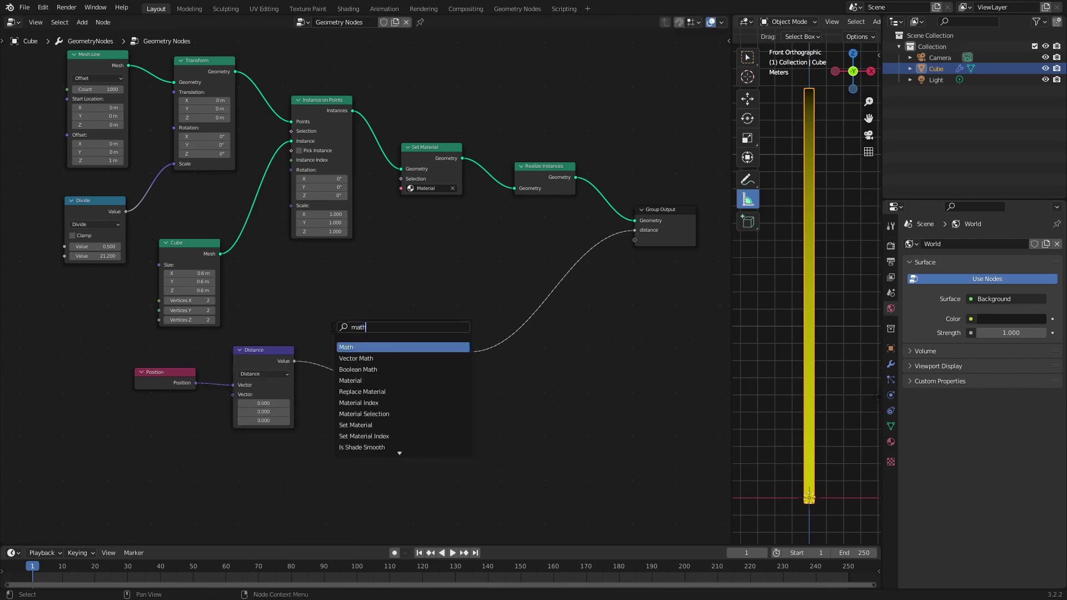
{"action": "left_click", "coordinate": [376, 347]}
{"action": "left_click", "coordinate": [370, 368]}
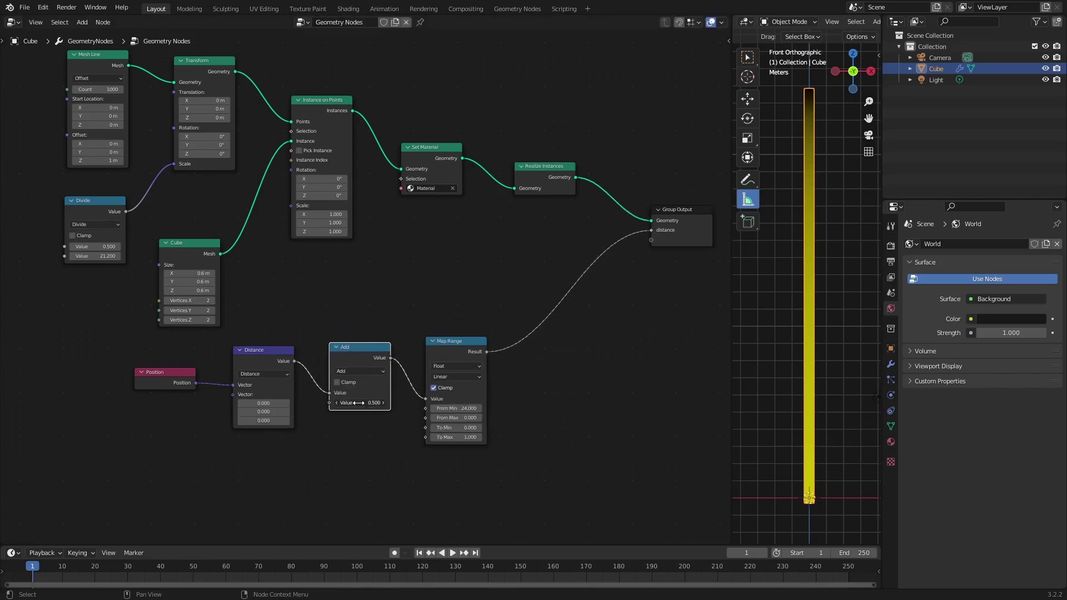
Test shifting the gradient with a larger value in the Add node and set that value to 0
{"action": "mouse_move", "coordinate": [359, 403]}
{"action": "left_mouse_down"}
{"action": "mouse_move", "coordinate": [440, 406]}
{"action": "mouse_move", "coordinate": [362, 387]}
{"action": "mouse_move", "coordinate": [463, 407]}
{"action": "mouse_move", "coordinate": [371, 402]}
{"action": "left_mouse_up"}
{"action": "left_click", "coordinate": [368, 402]}
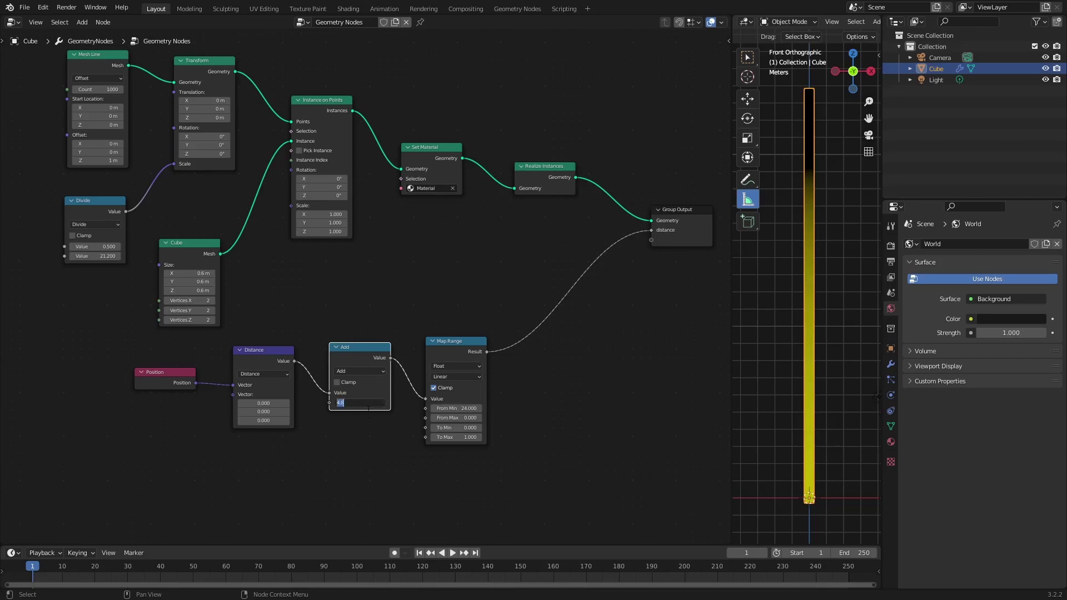
{"action": "key", "text": "Return"}
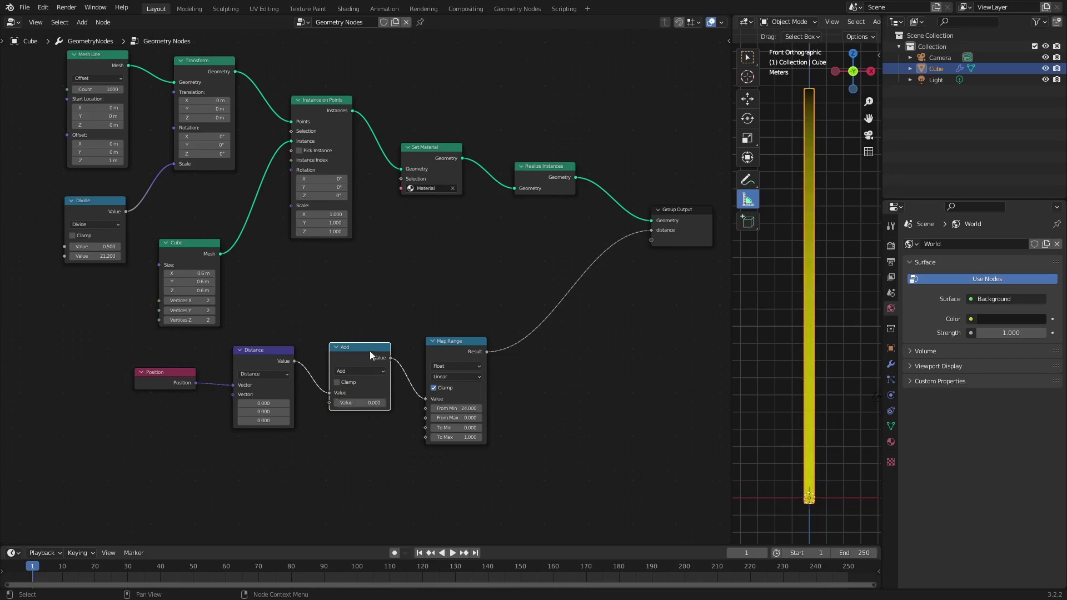
Rearrange the Position, Distance, Add and Map Range nodes into an evenly spaced row
{"action": "left_click_drag", "start_coordinate": [442, 349], "coordinate": [465, 350]}
{"action": "left_click_drag", "start_coordinate": [175, 371], "coordinate": [120, 363]}
{"action": "left_click_drag", "start_coordinate": [239, 355], "coordinate": [180, 358]}
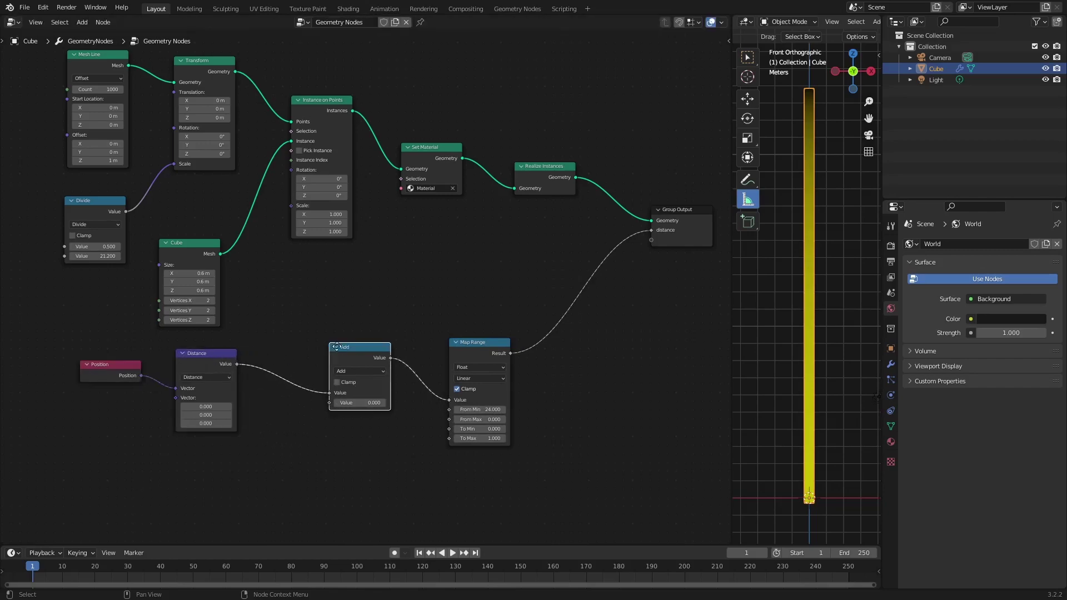
{"action": "left_click_drag", "start_coordinate": [361, 348], "coordinate": [310, 351]}
{"action": "left_click_drag", "start_coordinate": [464, 343], "coordinate": [448, 348]}
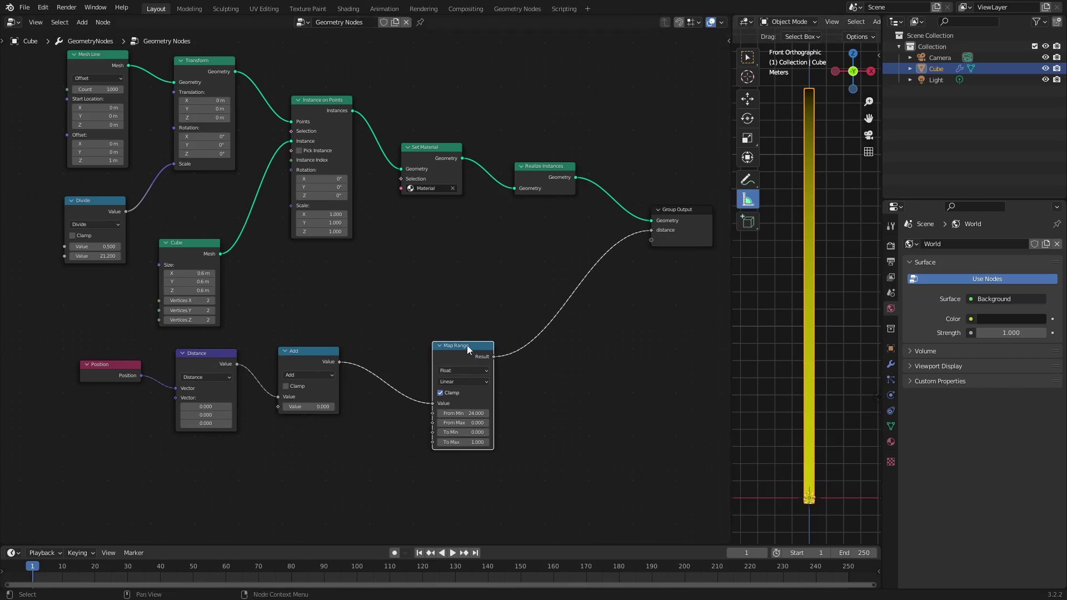
{"action": "left_click_drag", "start_coordinate": [467, 347], "coordinate": [425, 348]}
Insert a Math node set to Power between Map Range and the Group Output's distance input, with an exponent of about 6.2
{"action": "left_click", "coordinate": [488, 405]}
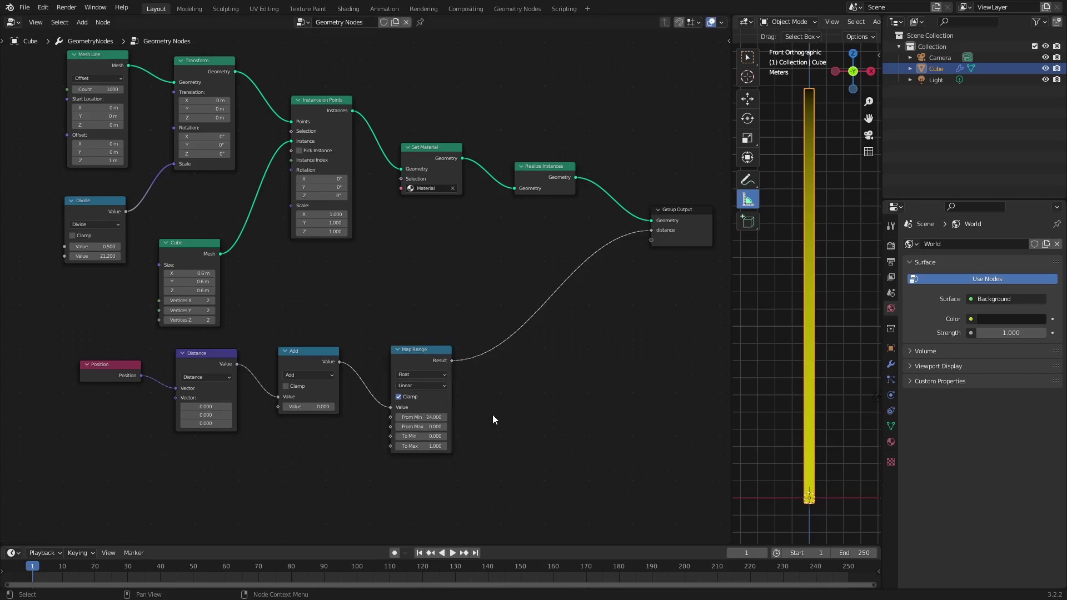
{"action": "key", "text": "shift+a"}
{"action": "key", "text": "s"}
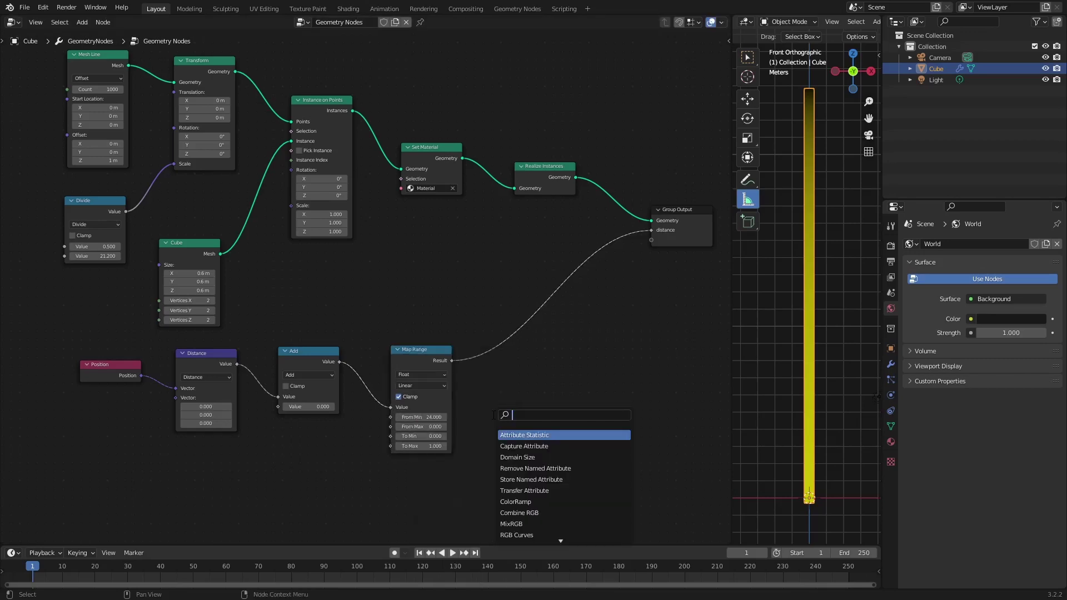
{"action": "type", "text": "ma"}
{"action": "key", "text": "Return"}
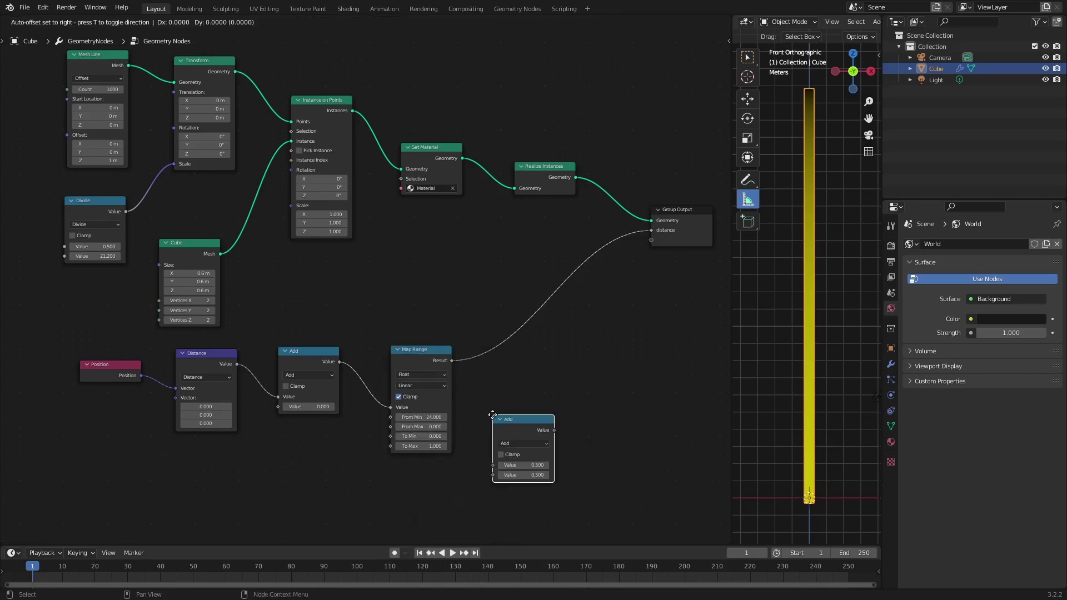
{"action": "left_click", "coordinate": [511, 349]}
{"action": "left_click", "coordinate": [512, 349]}
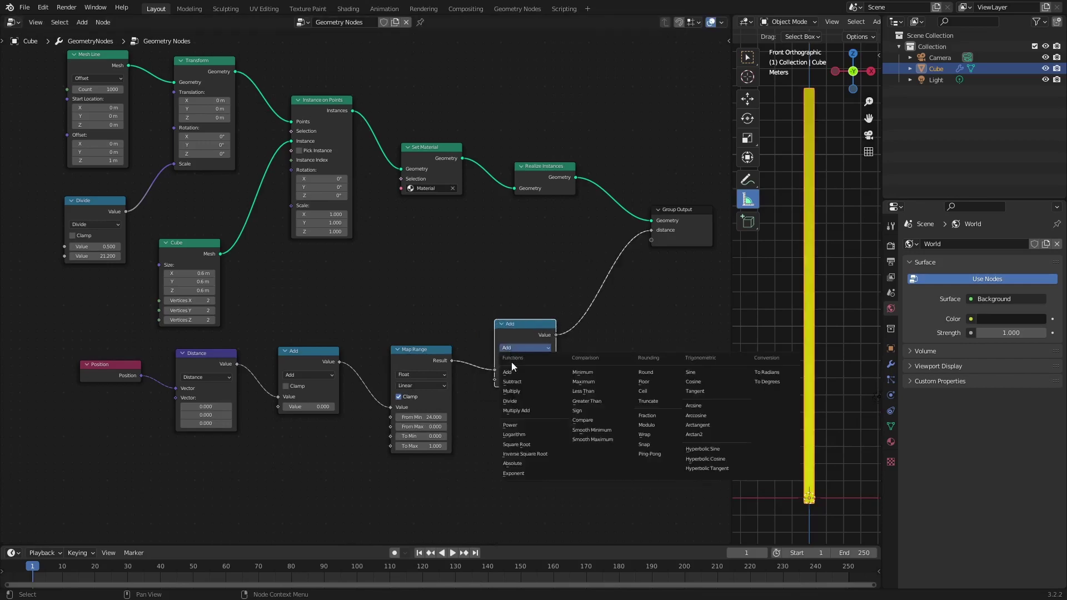
{"action": "left_click", "coordinate": [512, 424]}
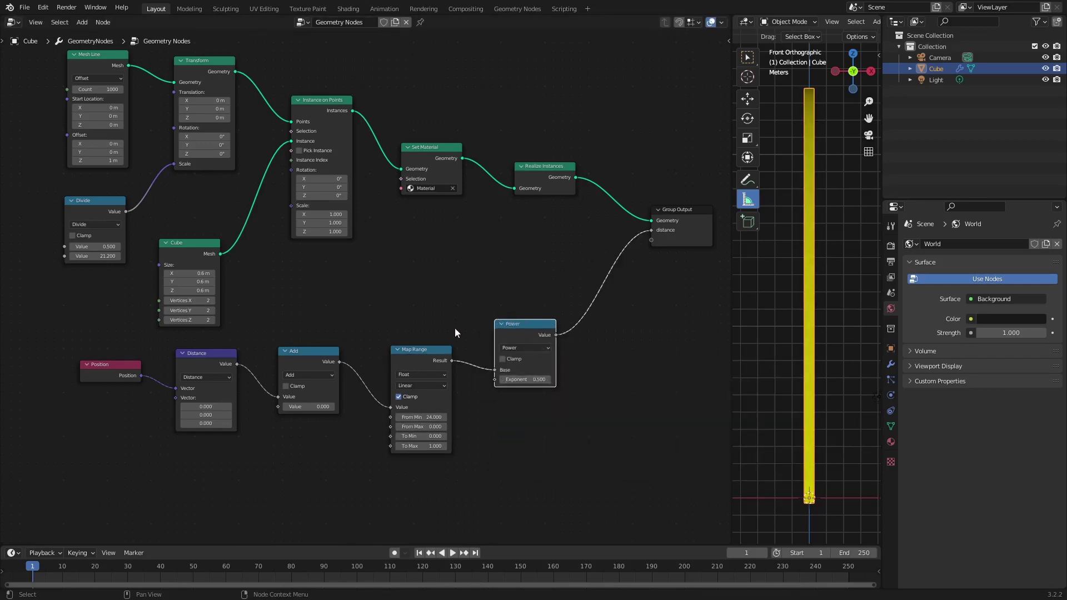
{"action": "left_click_drag", "start_coordinate": [432, 349], "coordinate": [424, 339]}
{"action": "left_click_drag", "start_coordinate": [517, 367], "coordinate": [513, 391]}
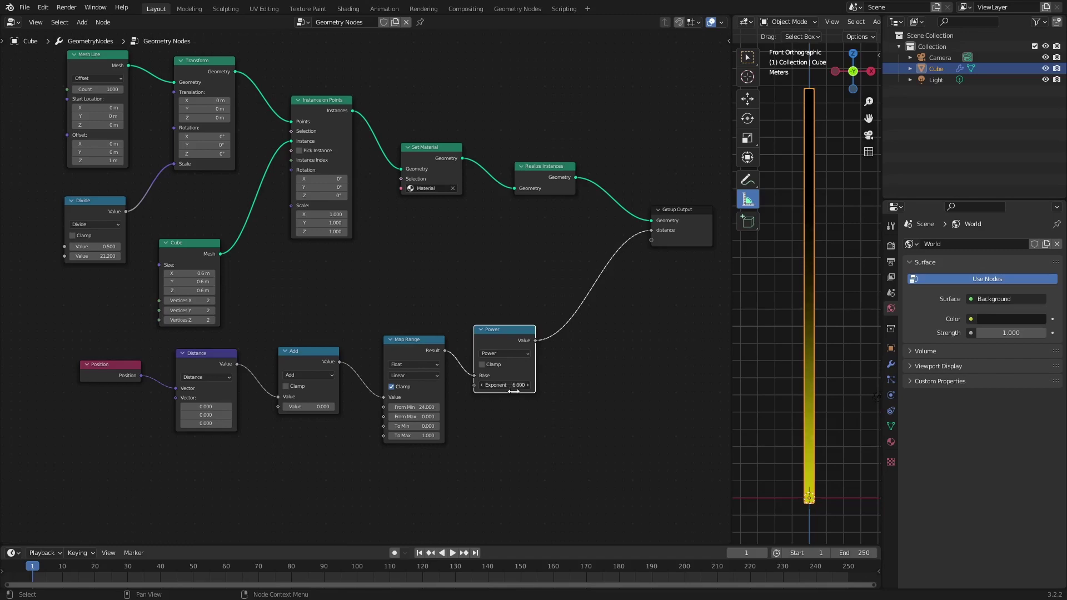
Insert a Math node set to Multiply between Power and the Group Output's distance input, with a value of 100
{"action": "left_click", "coordinate": [585, 396]}
{"action": "key", "text": "shift+a"}
{"action": "left_click", "coordinate": [586, 396]}
{"action": "type", "text": "math"}
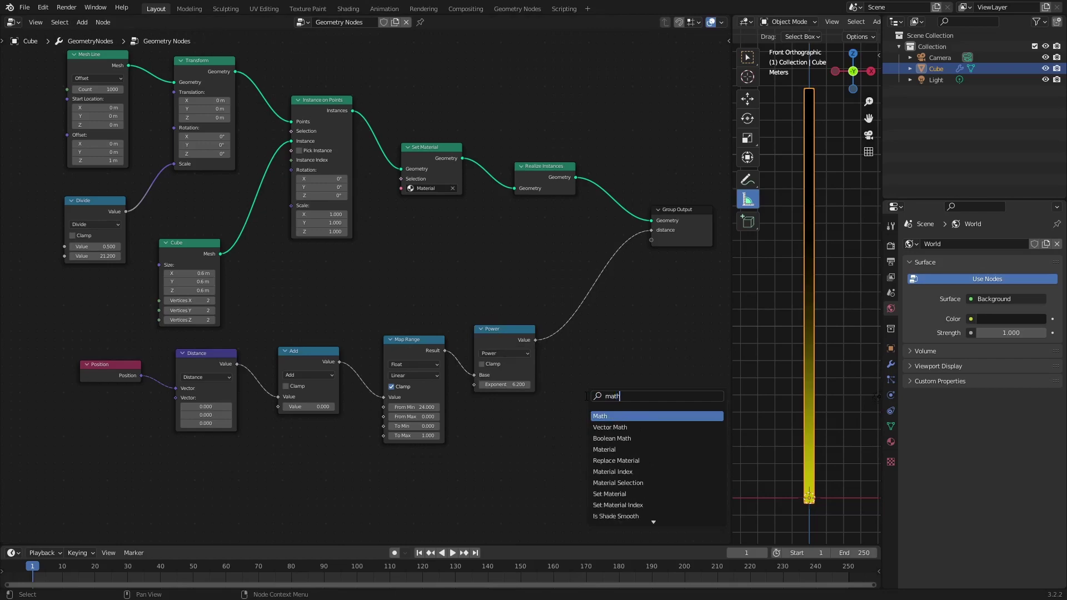
{"action": "key", "text": "Return"}
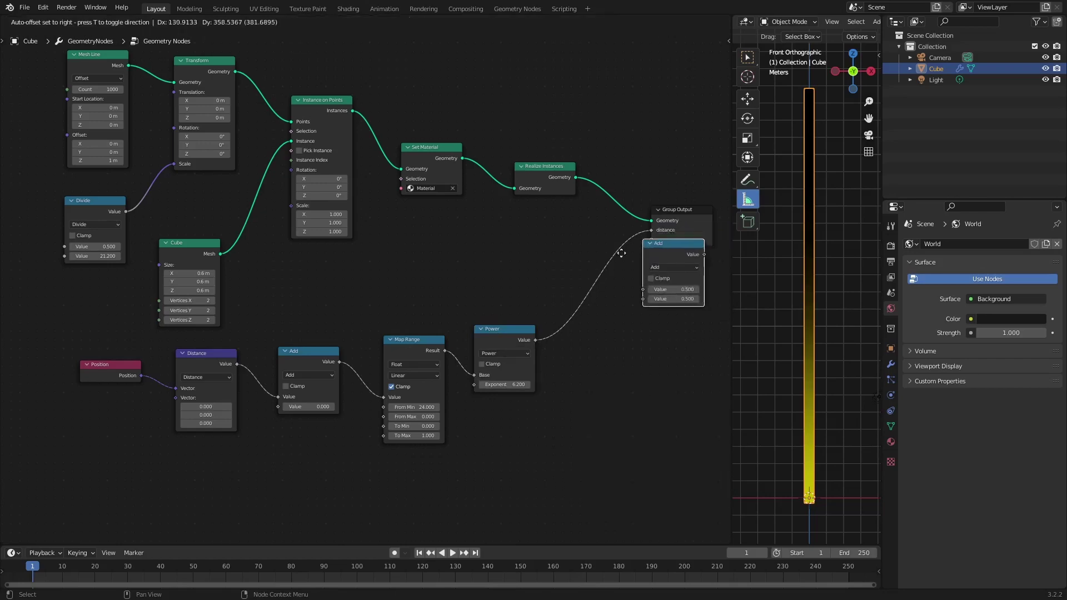
{"action": "left_click", "coordinate": [569, 283]}
{"action": "left_click", "coordinate": [588, 311]}
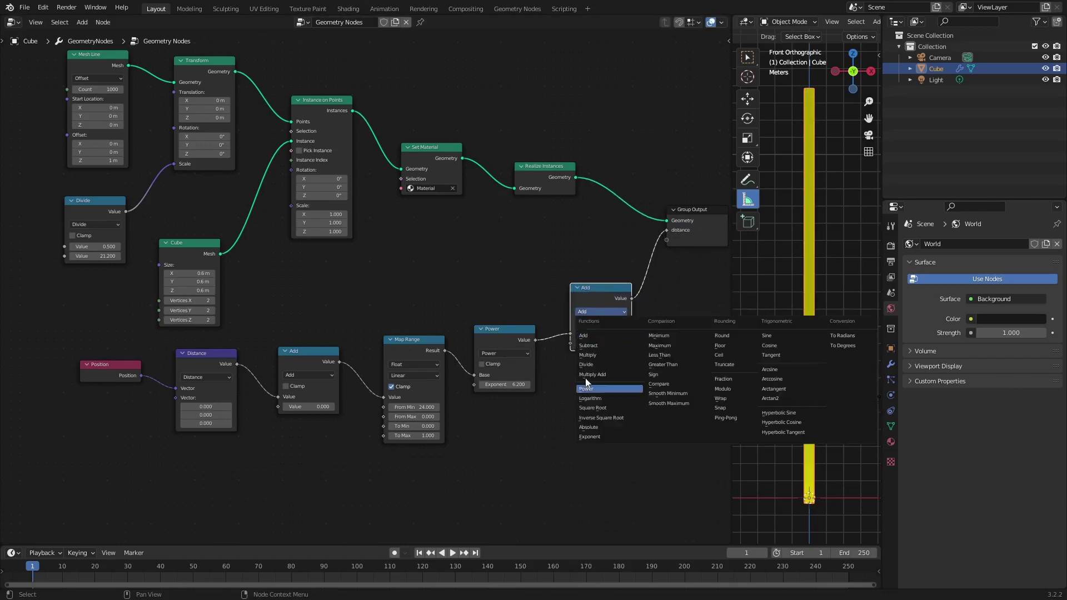
{"action": "left_click", "coordinate": [585, 356]}
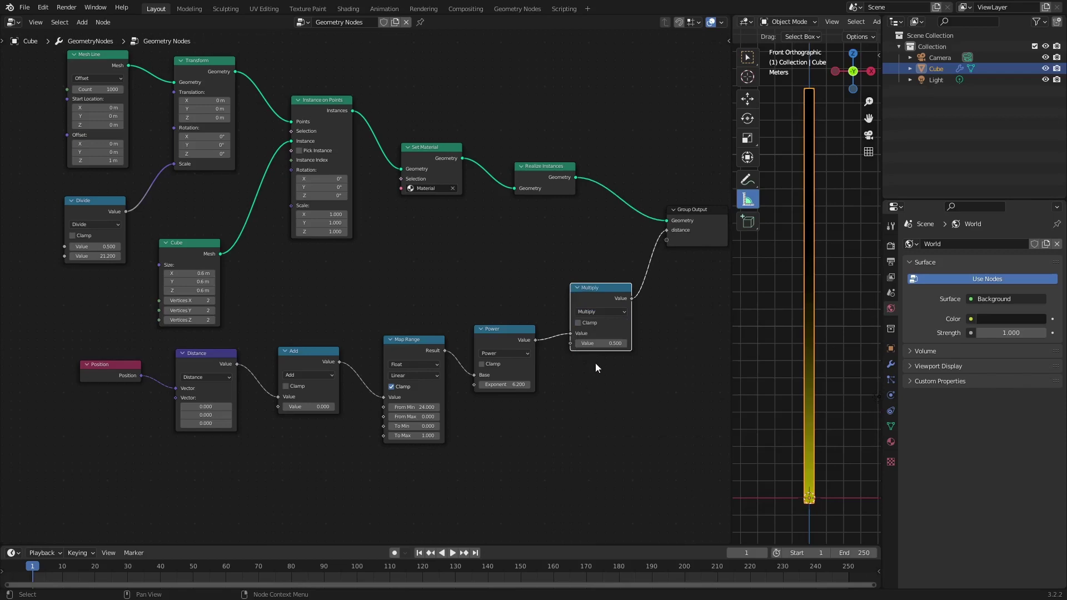
{"action": "left_click", "coordinate": [597, 343]}
{"action": "type", "text": "100"}
{"action": "key", "text": "Return"}
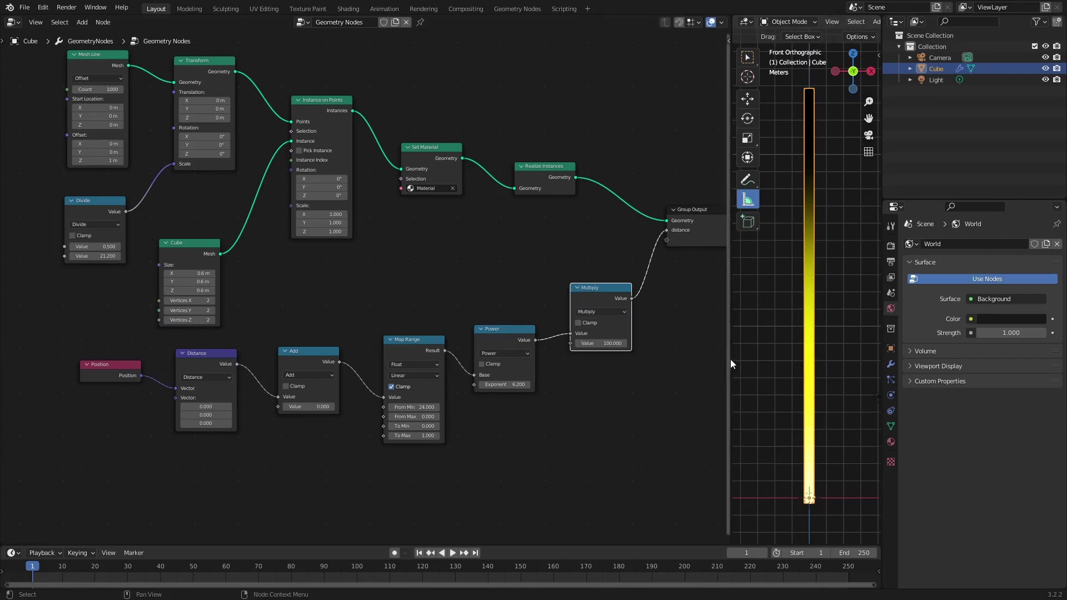
Hide the 3D viewport's overlays while it is temporarily enlarged, and widen the node editor again
{"action": "left_click_drag", "start_coordinate": [731, 359], "coordinate": [418, 360]}
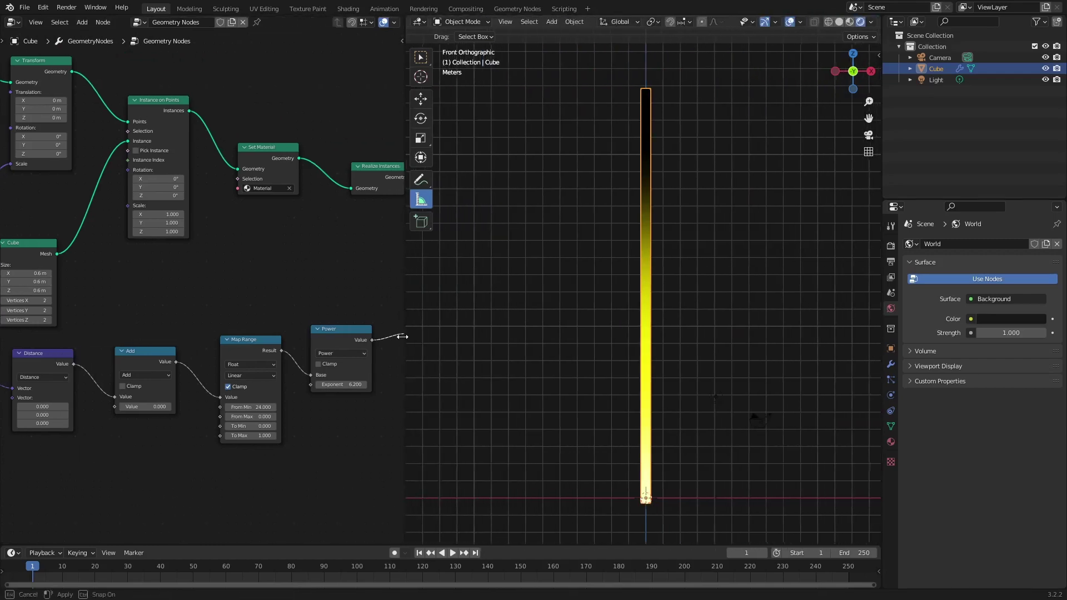
{"action": "left_click", "coordinate": [801, 22]}
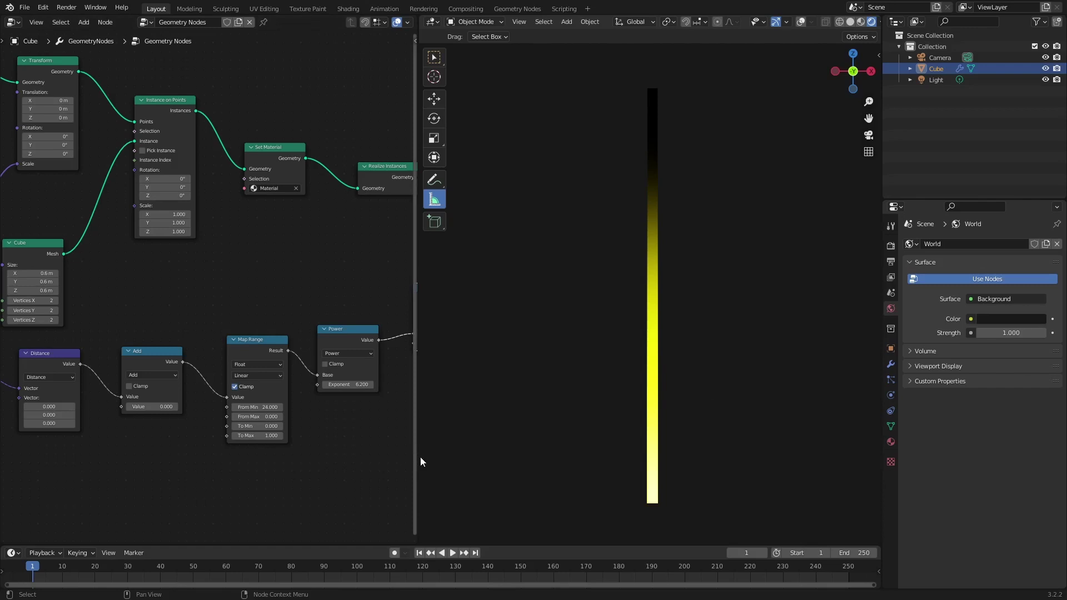
{"action": "left_click_drag", "start_coordinate": [415, 455], "coordinate": [694, 419]}
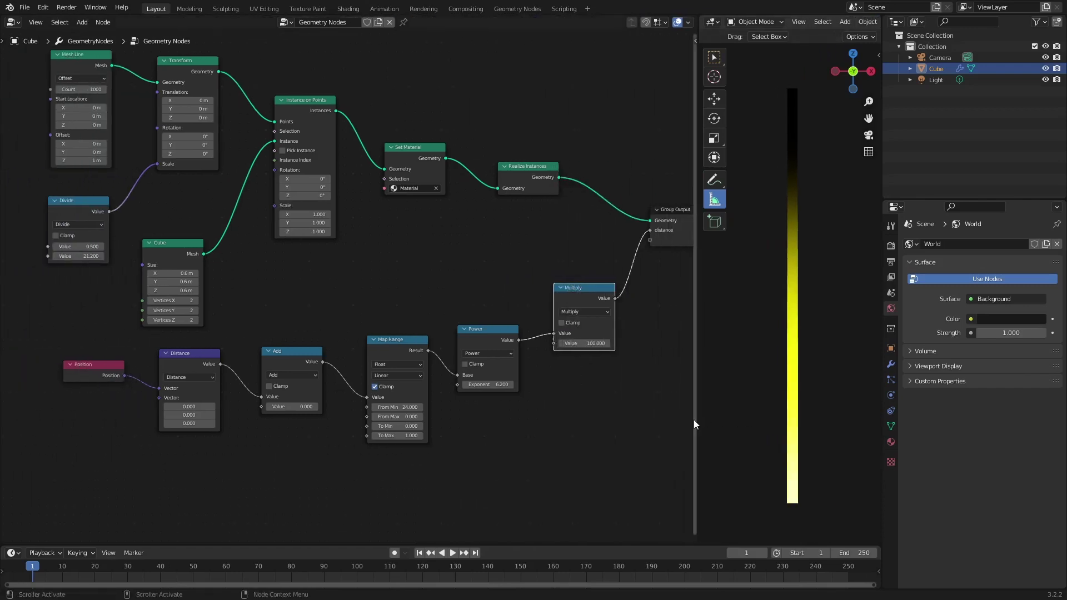
Widen the Cube node's X size to 5 m and lower the Add node's value to about -3.2
{"action": "left_click", "coordinate": [159, 245]}
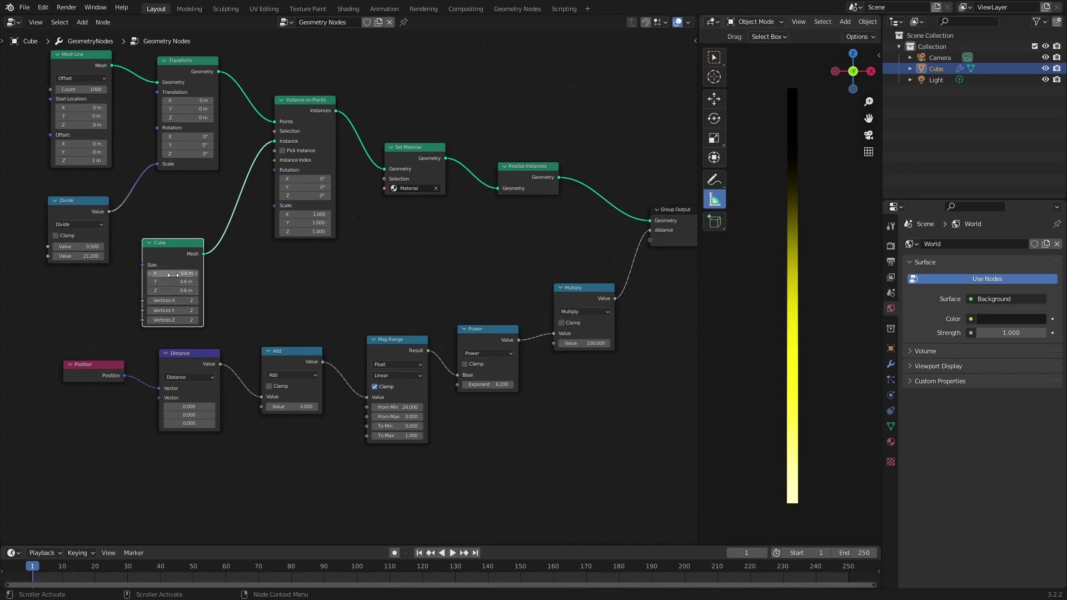
{"action": "left_click_drag", "start_coordinate": [173, 274], "coordinate": [207, 274]}
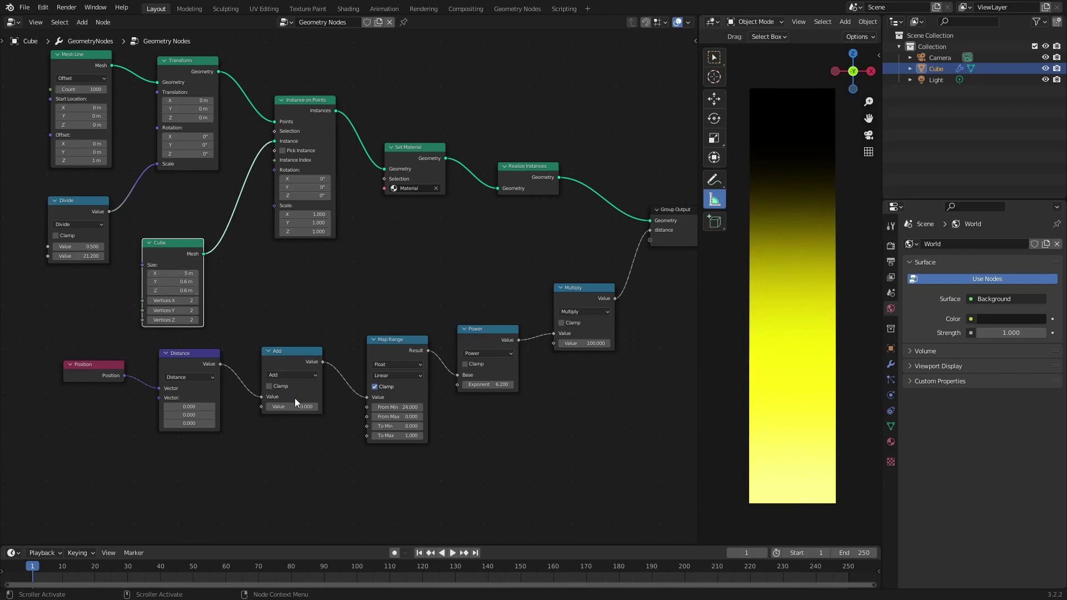
{"action": "left_click_drag", "start_coordinate": [295, 399], "coordinate": [266, 383]}
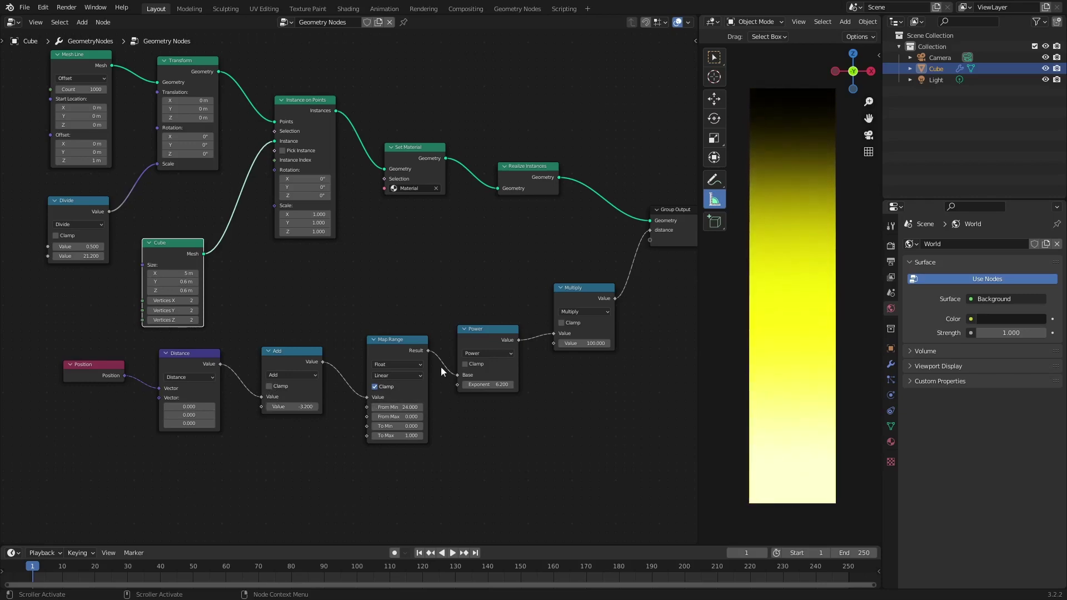
Set the Multiply value to 200 and the Power exponent to about 7.4, and save the project
{"action": "left_click", "coordinate": [575, 345]}
{"action": "type", "text": "200"}
{"action": "key", "text": "Return"}
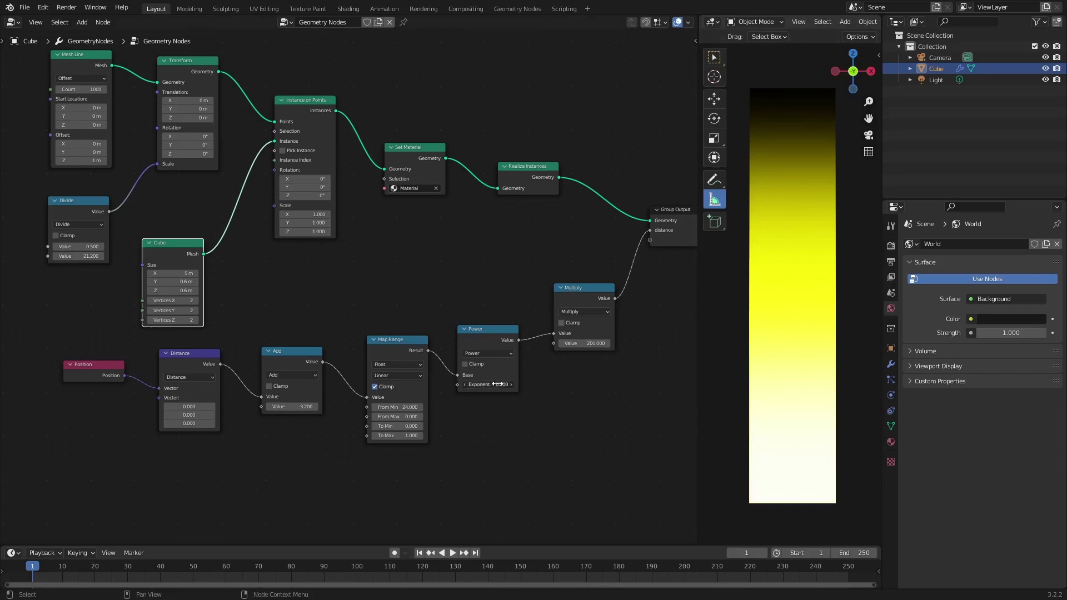
{"action": "mouse_move", "coordinate": [493, 385]}
{"action": "left_mouse_down"}
{"action": "mouse_move", "coordinate": [622, 389]}
{"action": "mouse_move", "coordinate": [490, 374]}
{"action": "mouse_move", "coordinate": [499, 378]}
{"action": "left_mouse_up"}
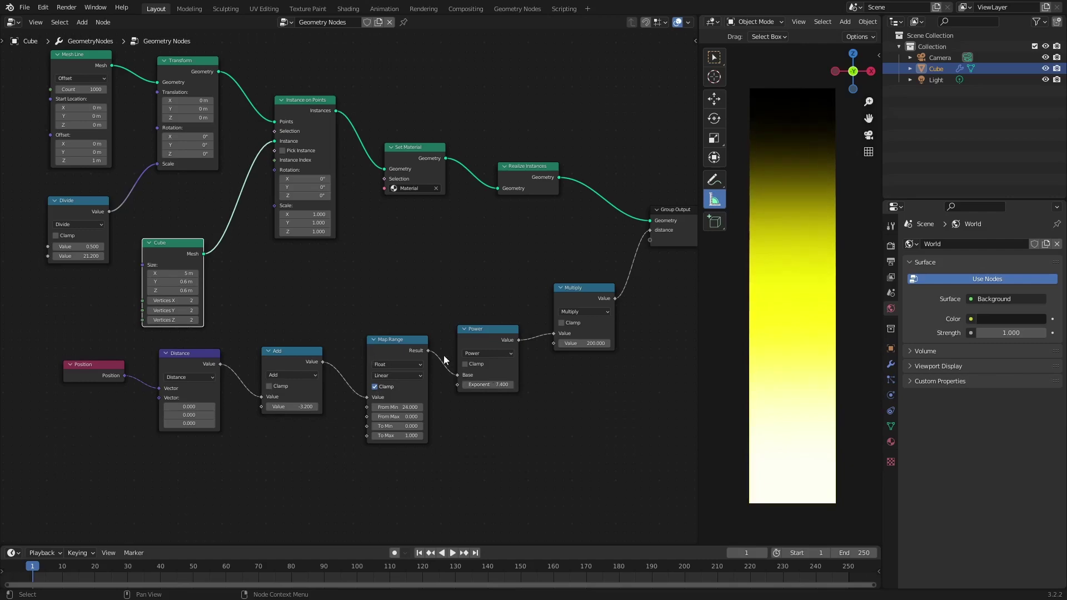
{"action": "key", "text": "ctrl+s"}
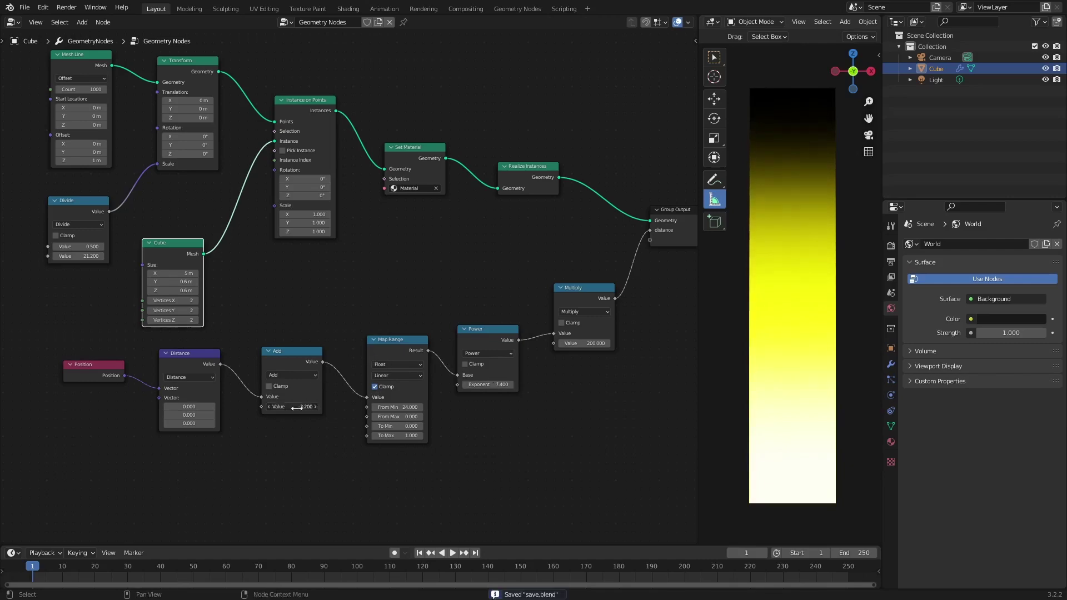
Lower the Add node's value to -3.8 and snap the 3D cursor to the world origin
{"action": "mouse_move", "coordinate": [295, 408]}
{"action": "left_mouse_down"}
{"action": "mouse_move", "coordinate": [372, 413]}
{"action": "mouse_move", "coordinate": [276, 403]}
{"action": "mouse_move", "coordinate": [344, 395]}
{"action": "mouse_move", "coordinate": [278, 395]}
{"action": "mouse_move", "coordinate": [297, 400]}
{"action": "left_mouse_up"}
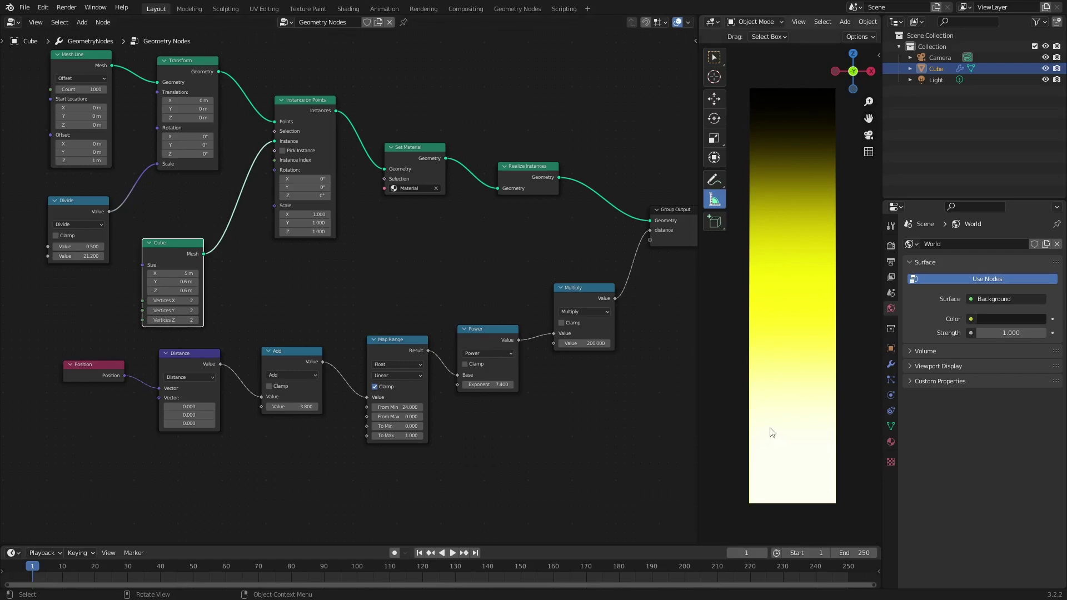
{"action": "key", "text": "shift+s"}
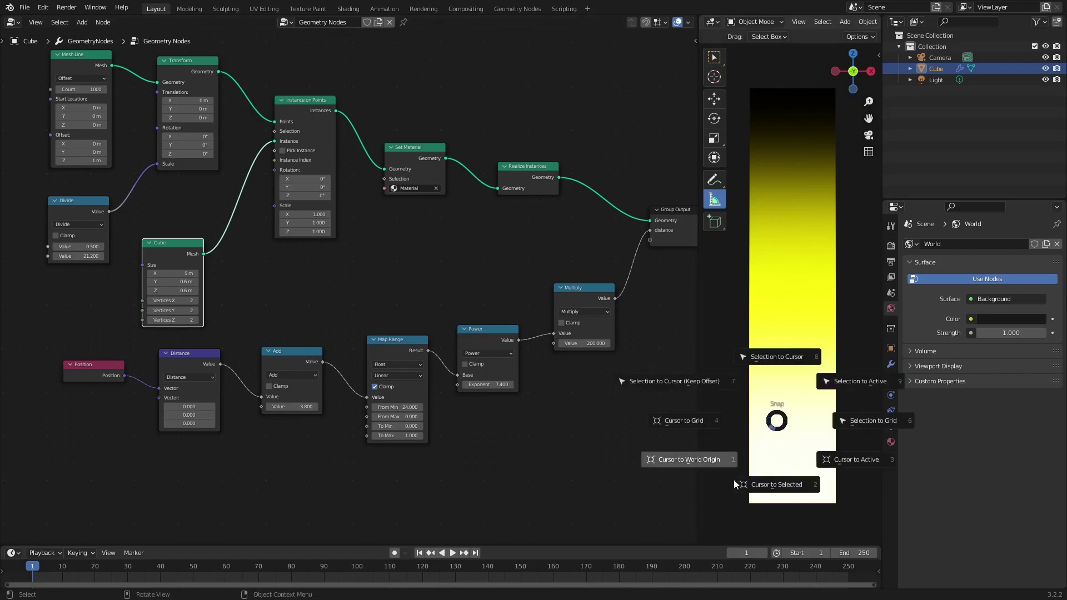
{"action": "left_click", "coordinate": [687, 463]}
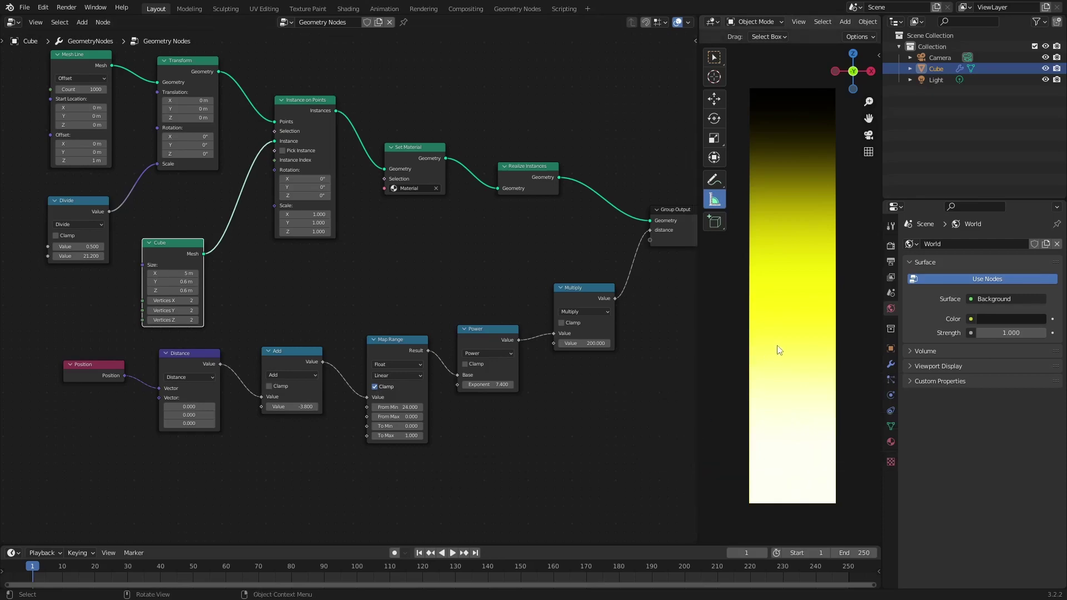
Add an Arrows empty to the scene at the 3D cursor
{"action": "scroll", "coordinate": [777, 351], "scroll_direction": "down", "scroll_amount": 3}
{"action": "key", "text": "shift+a"}
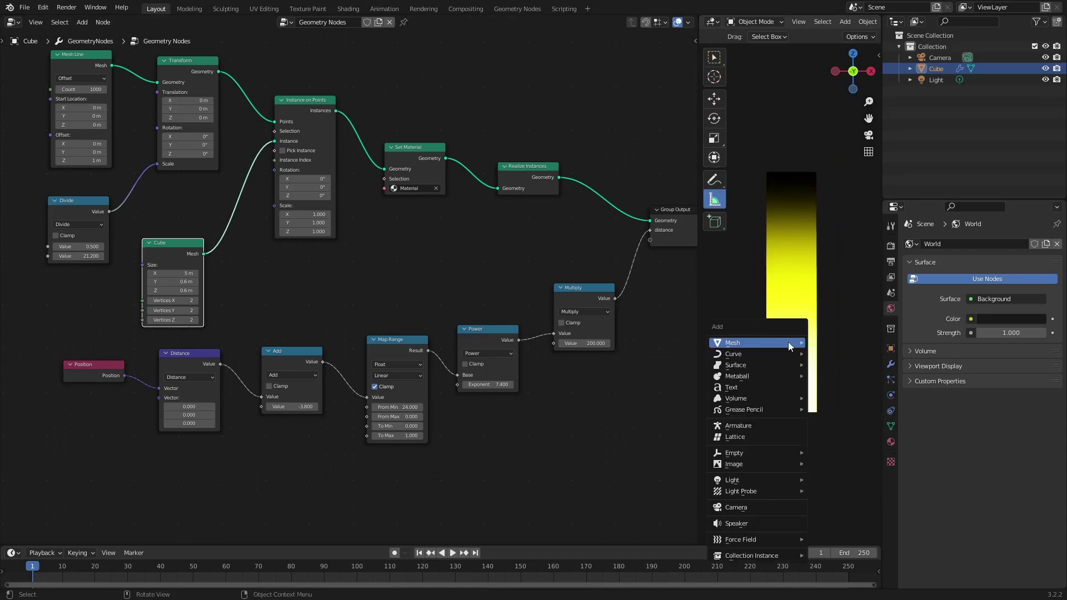
{"action": "scroll", "coordinate": [789, 342], "scroll_direction": "down", "scroll_amount": 5}
{"action": "key", "text": "Down"}
{"action": "key", "text": "Down"}
{"action": "key", "text": "Down"}
{"action": "key", "text": "Down"}
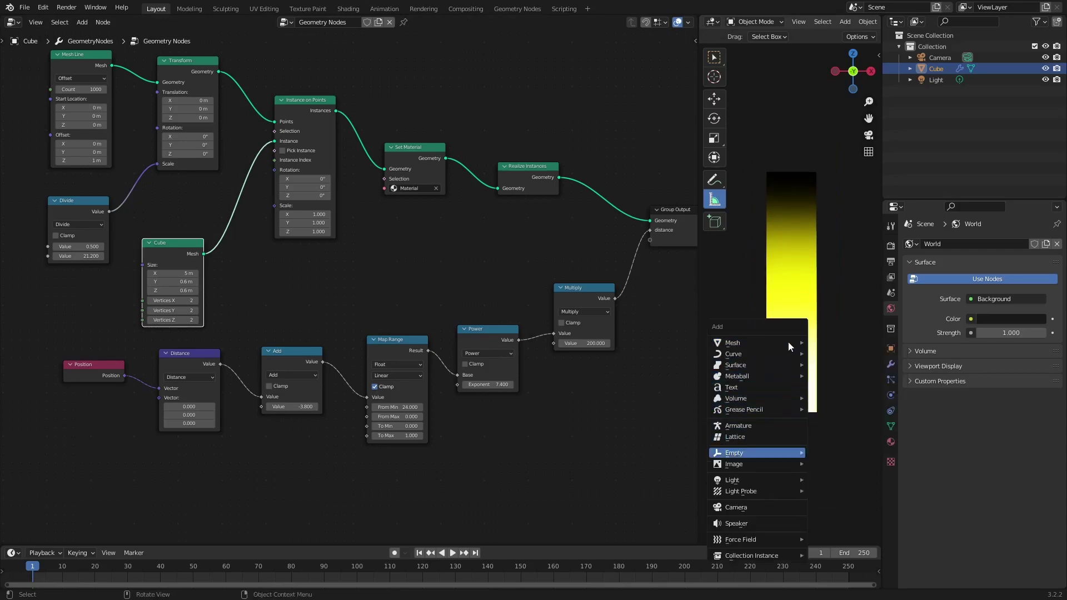
{"action": "key", "text": "Right"}
{"action": "key", "text": "Down"}
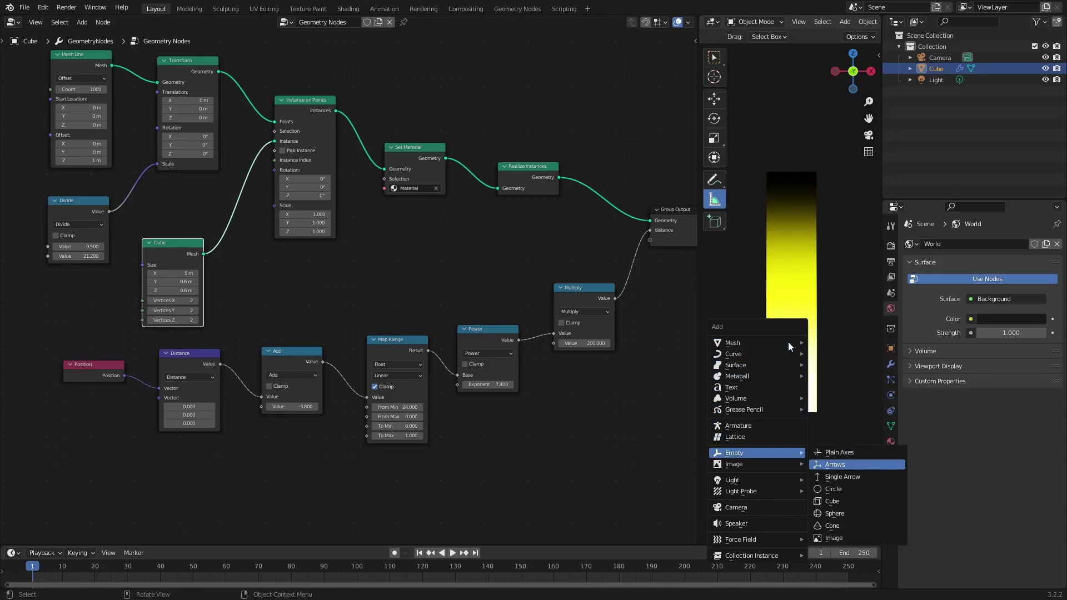
{"action": "key", "text": "Return"}
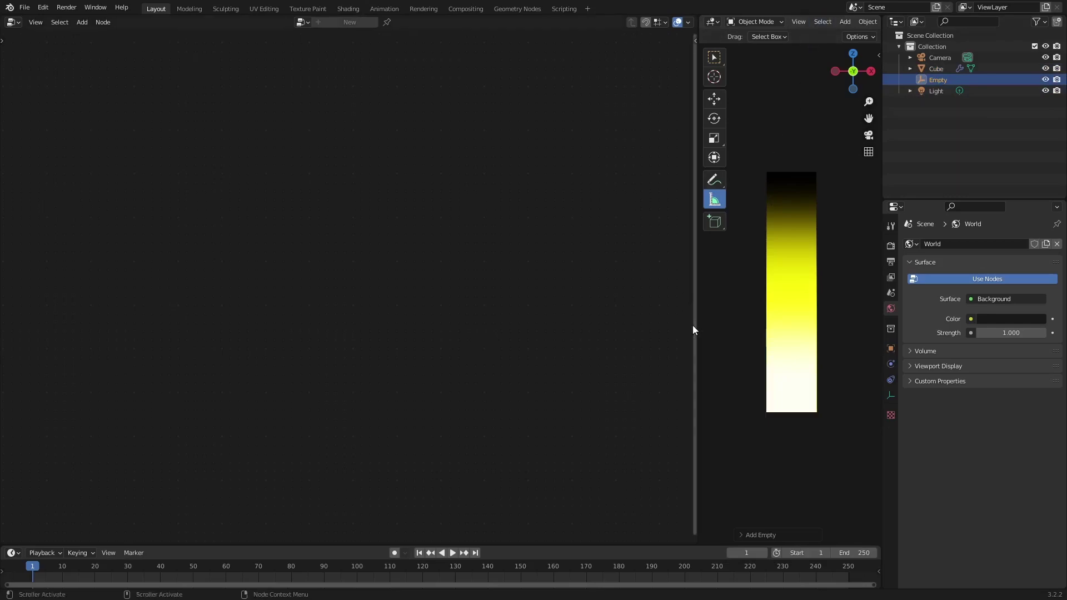
Turn on the 3D viewport's overlays while it is temporarily enlarged, and widen the node editor again
{"action": "left_click_drag", "start_coordinate": [699, 333], "coordinate": [383, 316]}
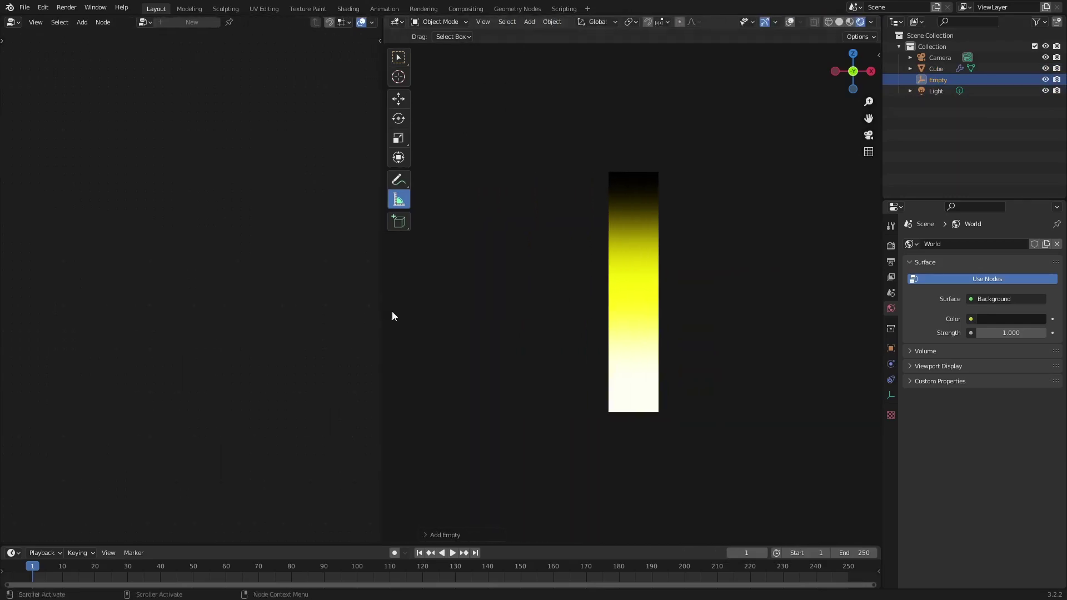
{"action": "left_click", "coordinate": [790, 22]}
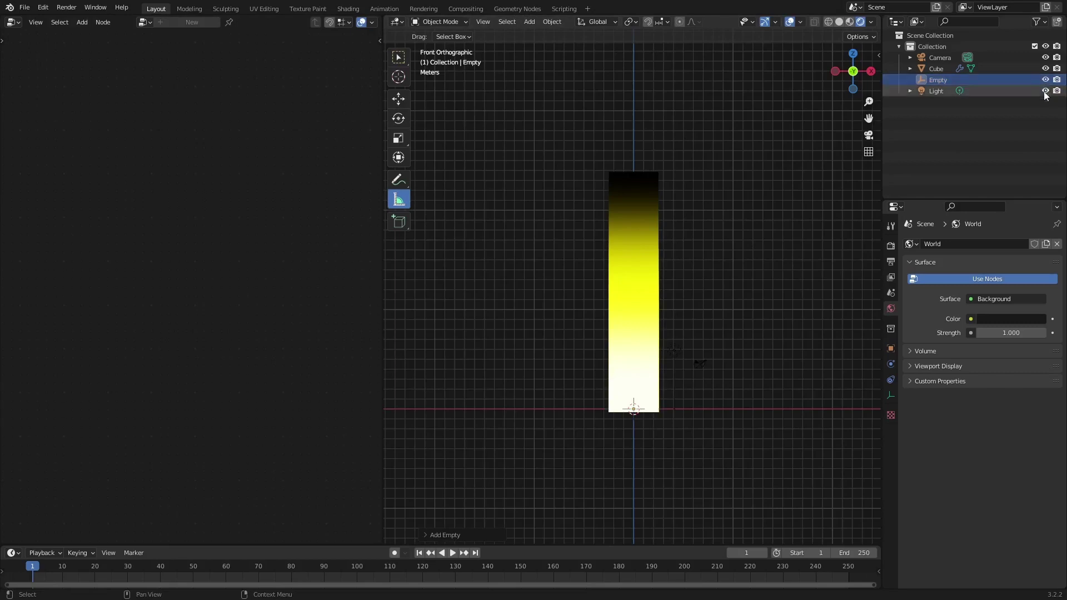
{"action": "left_click_drag", "start_coordinate": [384, 370], "coordinate": [703, 350]}
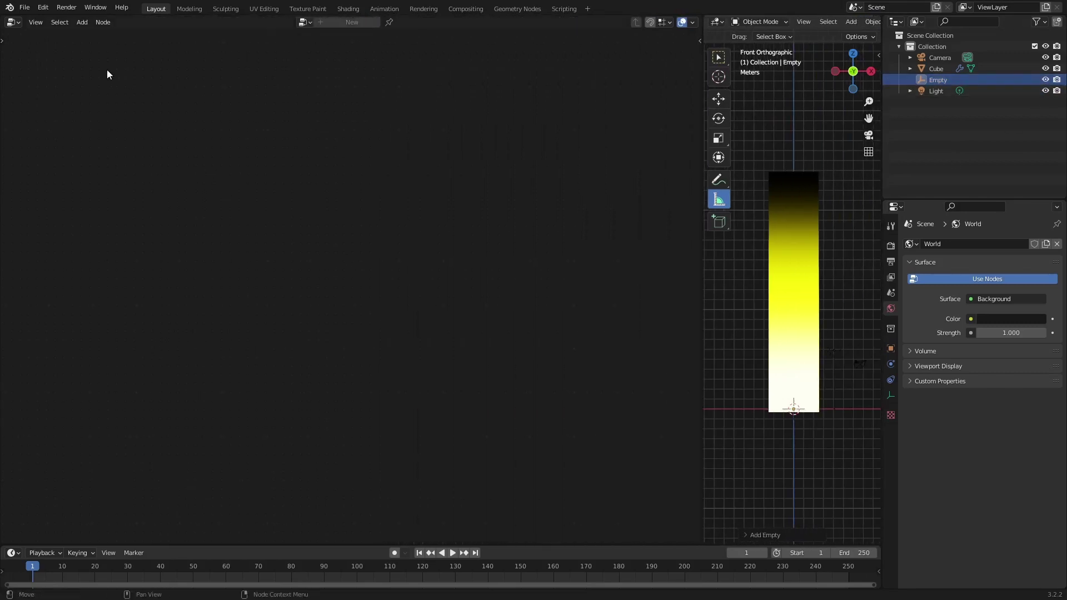
Select the Cube object and add an Object Info node beneath the Position node in its node tree
{"action": "left_click", "coordinate": [934, 68]}
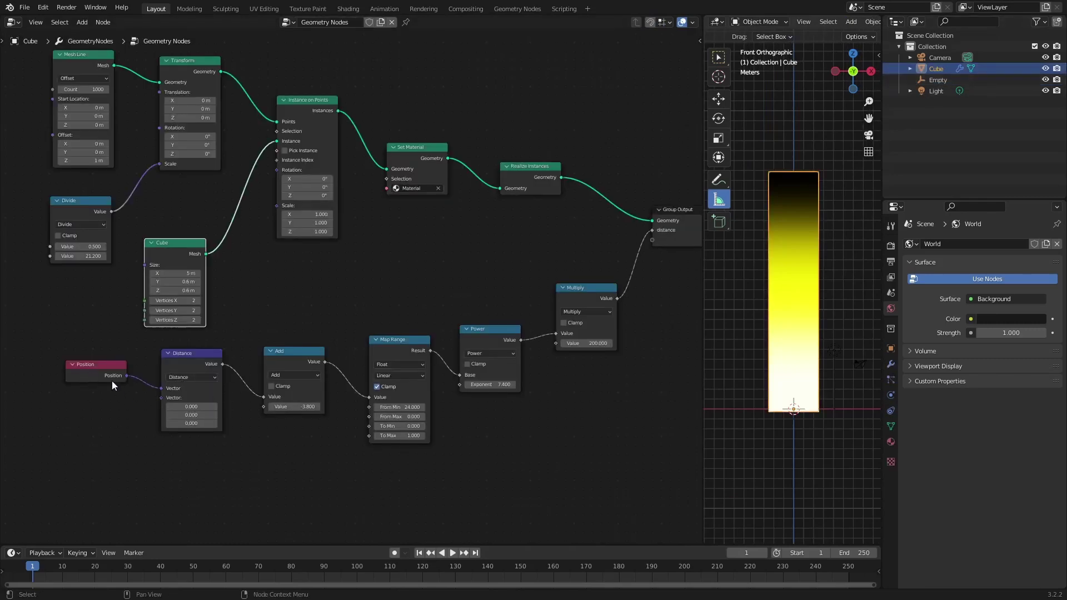
{"action": "left_click_drag", "start_coordinate": [93, 361], "coordinate": [91, 358]}
{"action": "left_click", "coordinate": [125, 429]}
{"action": "key", "text": "shift+a"}
{"action": "left_click", "coordinate": [126, 429]}
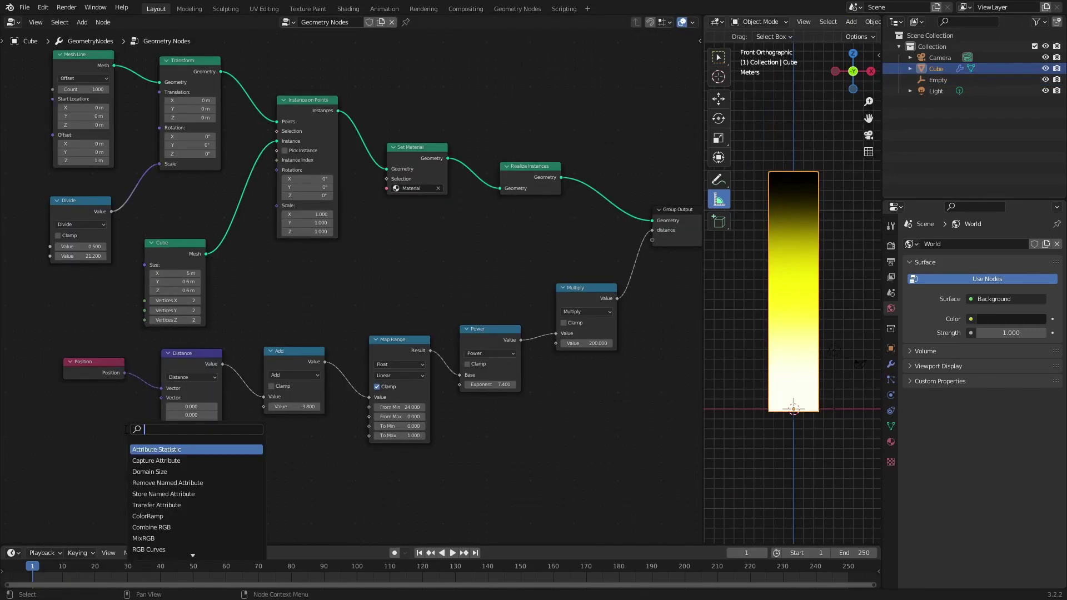
{"action": "type", "text": "ob"}
{"action": "key", "text": "Return"}
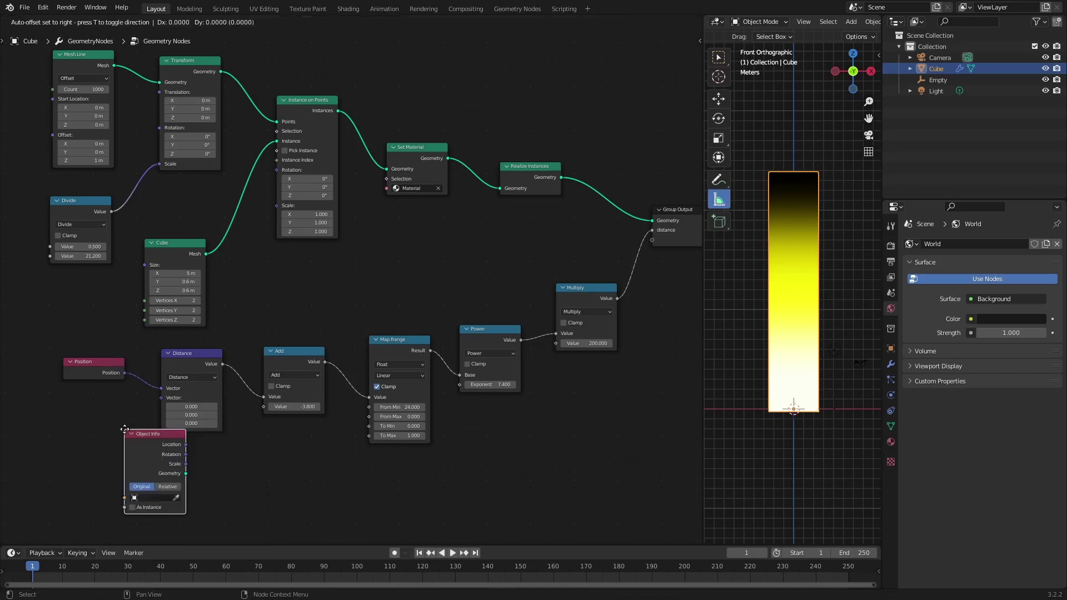
{"action": "left_click", "coordinate": [65, 404]}
Set the Object Info node's object to Empty and connect its Location to the Distance node's second Vector input
{"action": "left_click", "coordinate": [89, 473]}
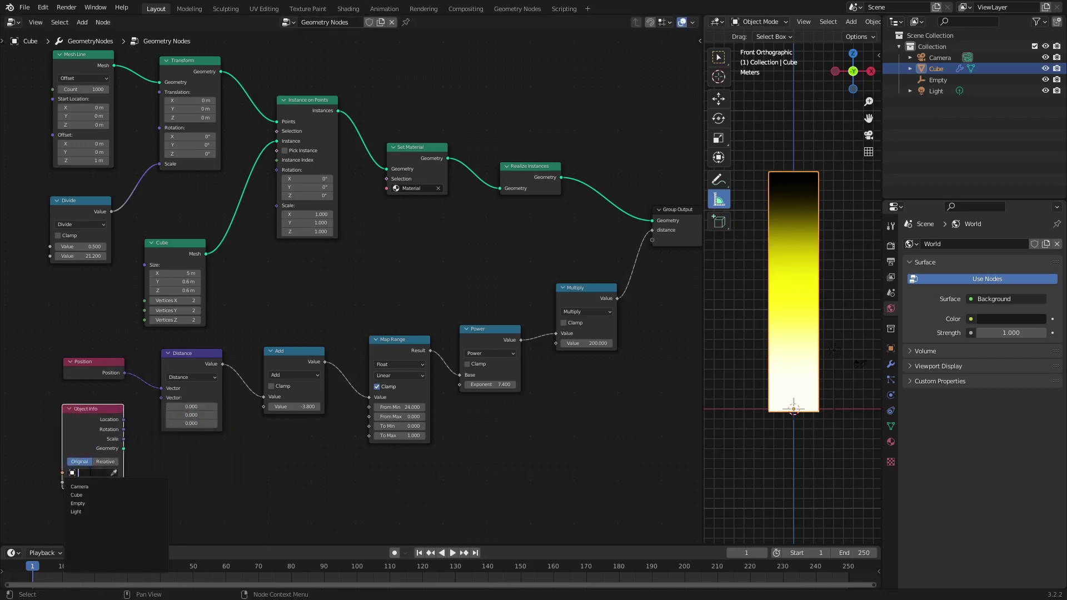
{"action": "left_click", "coordinate": [89, 504]}
{"action": "left_click_drag", "start_coordinate": [101, 409], "coordinate": [161, 398]}
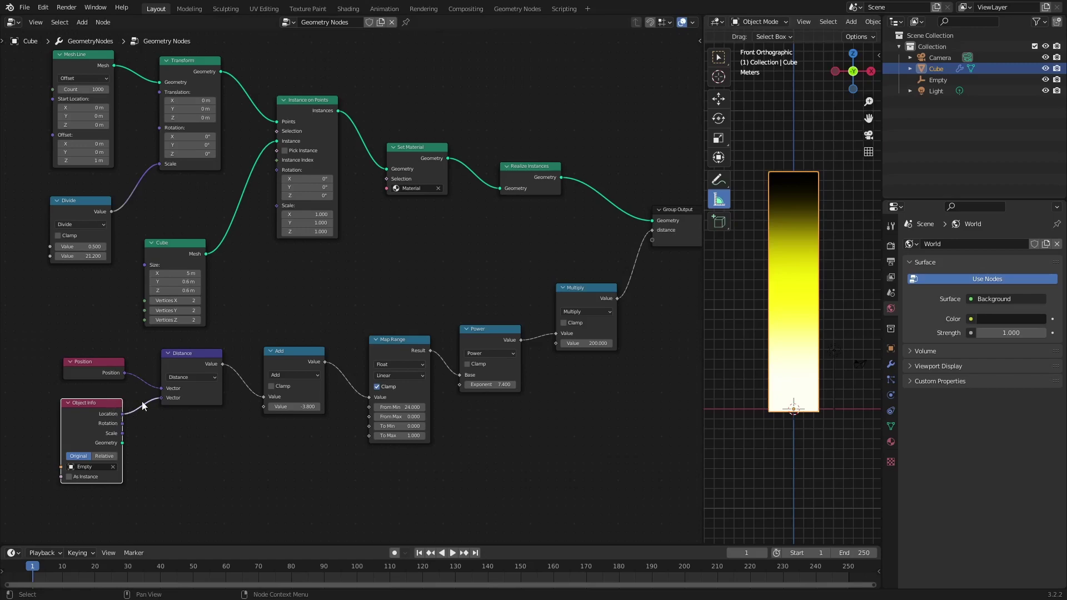
{"action": "mouse_move", "coordinate": [159, 398]}
{"action": "left_mouse_down"}
{"action": "mouse_move", "coordinate": [153, 419]}
{"action": "mouse_move", "coordinate": [109, 399]}
{"action": "mouse_move", "coordinate": [151, 414]}
{"action": "mouse_move", "coordinate": [161, 398]}
{"action": "left_mouse_up"}
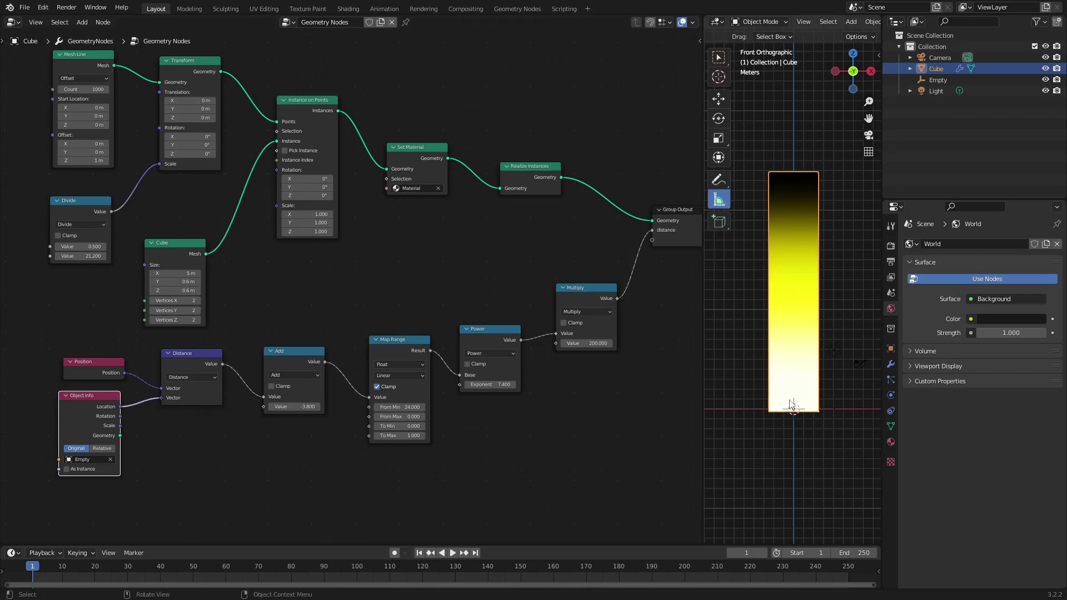
{"action": "key", "text": "g"}
{"action": "left_click", "coordinate": [782, 372]}
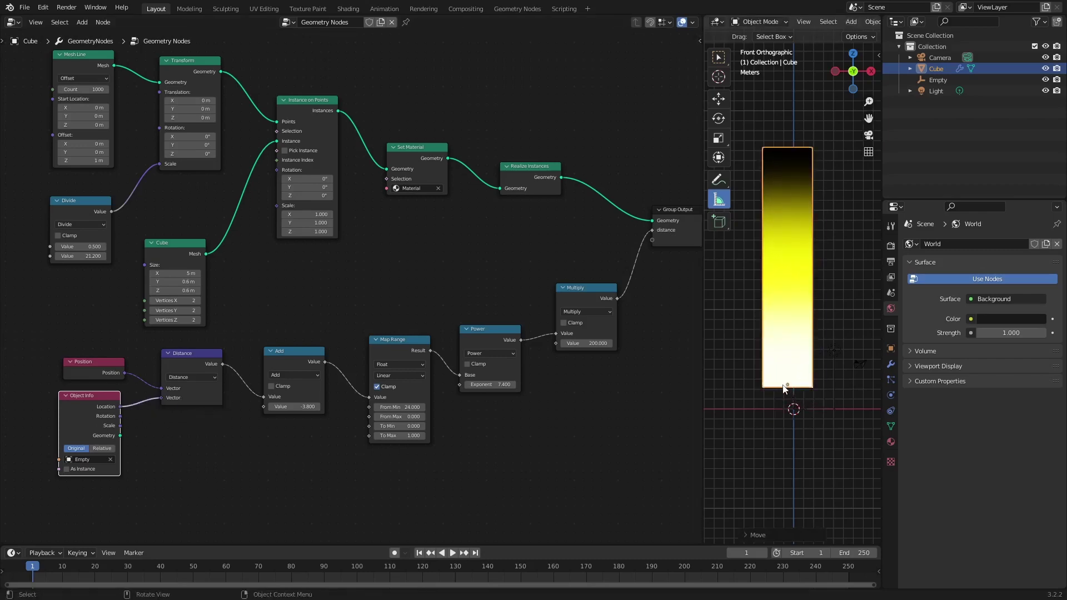
{"action": "key", "text": "ctrl+z"}
Select the empty and move it below the base of the gradient column
{"action": "left_click", "coordinate": [939, 80]}
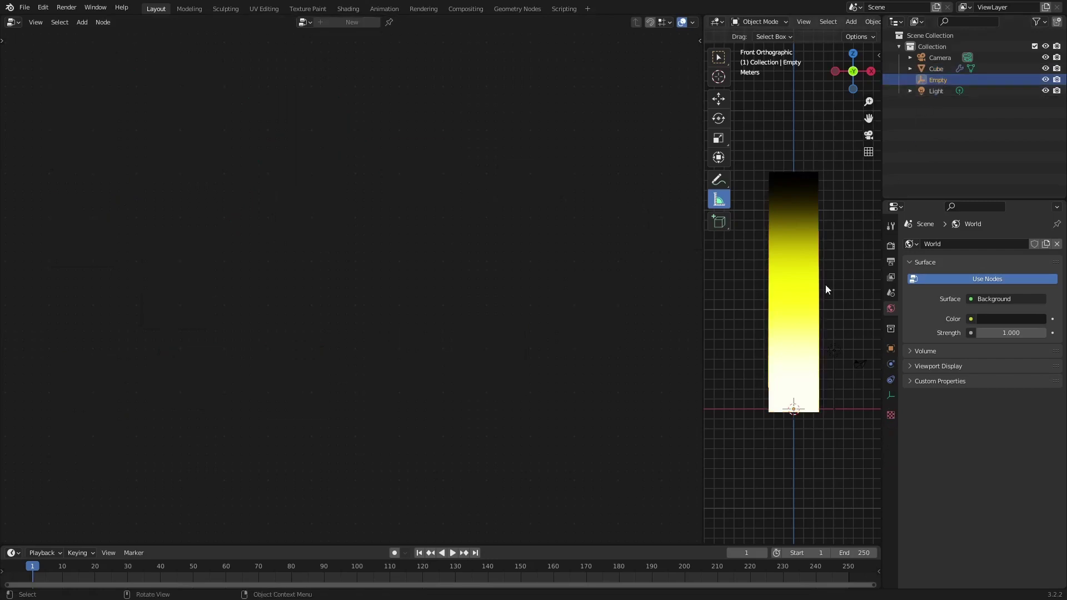
{"action": "key", "text": "g"}
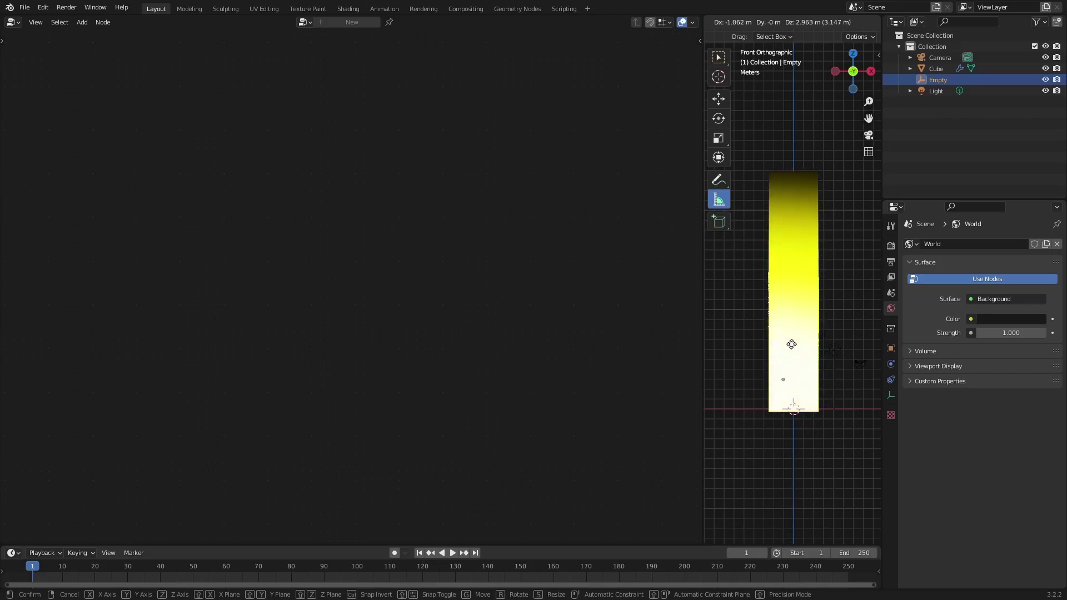
{"action": "left_click", "coordinate": [811, 444]}
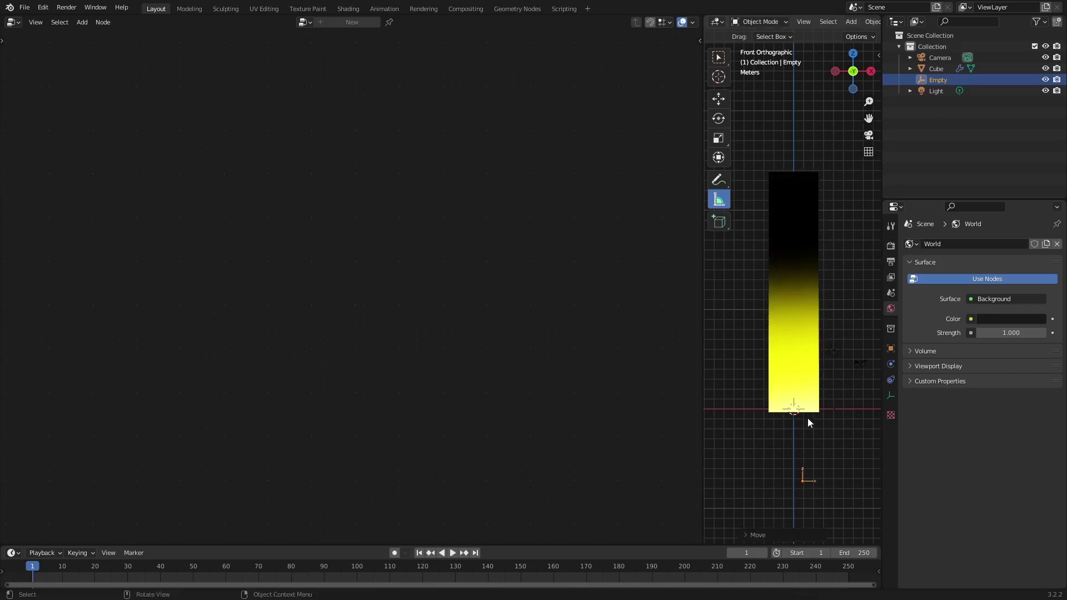
Reselect the Cube object and delete the Object Info node from its node tree
{"action": "left_click", "coordinate": [936, 68]}
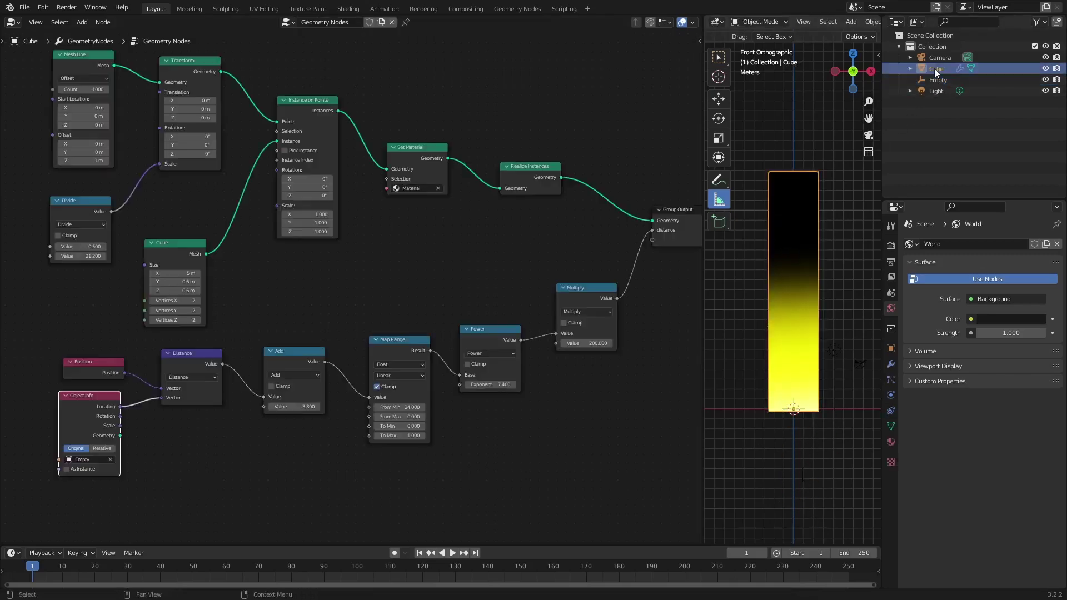
{"action": "key", "text": "x"}
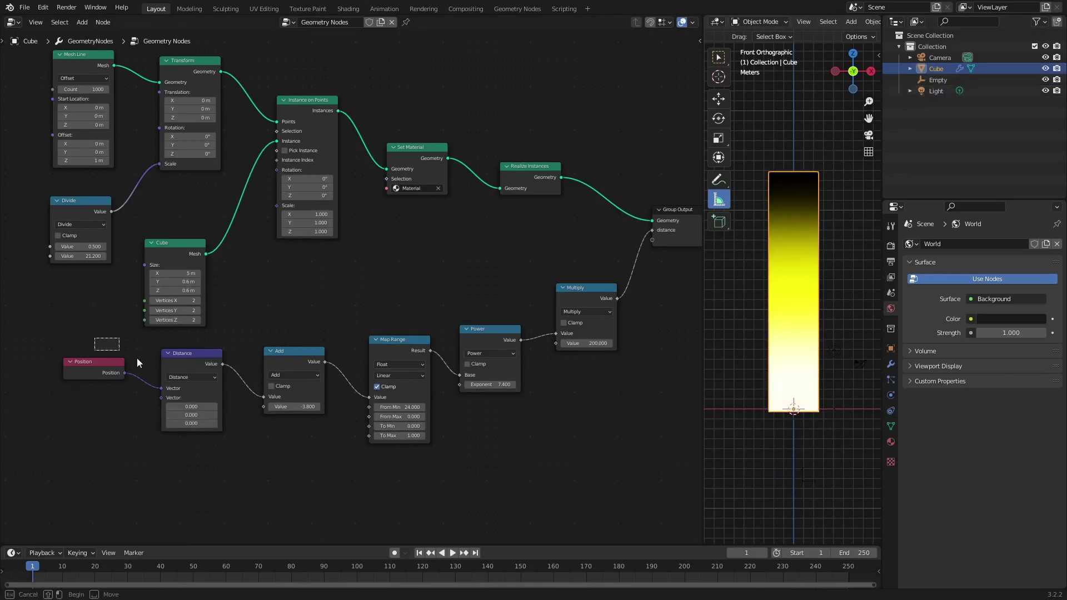
Spread the Position, Distance, Add and Map Range nodes away from Power to open a gap between Map Range and Power
{"action": "left_click_drag", "start_coordinate": [95, 336], "coordinate": [396, 433]}
{"action": "left_click_drag", "start_coordinate": [392, 362], "coordinate": [336, 354]}
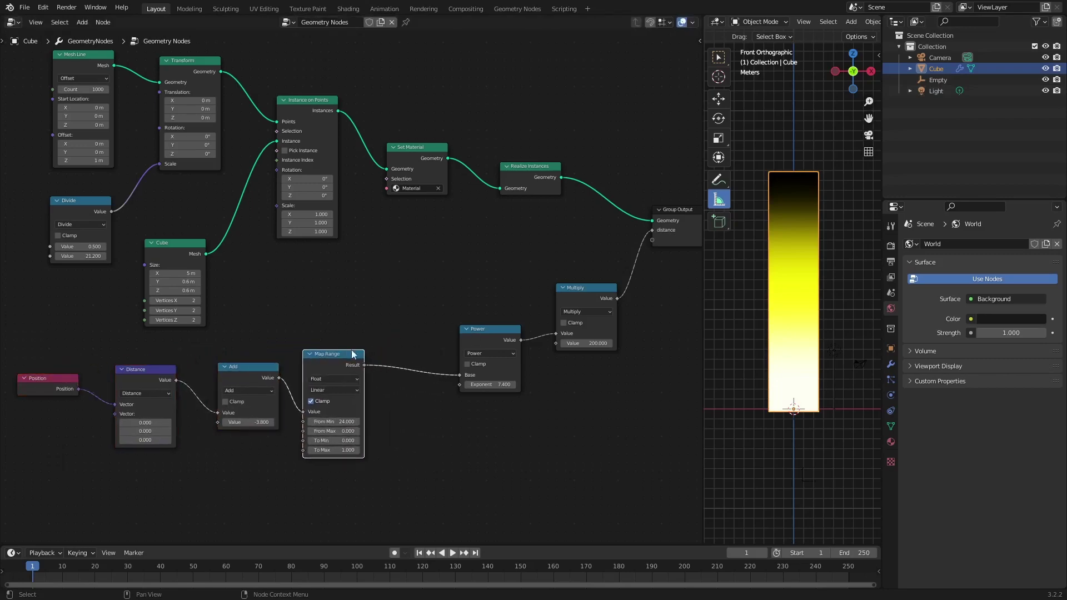
{"action": "left_click_drag", "start_coordinate": [493, 332], "coordinate": [509, 336]}
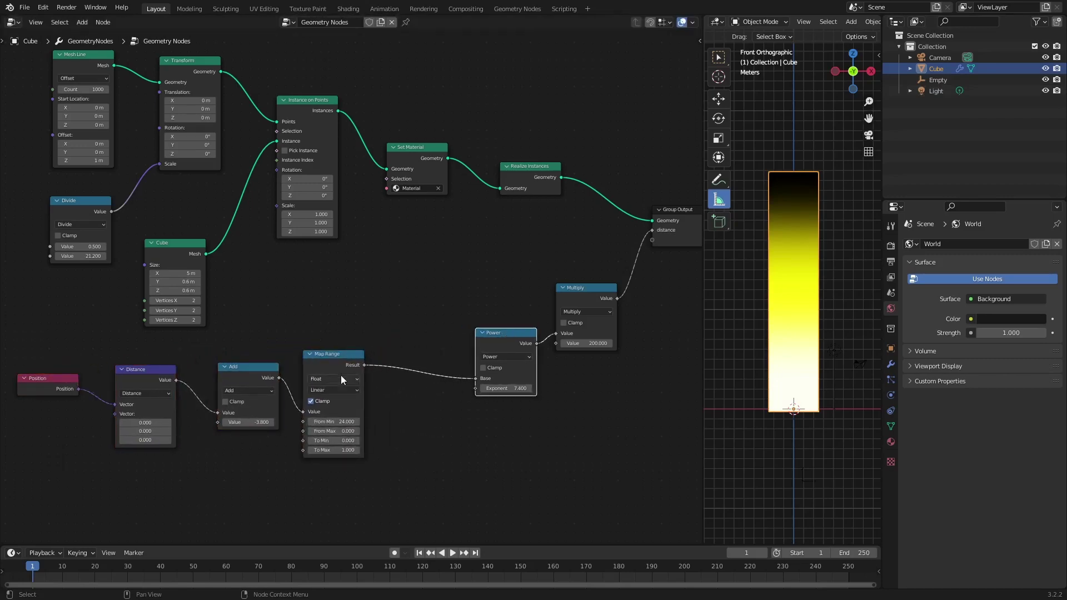
Insert a Float Curve node into the link between Map Range and Power and align it with its neighbours
{"action": "left_click", "coordinate": [329, 355]}
{"action": "left_click", "coordinate": [392, 323]}
{"action": "key", "text": "shift+a"}
{"action": "left_click", "coordinate": [393, 322]}
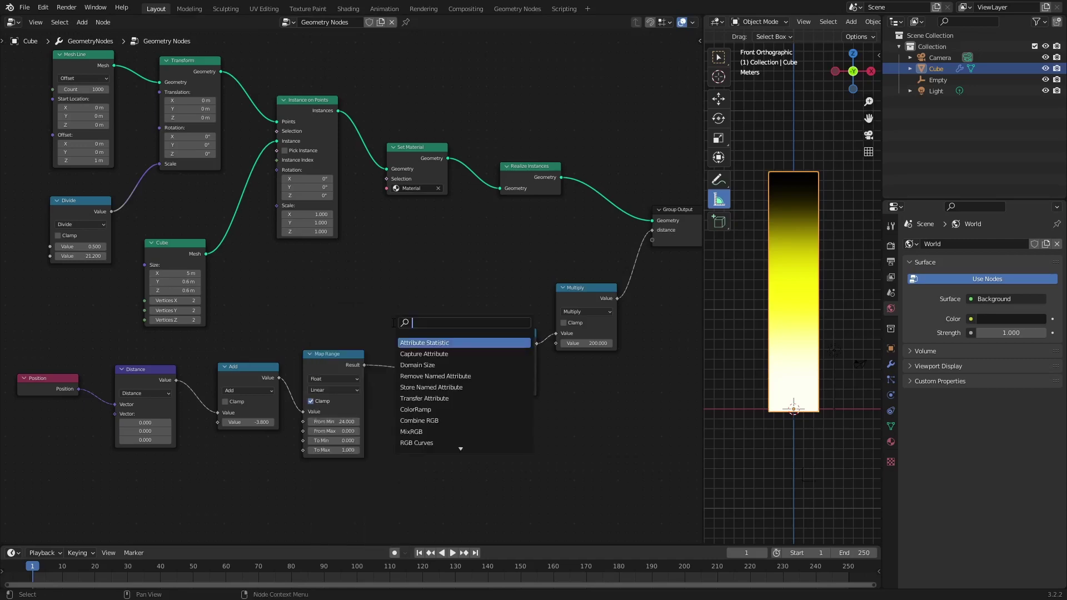
{"action": "type", "text": "floa"}
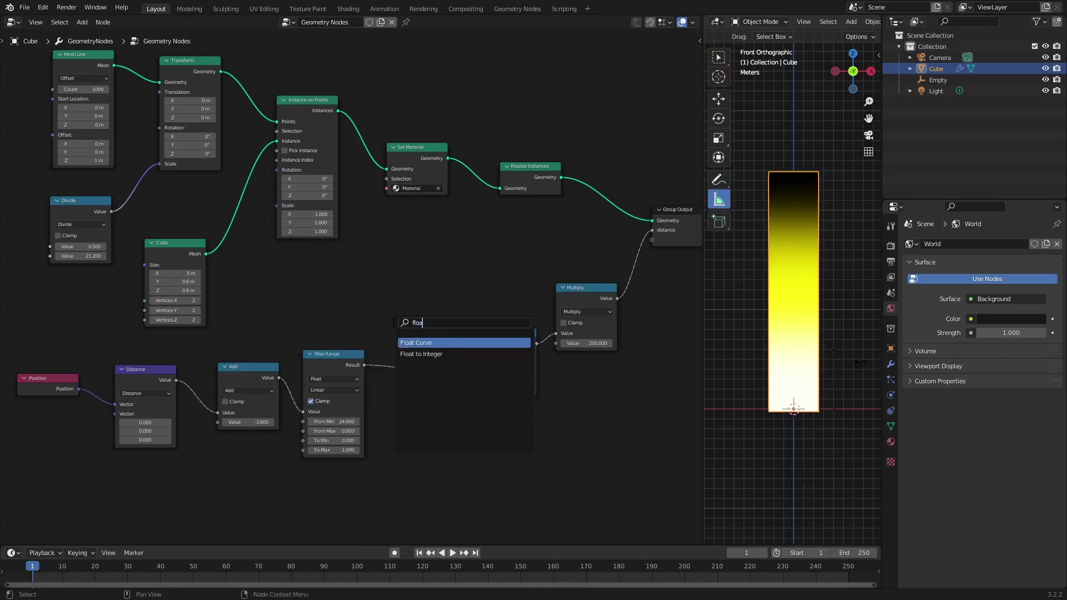
{"action": "key", "text": "Return"}
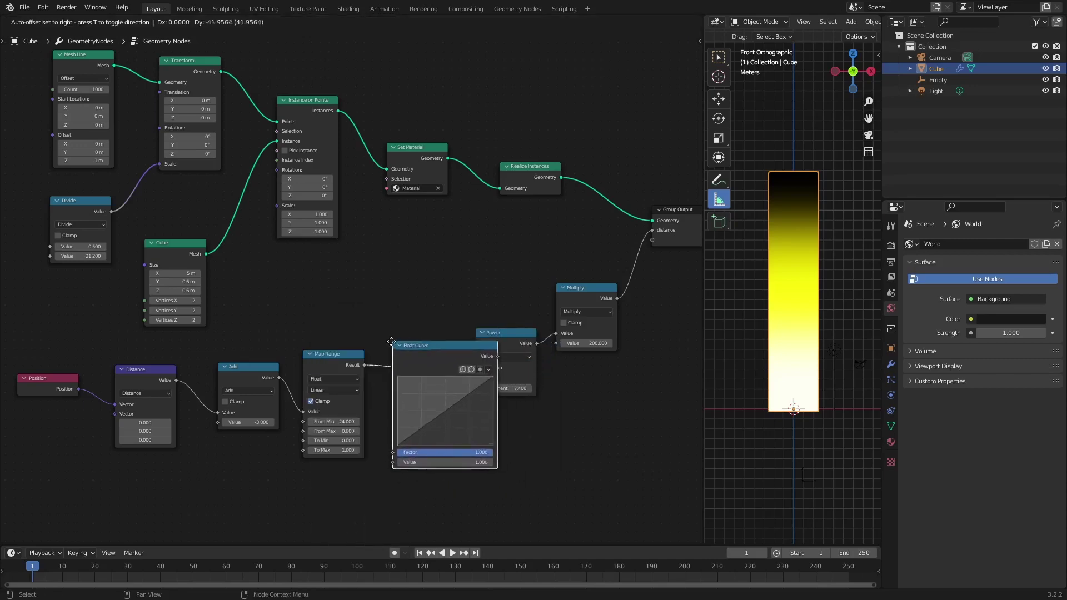
{"action": "left_click", "coordinate": [398, 339]}
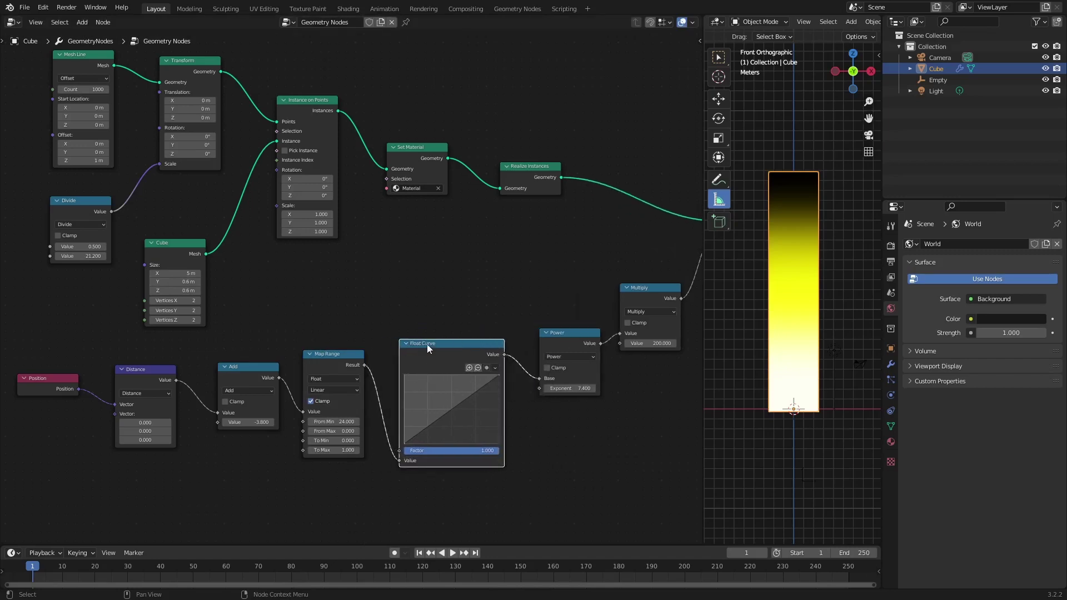
{"action": "left_click_drag", "start_coordinate": [427, 345], "coordinate": [424, 341]}
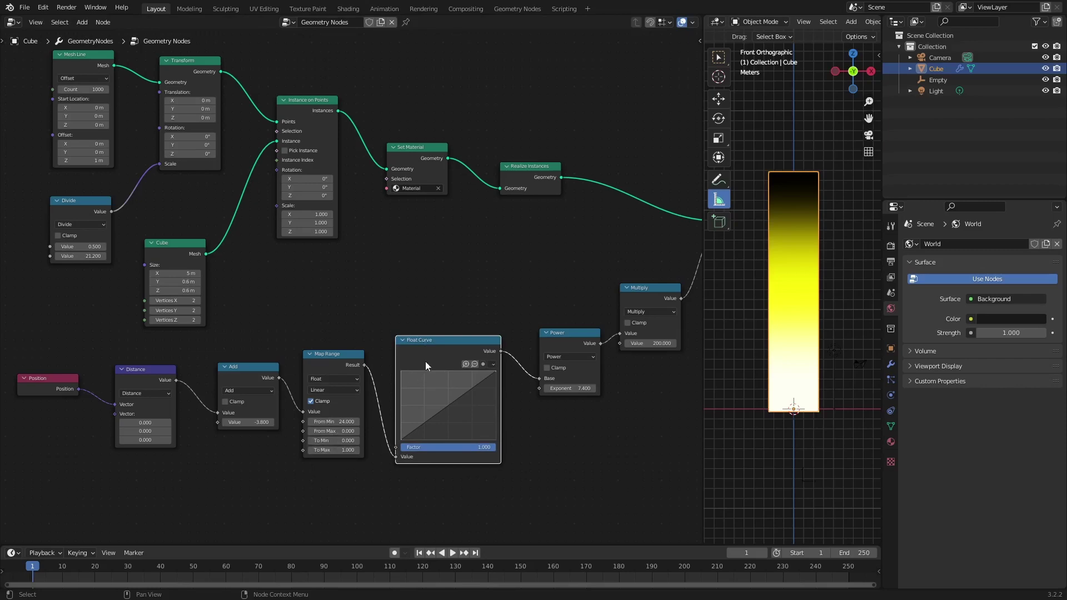
{"action": "left_click_drag", "start_coordinate": [433, 342], "coordinate": [433, 344]}
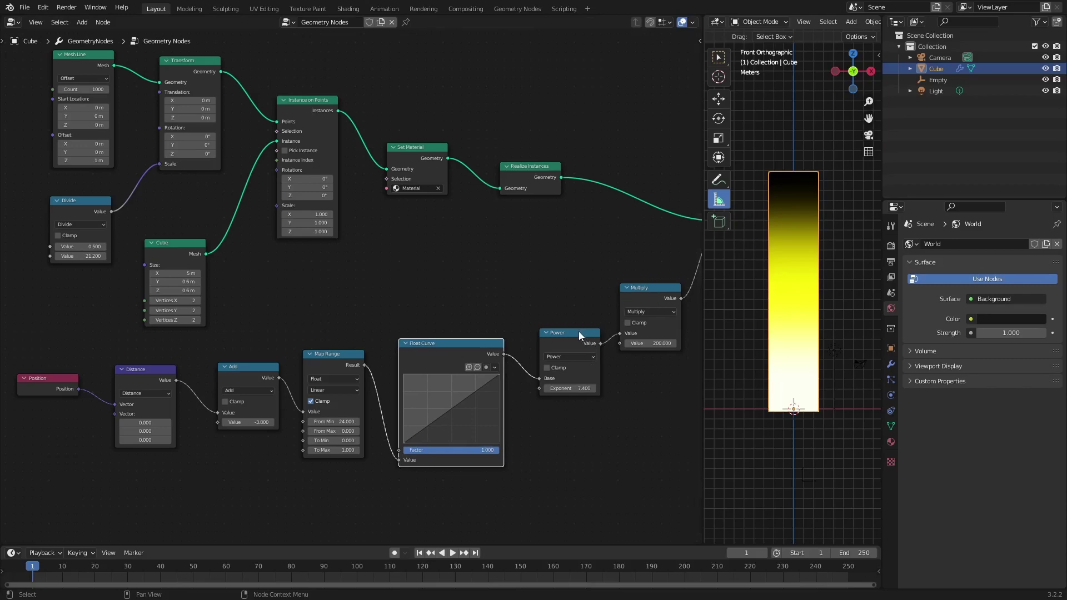
{"action": "left_click_drag", "start_coordinate": [572, 331], "coordinate": [574, 333]}
{"action": "key", "text": "Escape"}
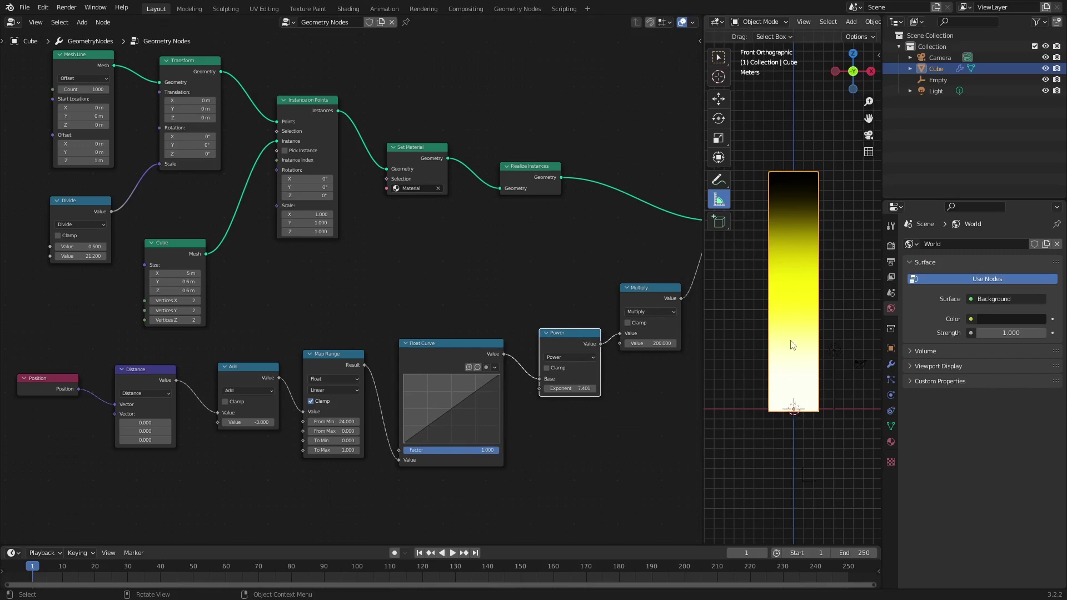
Reshape the curve in the Float Curve node and readjust the Add node's value
{"action": "left_click_drag", "start_coordinate": [447, 410], "coordinate": [481, 414]}
{"action": "left_click", "coordinate": [458, 407]}
{"action": "left_click", "coordinate": [475, 410]}
{"action": "mouse_move", "coordinate": [262, 420]}
{"action": "left_mouse_down"}
{"action": "mouse_move", "coordinate": [294, 409]}
{"action": "mouse_move", "coordinate": [253, 409]}
{"action": "mouse_move", "coordinate": [268, 428]}
{"action": "left_mouse_up"}
{"action": "left_click_drag", "start_coordinate": [269, 428], "coordinate": [285, 437]}
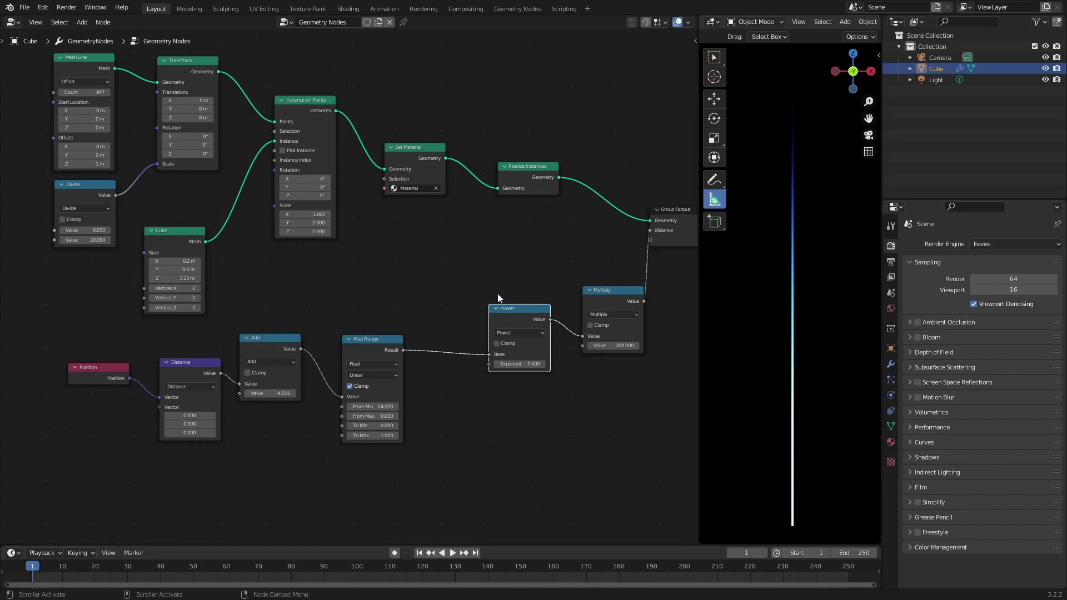
Shift the Multiply node slightly closer to the Group Output node
{"action": "left_click", "coordinate": [593, 304]}
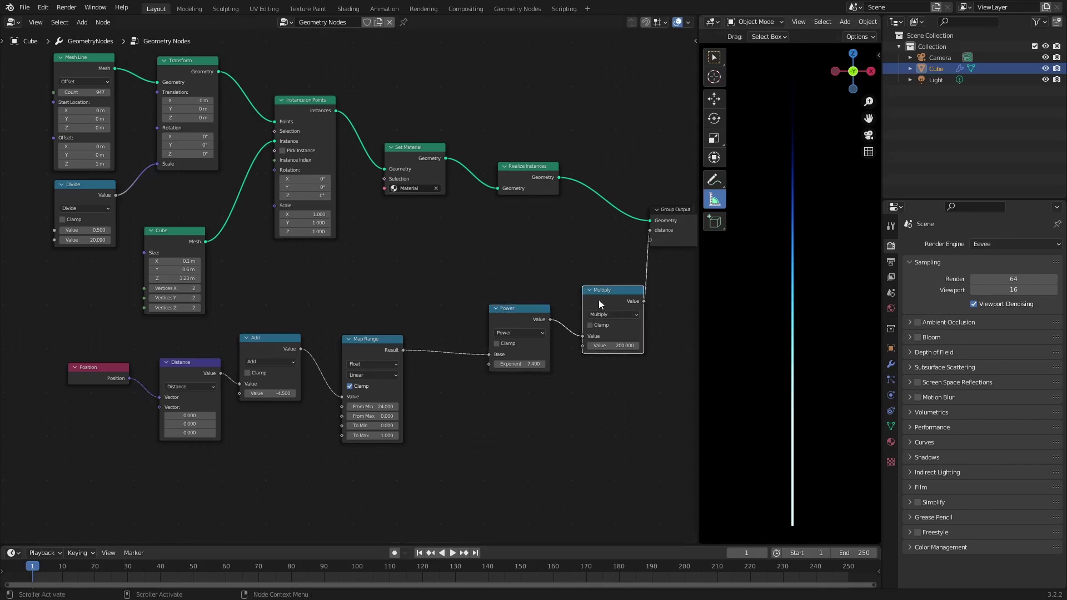
{"action": "left_click_drag", "start_coordinate": [599, 300], "coordinate": [609, 297]}
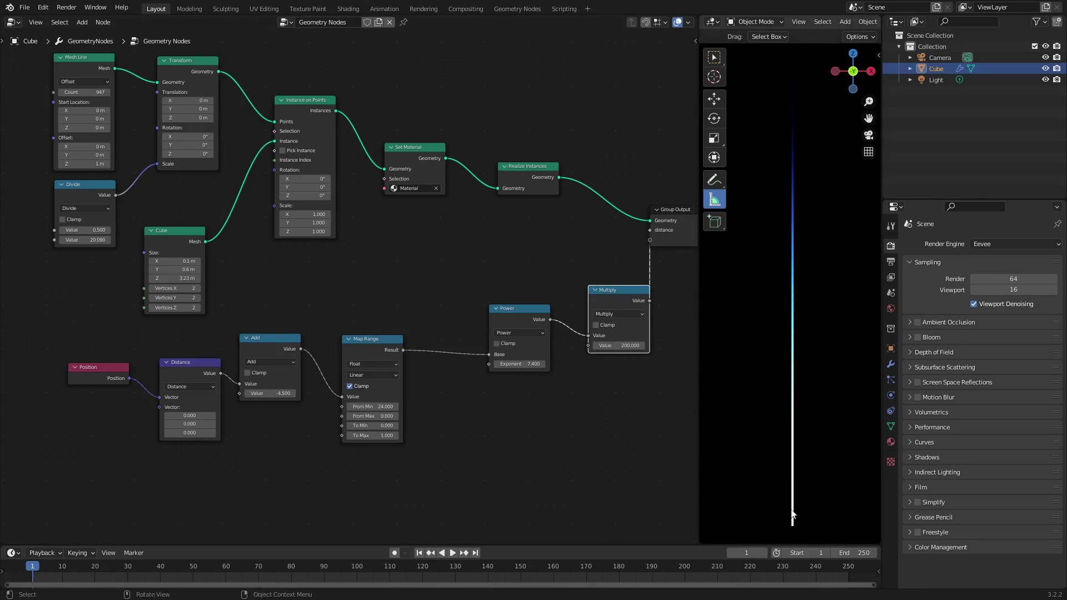
{"action": "left_click_drag", "start_coordinate": [623, 295], "coordinate": [622, 295]}
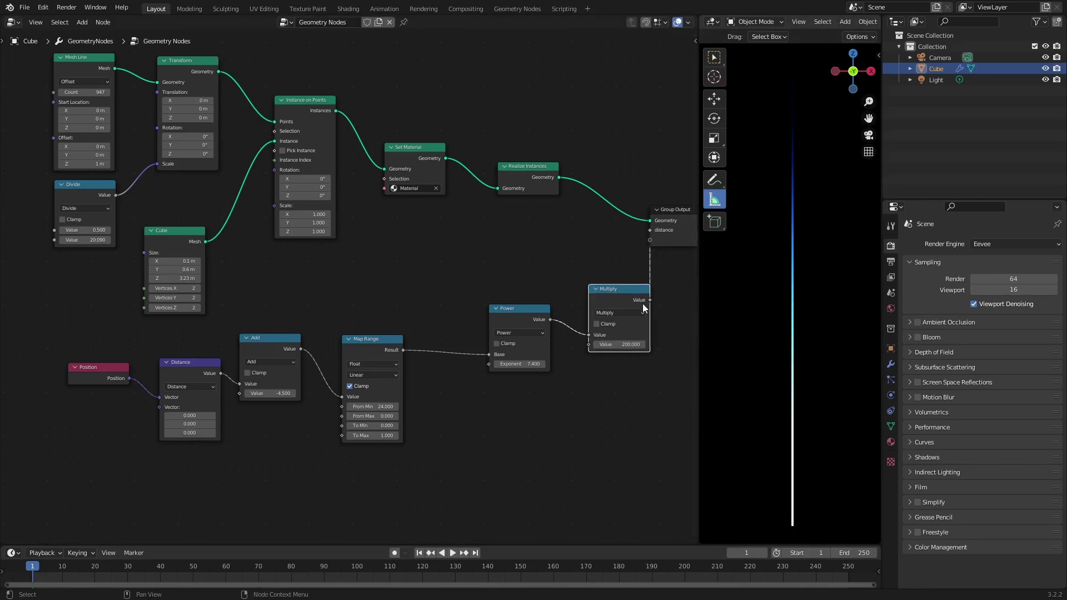
Enable Bloom in the Eevee render settings and mute the Multiply node
{"action": "left_click", "coordinate": [917, 338]}
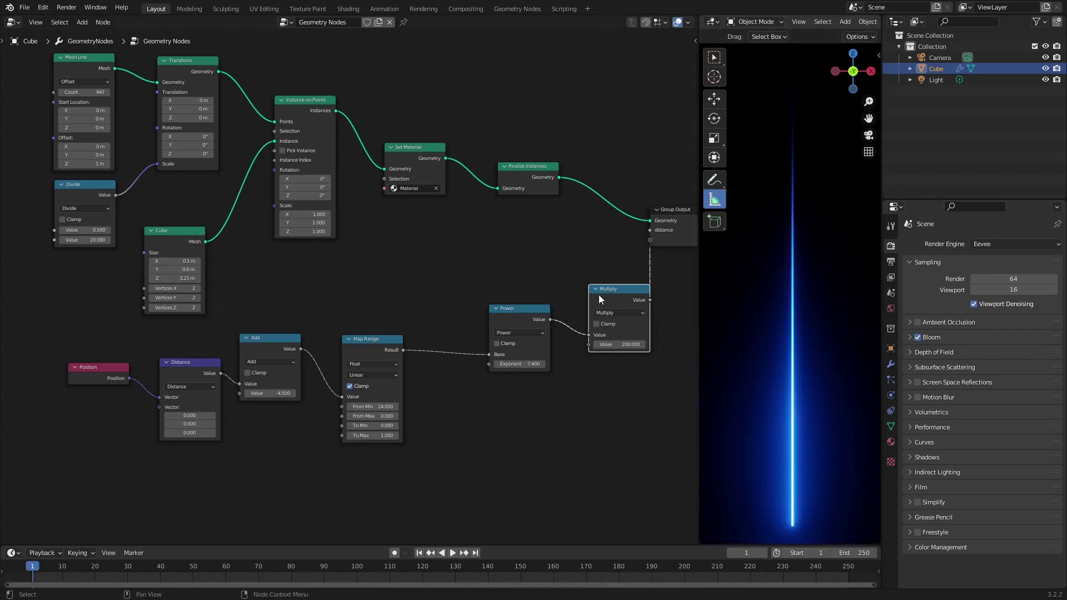
{"action": "key", "text": "m"}
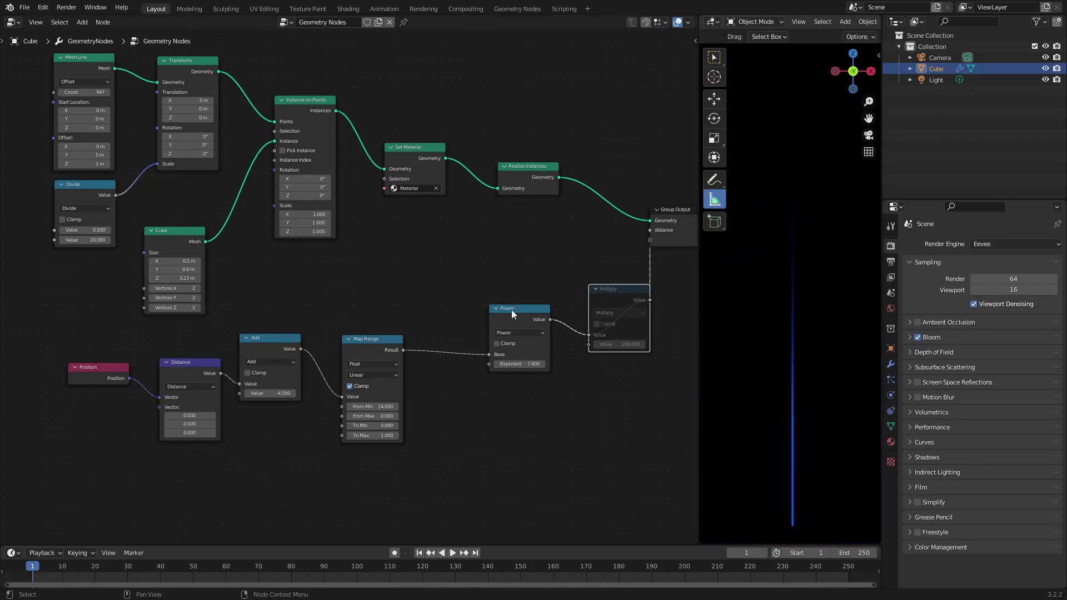
{"action": "left_click", "coordinate": [510, 311]}
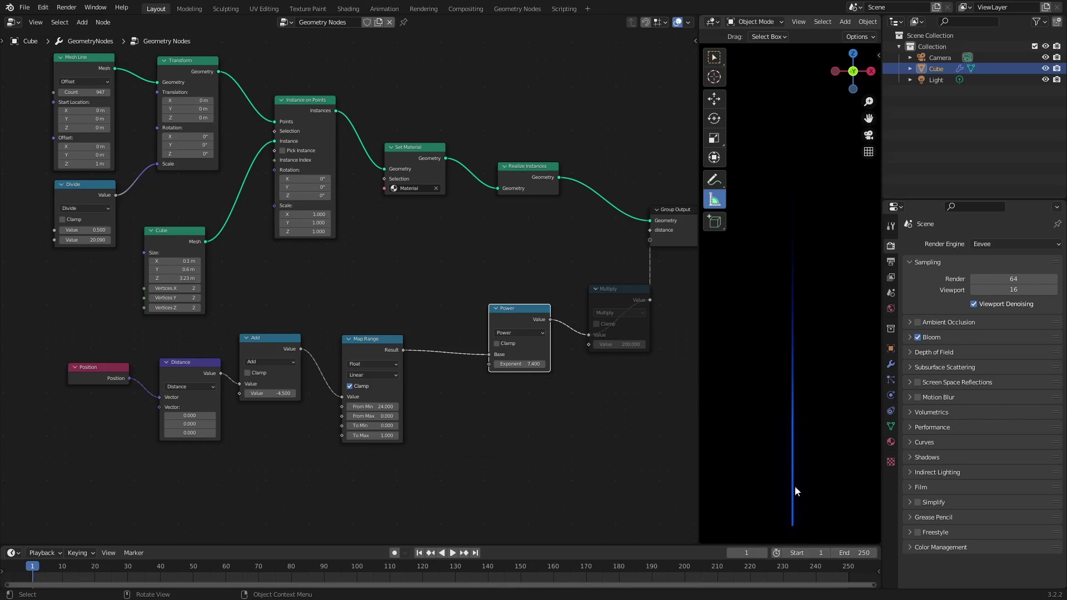
Try Bloom intensities of 4 and 20, and set the Add node's value to -5.1
{"action": "left_click", "coordinate": [911, 338]}
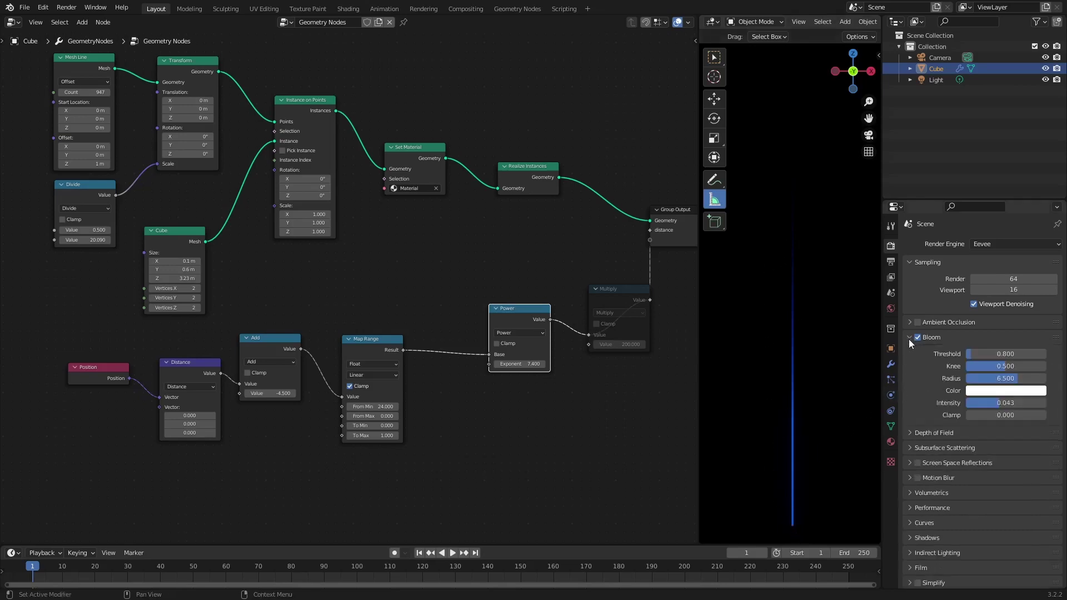
{"action": "left_click", "coordinate": [998, 403]}
{"action": "type", "text": "4"}
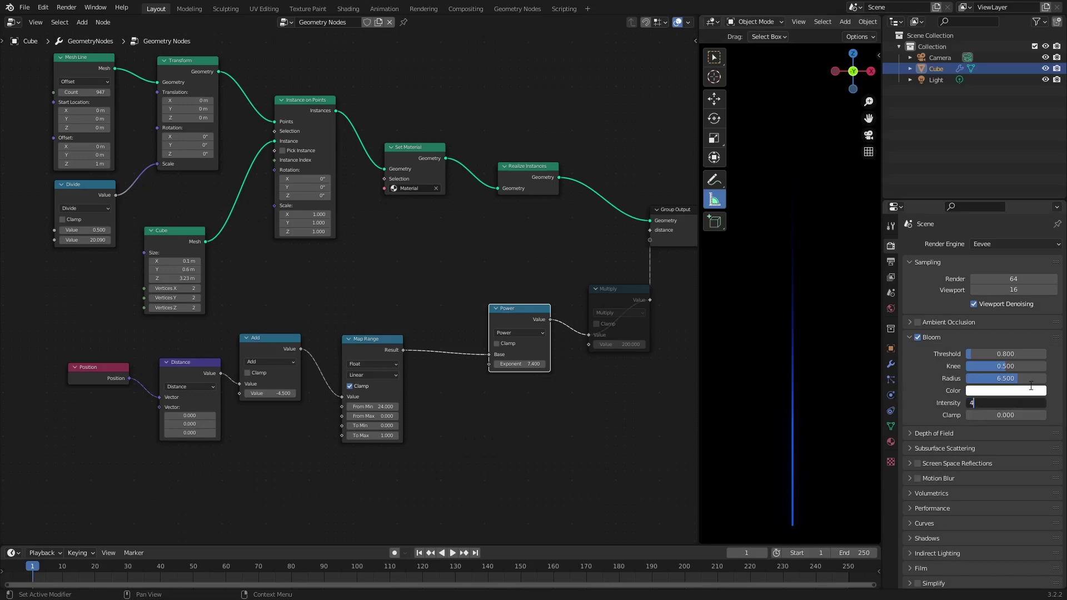
{"action": "key", "text": "Return"}
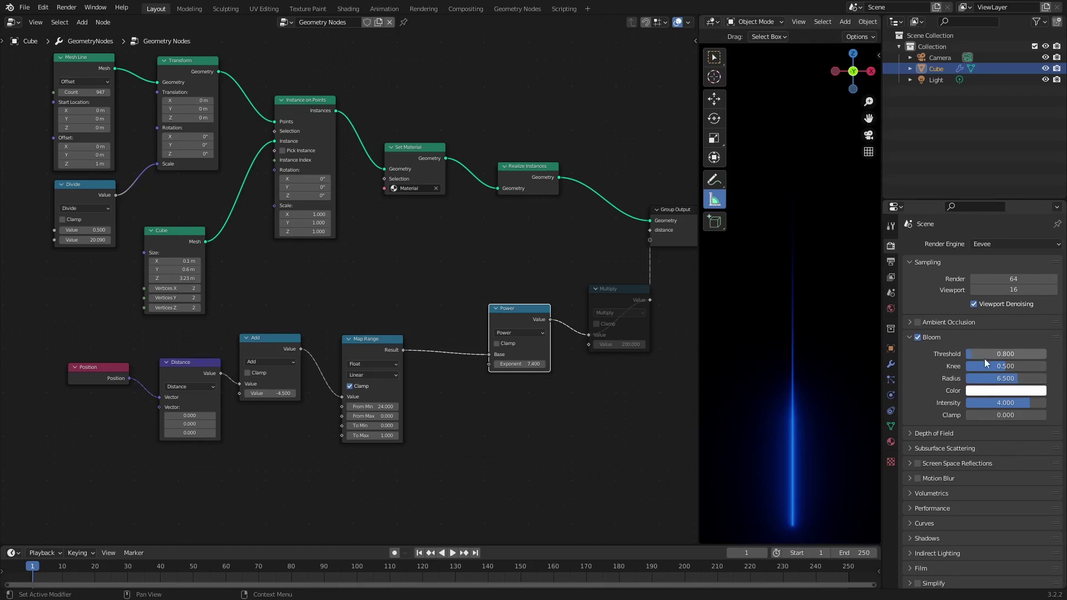
{"action": "left_click", "coordinate": [1026, 403]}
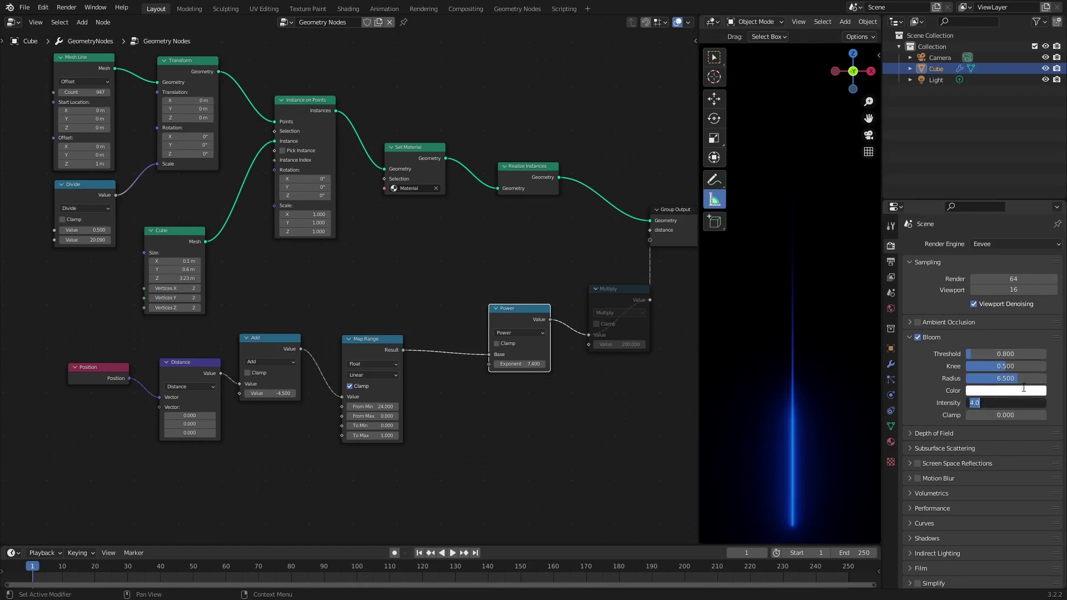
{"action": "type", "text": "20"}
{"action": "key", "text": "Return"}
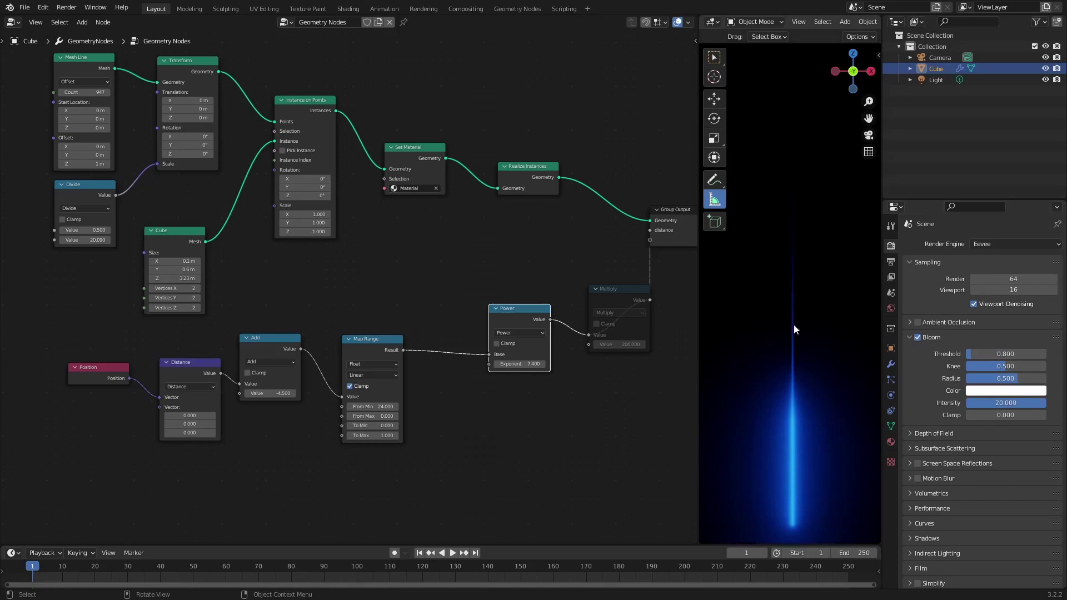
{"action": "mouse_move", "coordinate": [244, 395]}
{"action": "left_mouse_down"}
{"action": "mouse_move", "coordinate": [193, 389]}
{"action": "mouse_move", "coordinate": [256, 392]}
{"action": "left_mouse_up"}
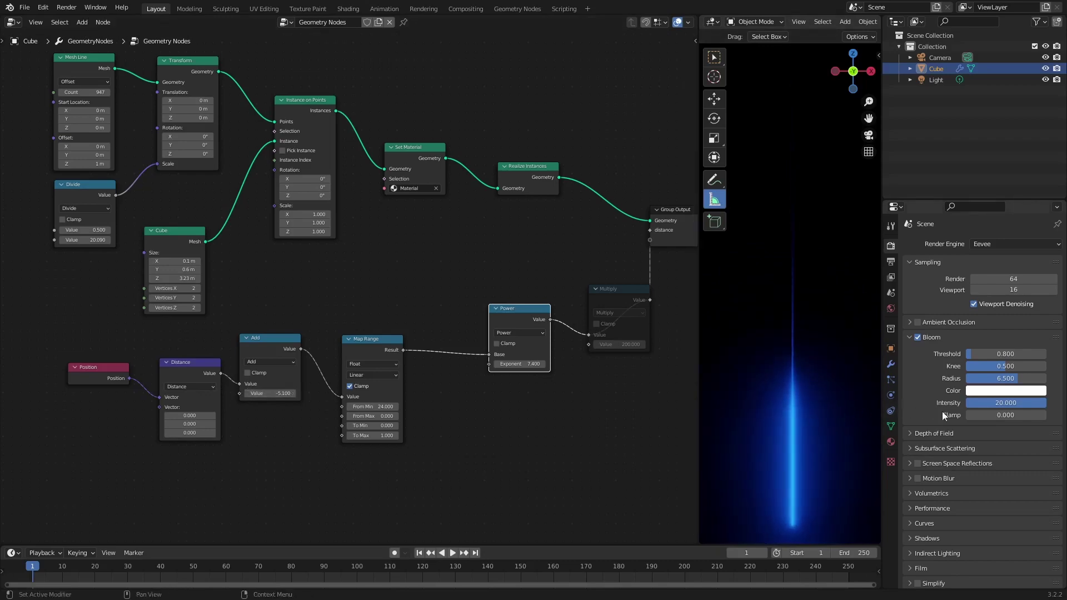
Set the Bloom intensity to 0.5 and unmute the Multiply node
{"action": "left_click", "coordinate": [980, 405]}
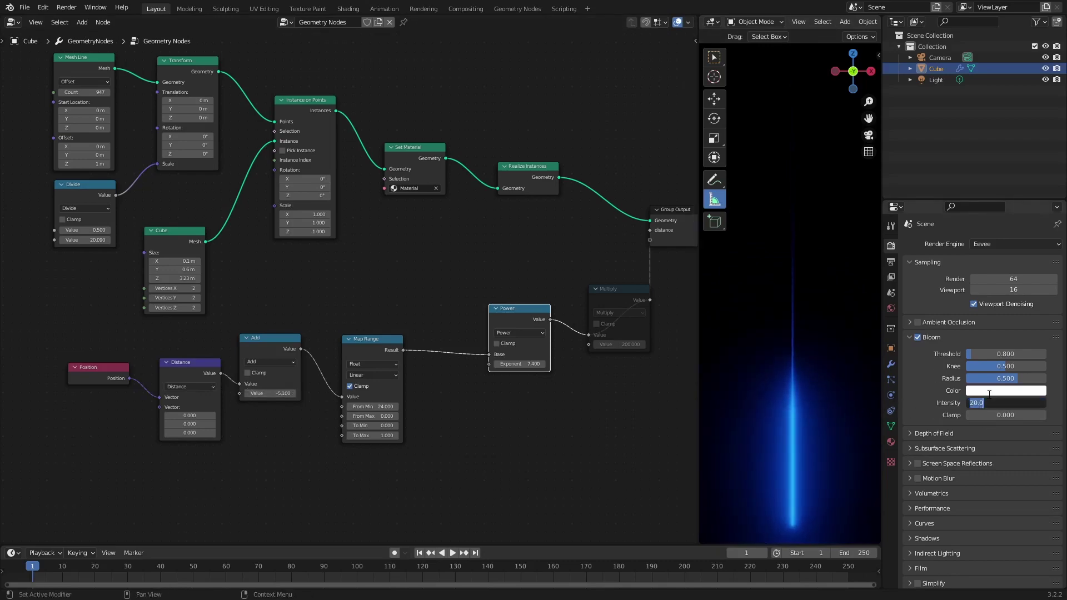
{"action": "type", "text": "0.5"}
{"action": "key", "text": "Return"}
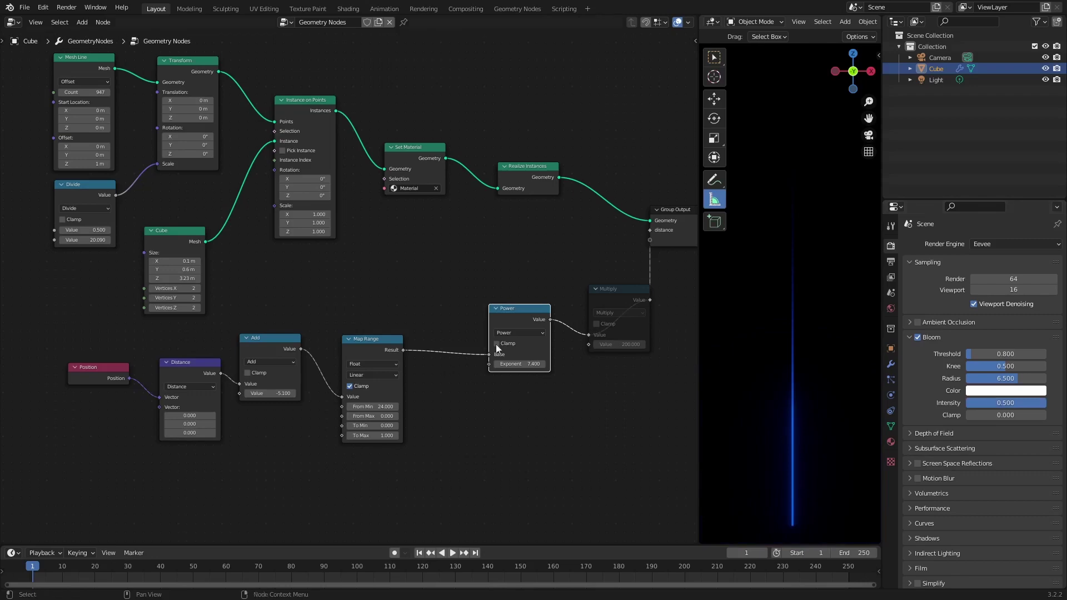
{"action": "left_click", "coordinate": [604, 296]}
{"action": "key", "text": "m"}
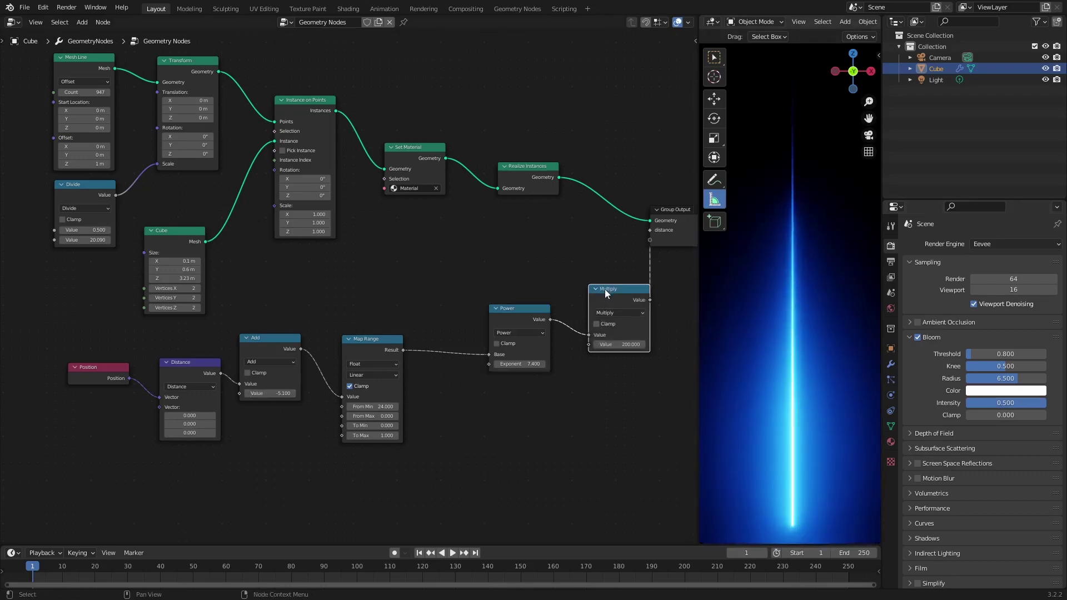
Shift the Multiply node slightly lower and readjust the Power node's position beside it
{"action": "left_click_drag", "start_coordinate": [604, 289], "coordinate": [605, 292]}
{"action": "left_click_drag", "start_coordinate": [517, 309], "coordinate": [512, 309]}
{"action": "left_click_drag", "start_coordinate": [605, 295], "coordinate": [604, 303]}
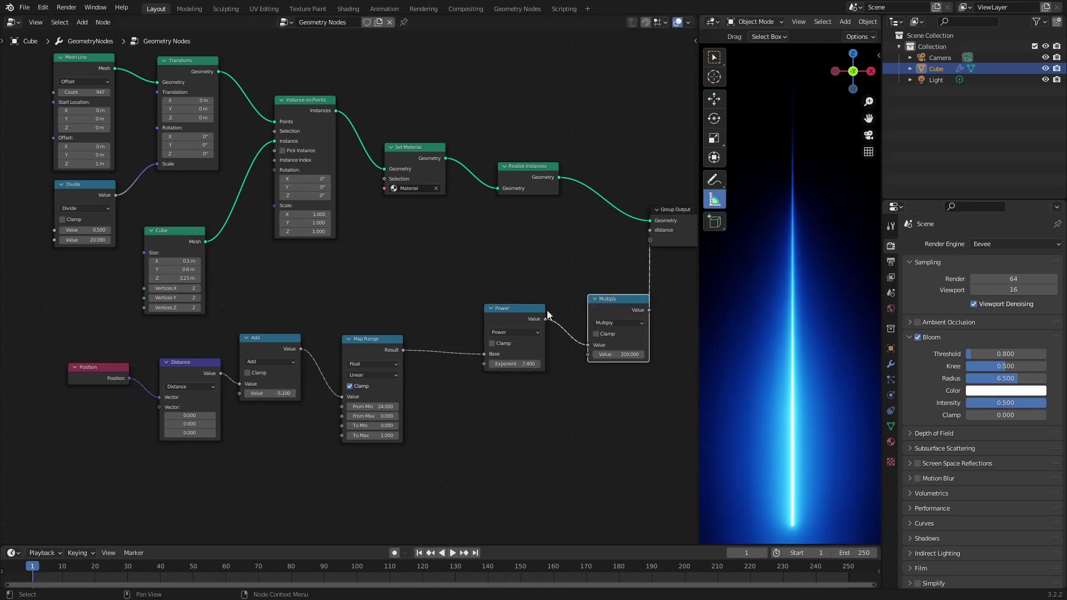
{"action": "left_click_drag", "start_coordinate": [501, 313], "coordinate": [506, 313]}
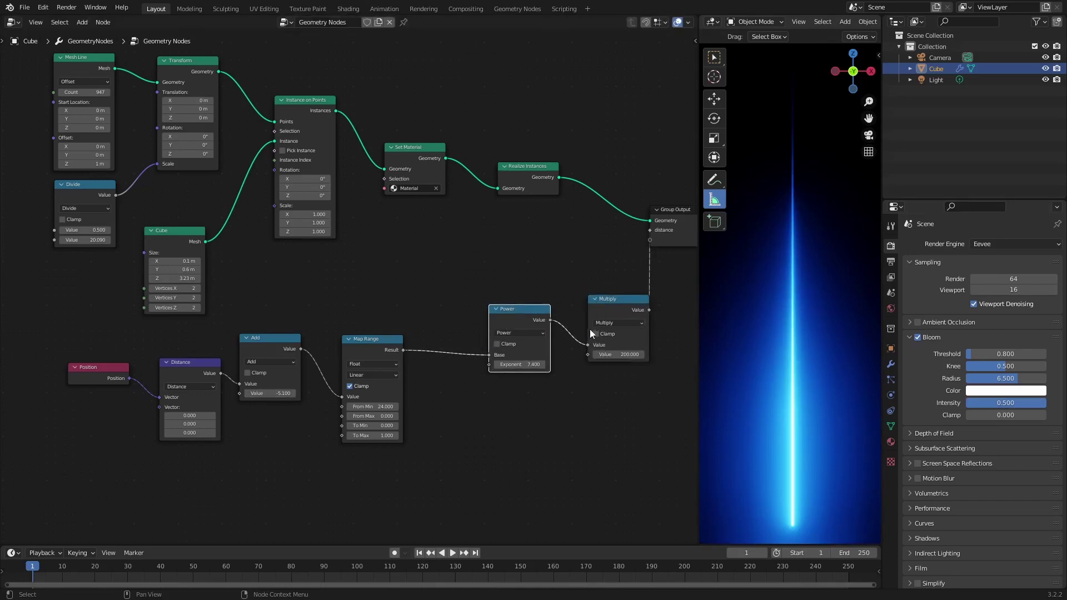
Mute the Power and Multiply nodes and set the Map Range node's To Max to 100
{"action": "key", "text": "m"}
{"action": "left_click", "coordinate": [617, 308]}
{"action": "key", "text": "m"}
{"action": "left_click", "coordinate": [365, 437]}
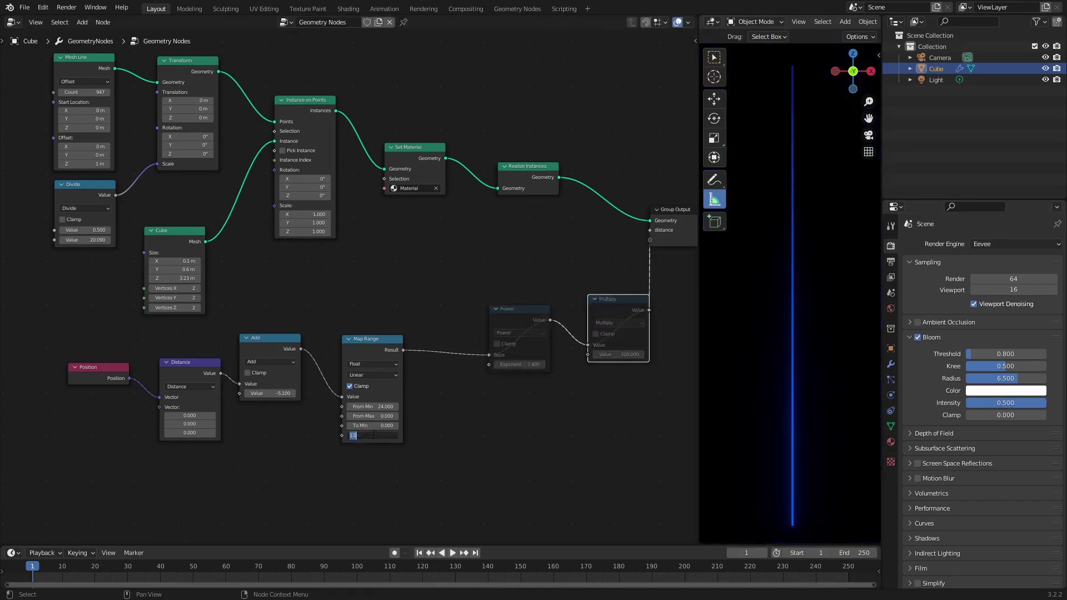
{"action": "type", "text": "100"}
{"action": "key", "text": "Return"}
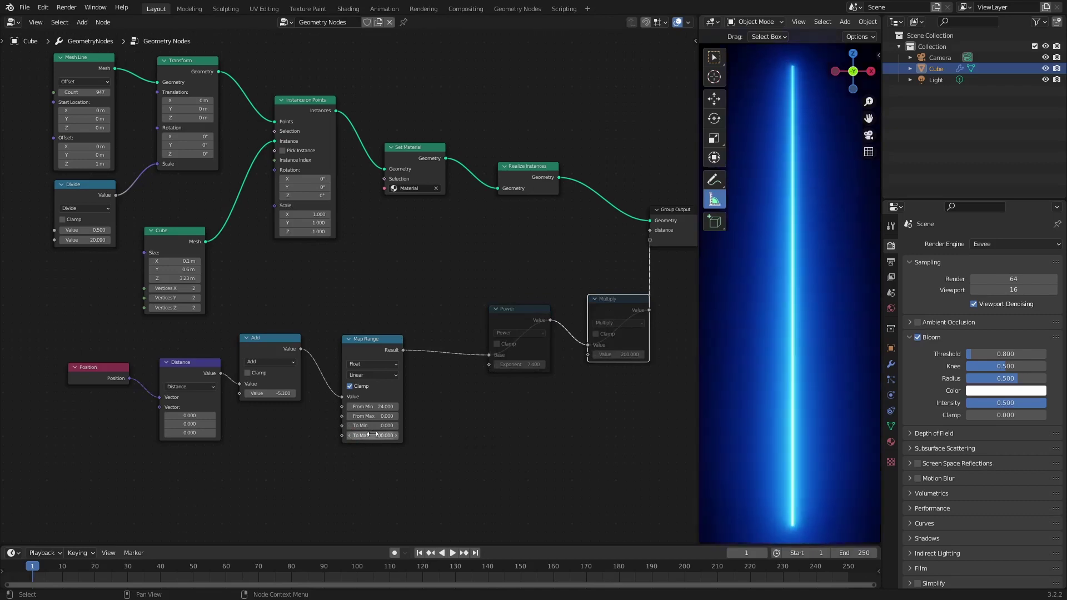
Set the Add node's value to 2.03 and return the Map Range node's To Max to 1
{"action": "left_click_drag", "start_coordinate": [272, 393], "coordinate": [315, 351]}
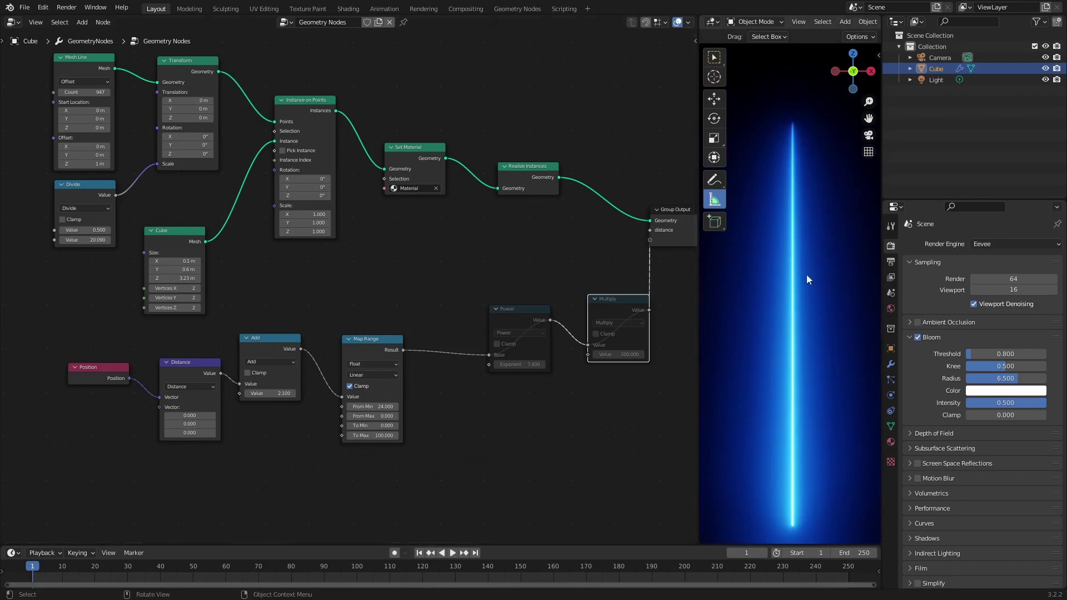
{"action": "left_click_drag", "start_coordinate": [265, 392], "coordinate": [264, 393]}
{"action": "left_click", "coordinate": [359, 437]}
{"action": "type", "text": "100.0"}
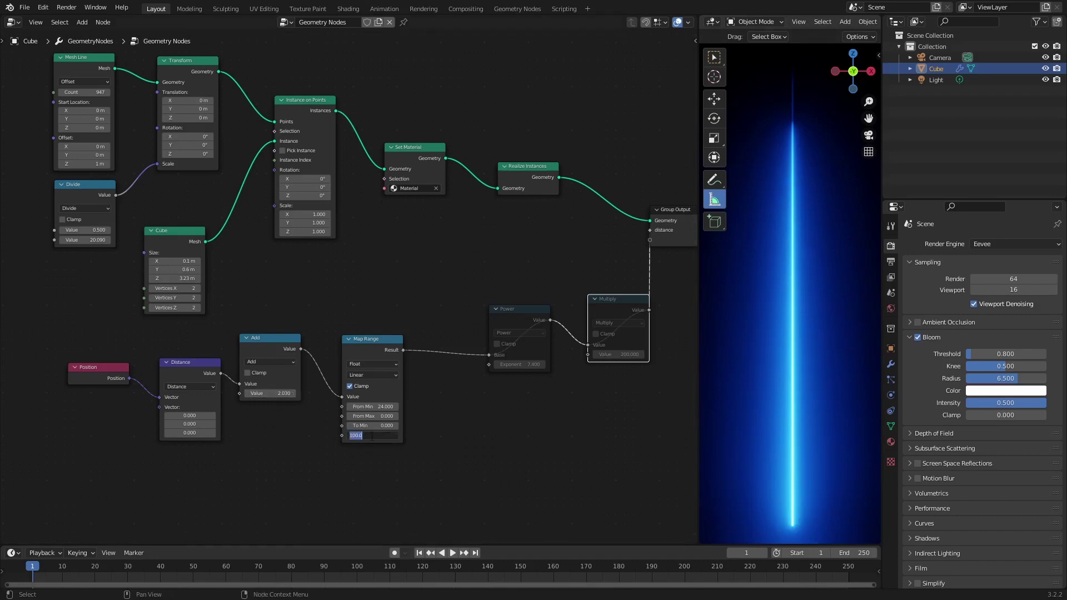
{"action": "key", "text": "Return"}
Unmute the Power and Multiply nodes and set the Add node's value to -4.27
{"action": "left_click", "coordinate": [509, 309]}
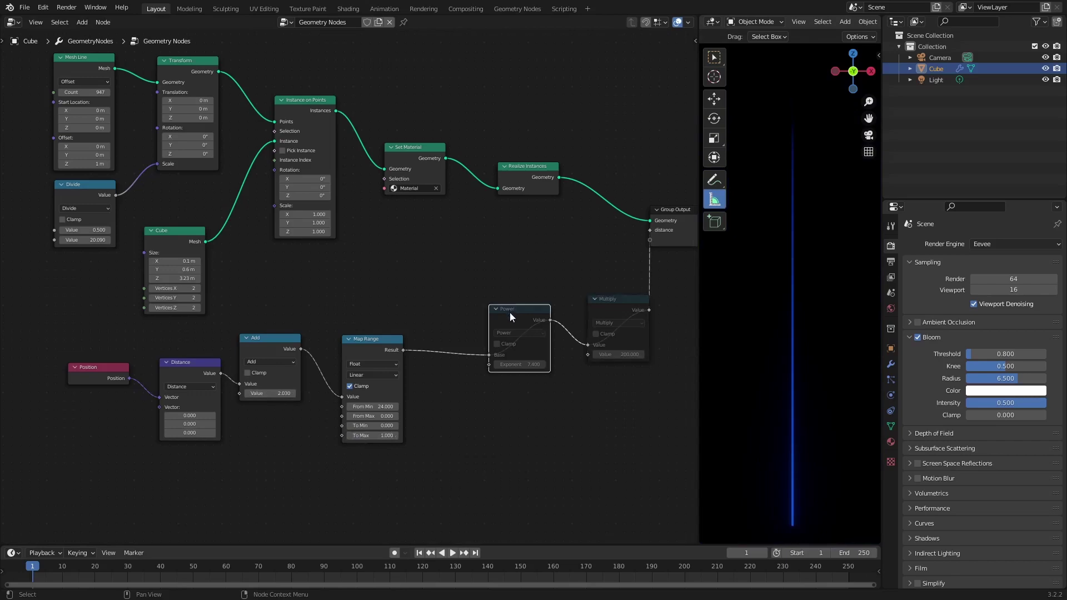
{"action": "key", "text": "m"}
{"action": "left_click", "coordinate": [592, 301]}
{"action": "key", "text": "m"}
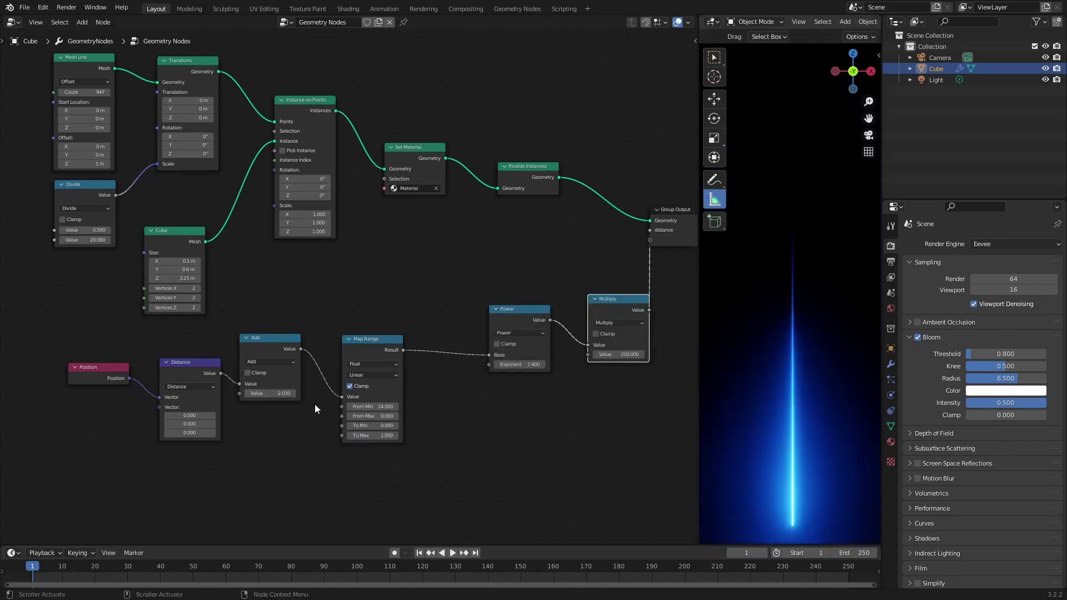
{"action": "left_click_drag", "start_coordinate": [267, 391], "coordinate": [237, 396]}
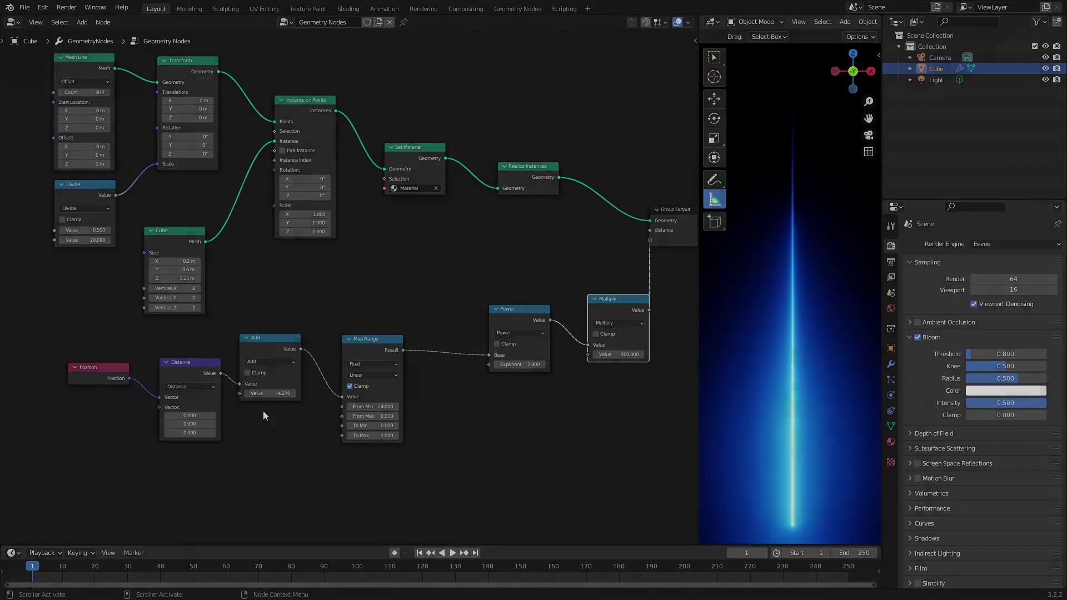